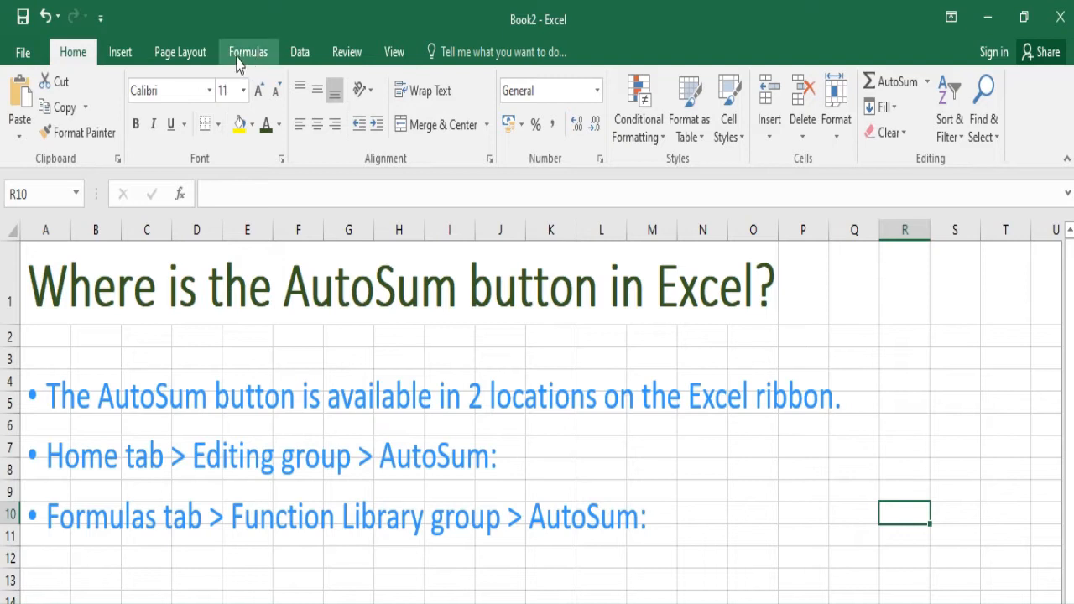
- Examine the two places on the ribbon where the AutoSum command is available
left_click(262, 64)
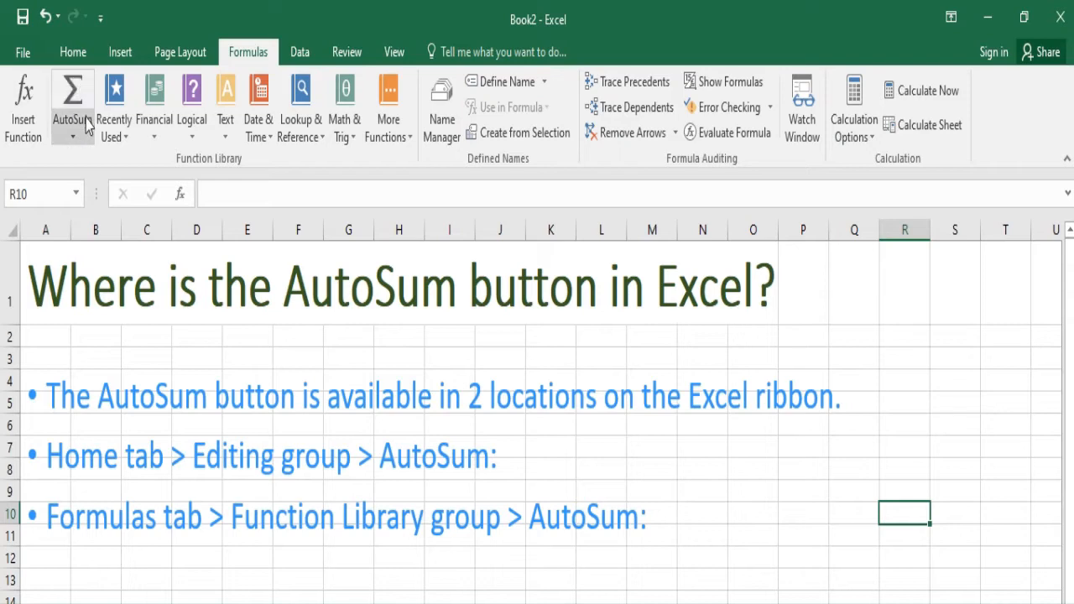
left_click(73, 59)
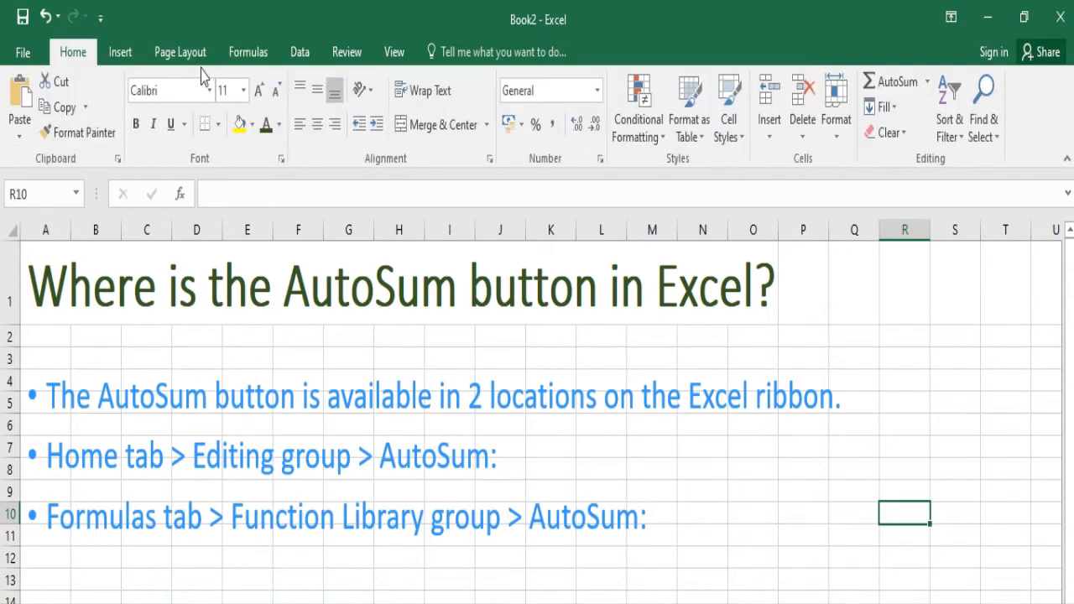
left_click(189, 57)
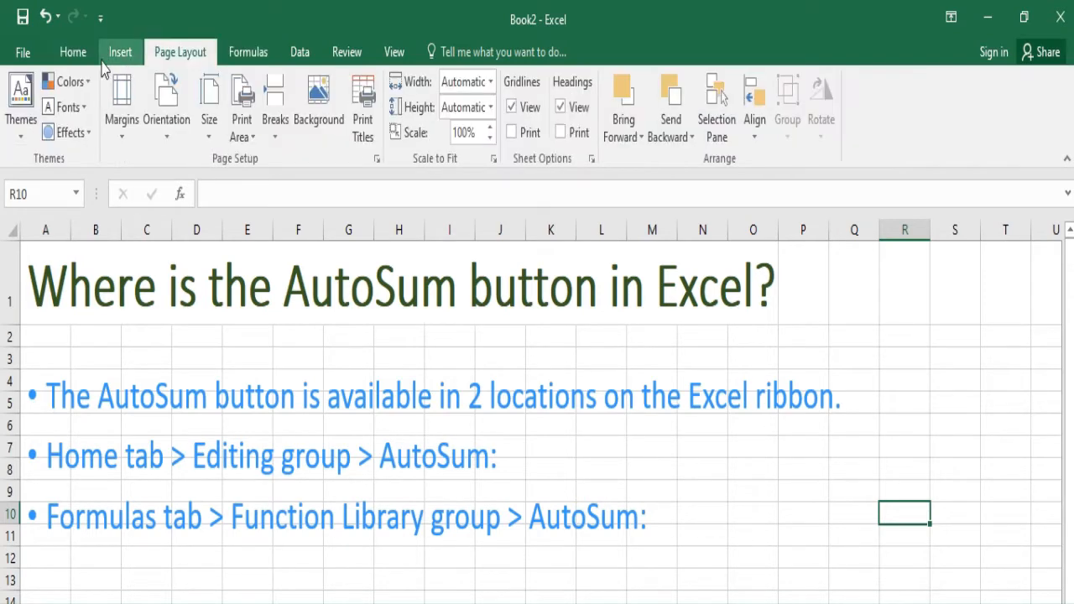
left_click(73, 57)
left_click(252, 60)
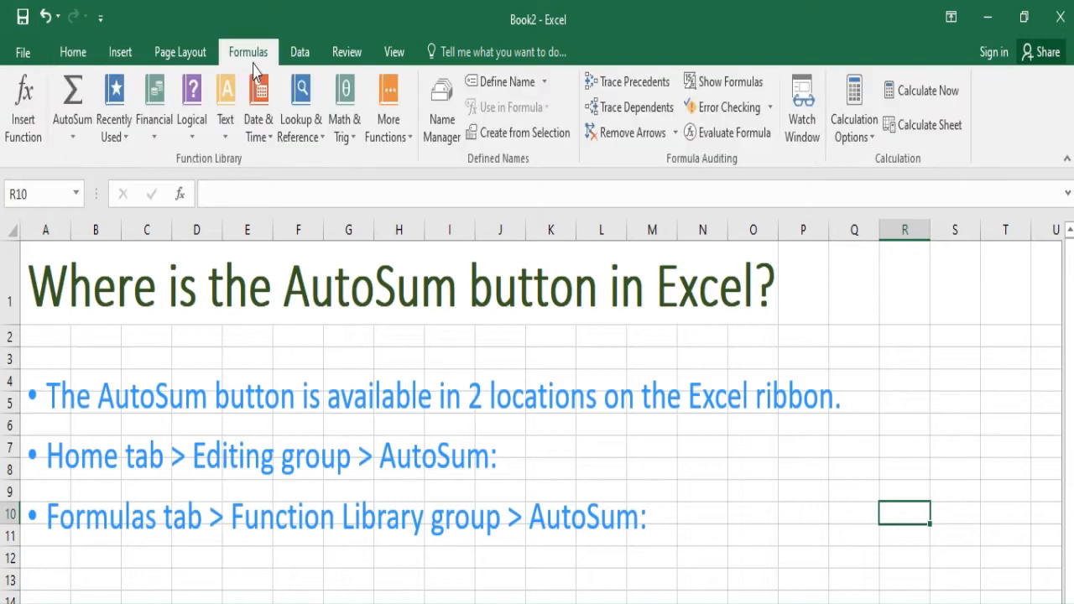
left_click(72, 54)
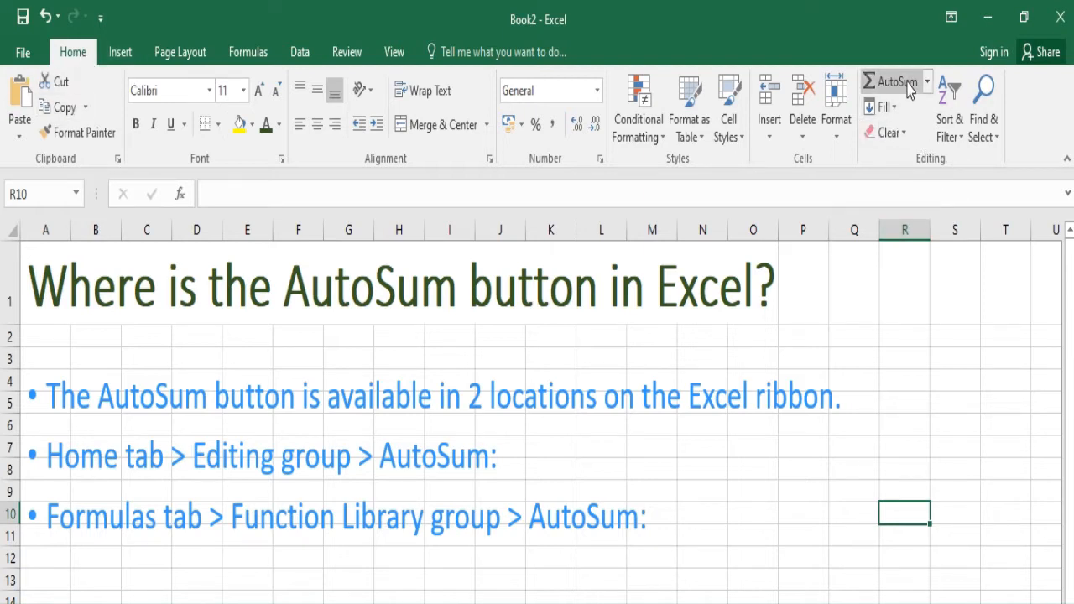
left_click(249, 52)
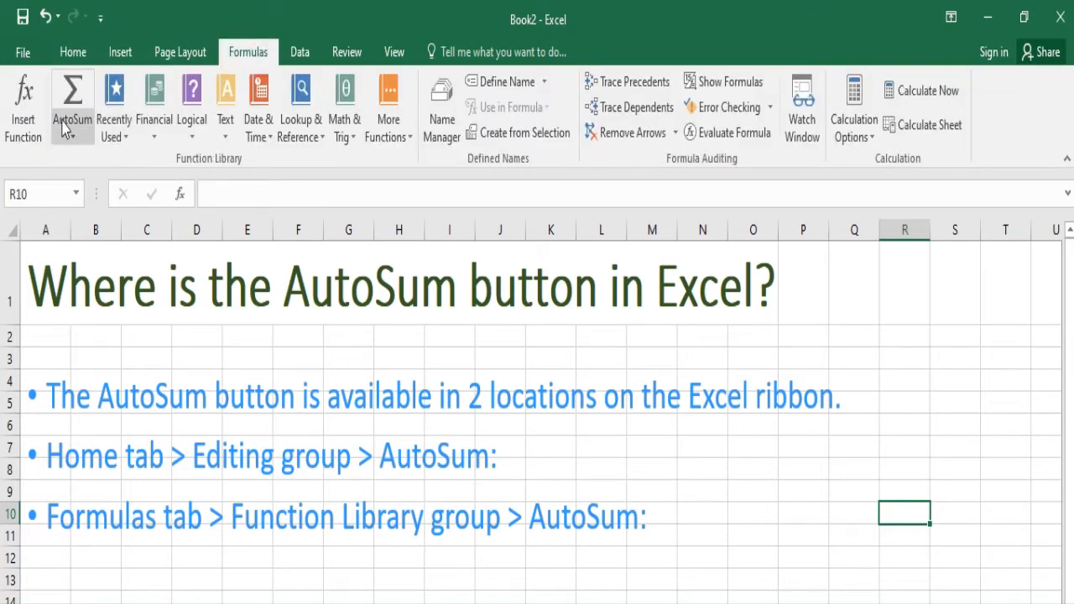
left_click(73, 52)
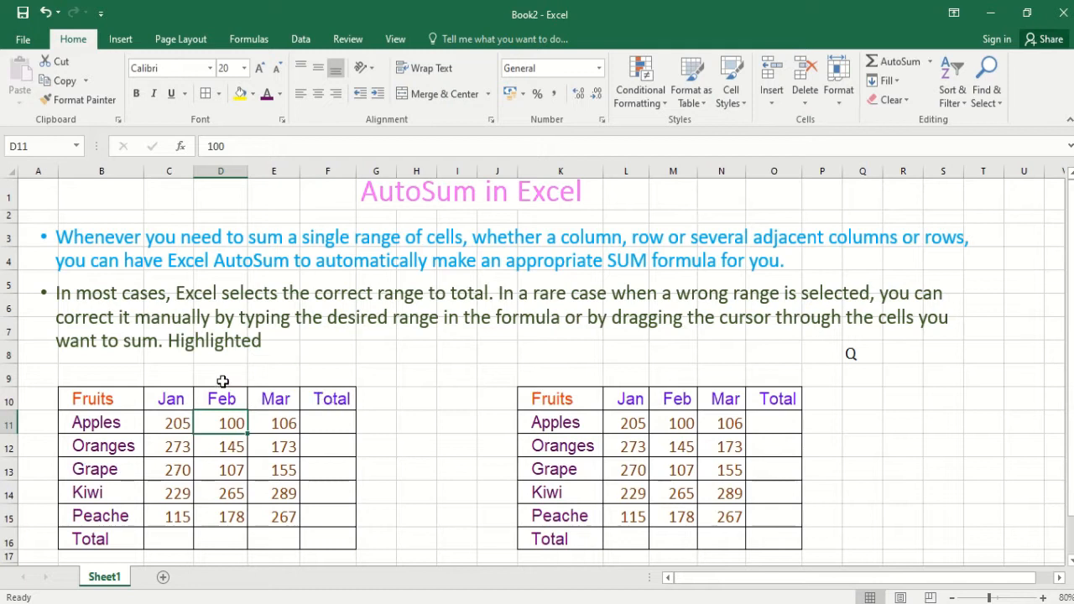
- Total the Apples row of the first table in F11 with AutoSum over C11:E11
left_click(332, 426)
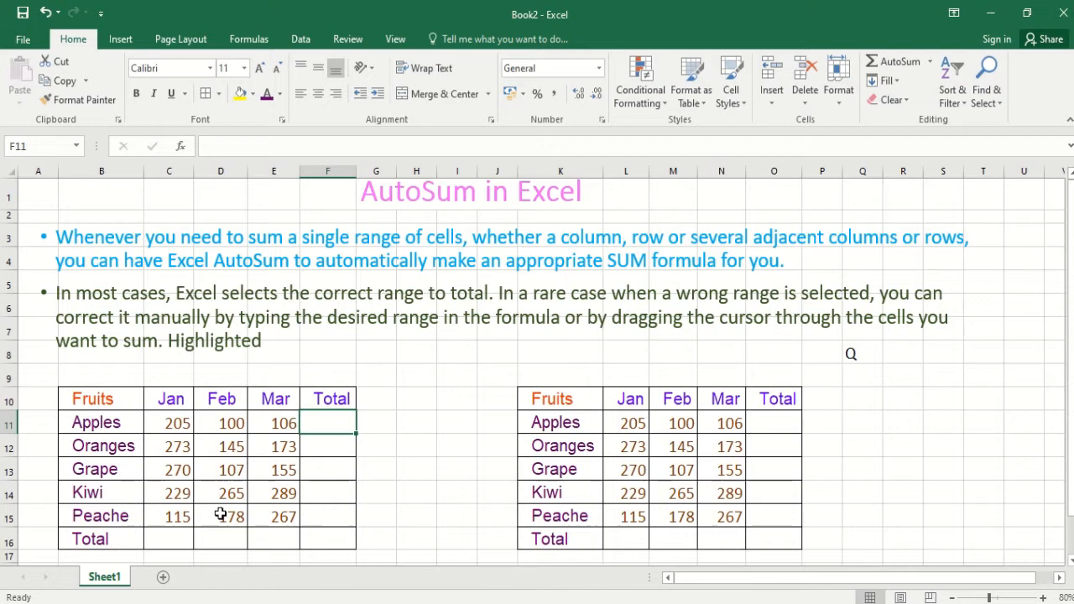
left_click(179, 449)
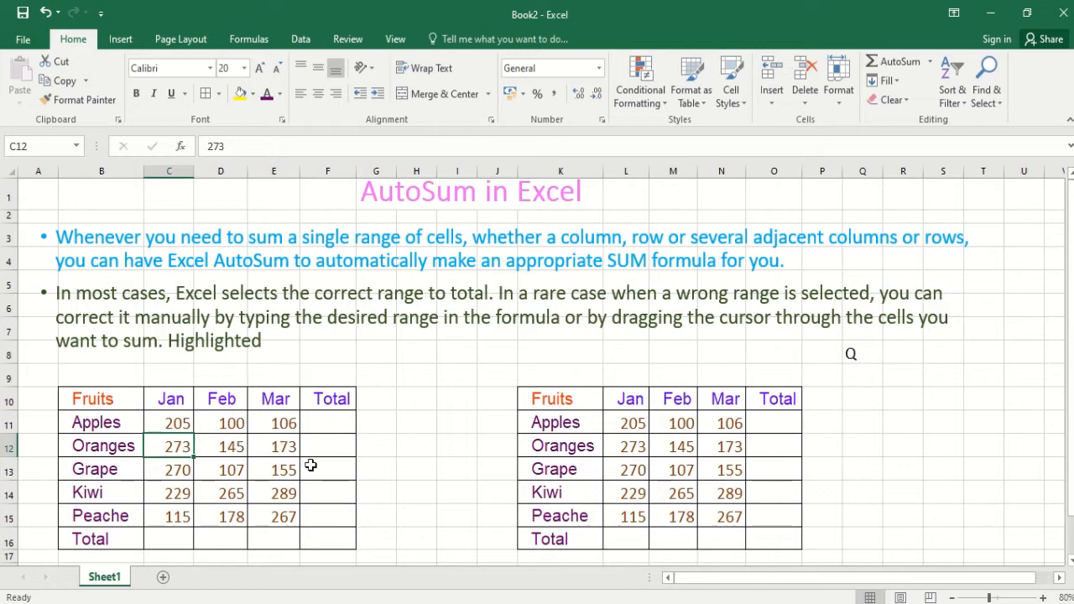
left_click(337, 422)
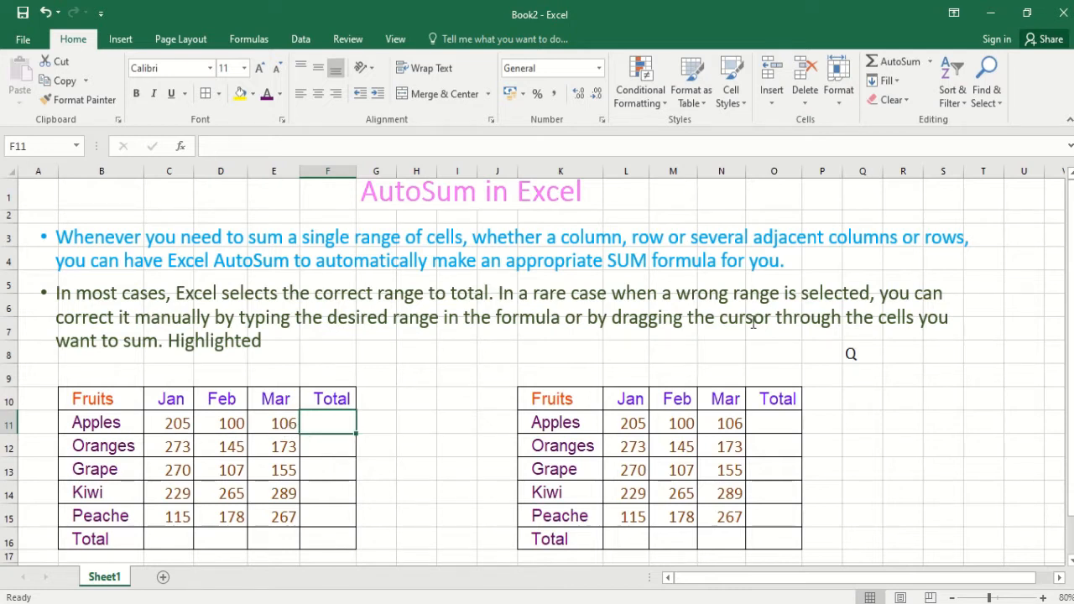
left_click(893, 62)
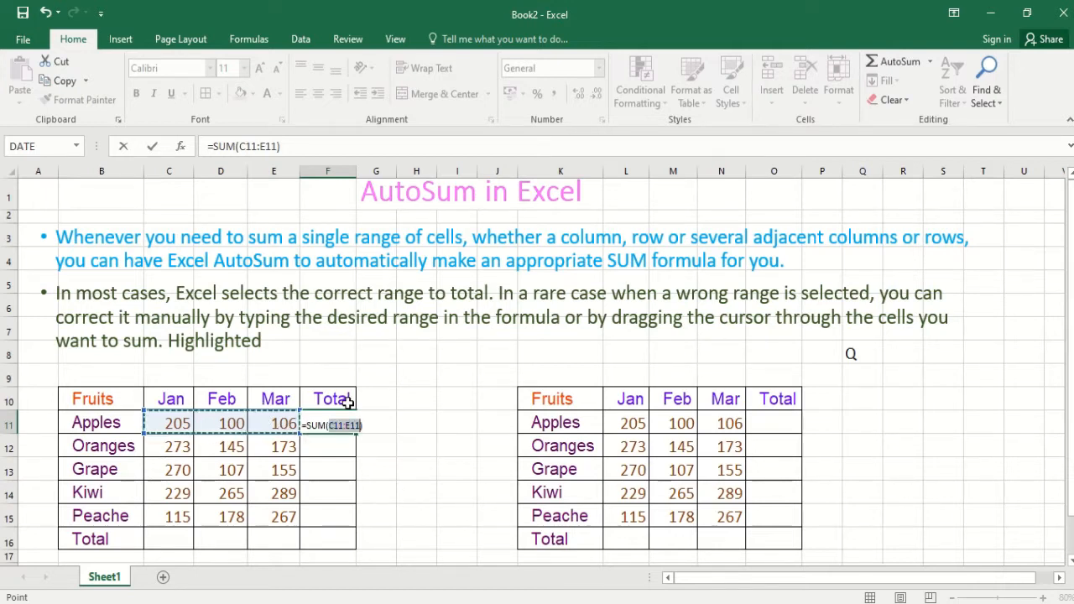
key("Return")
- Copy the formatting of the Apples Mar cell E11 onto the Total column cells F11:F16
left_click_drag(344, 423, 321, 534)
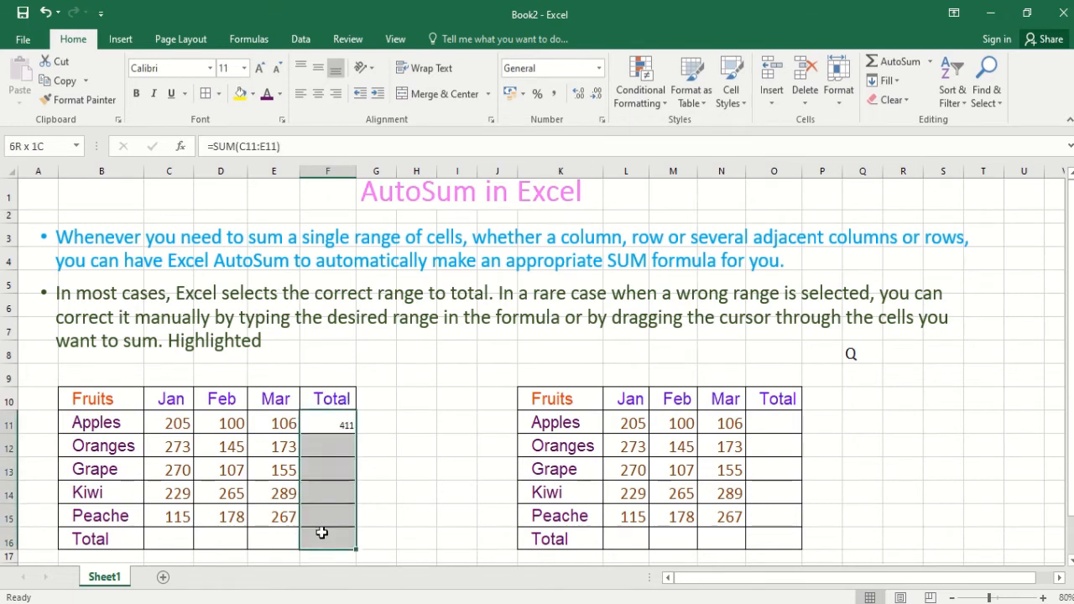
left_click(287, 428)
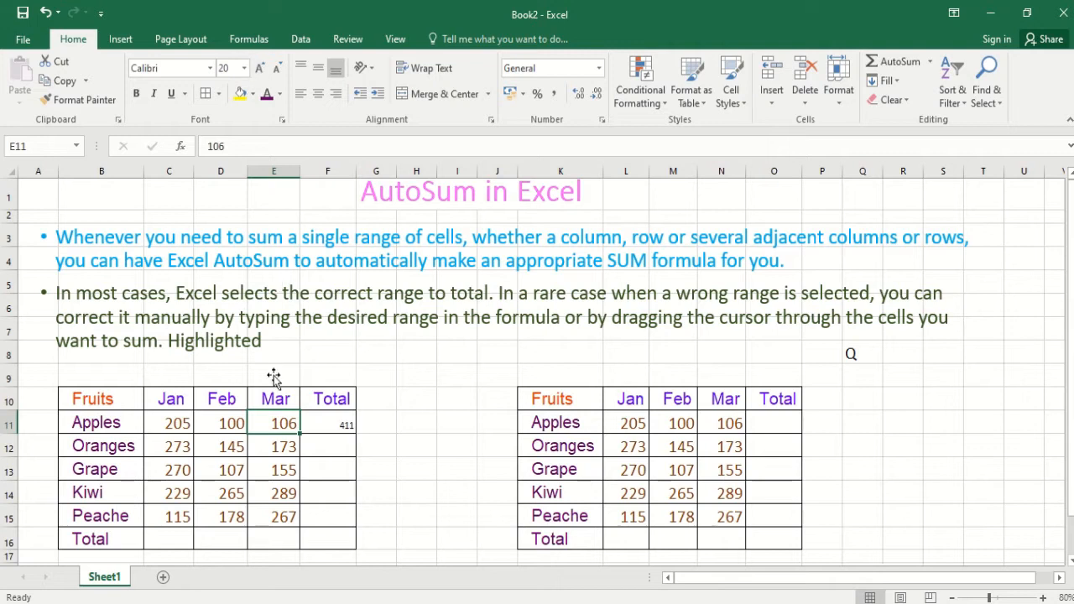
left_click(84, 100)
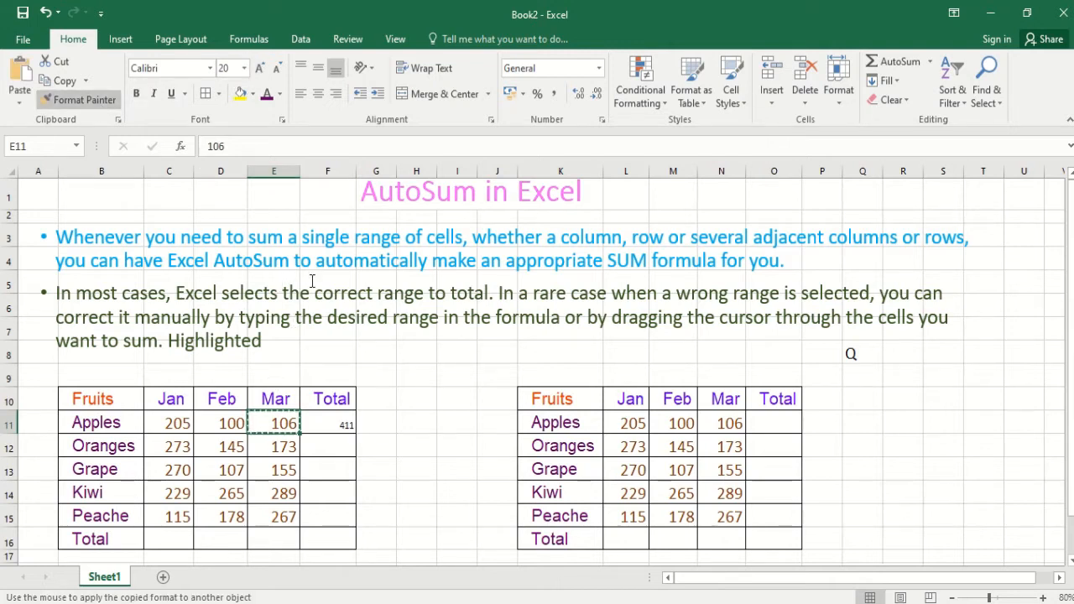
left_click_drag(331, 427, 345, 534)
left_click(349, 448)
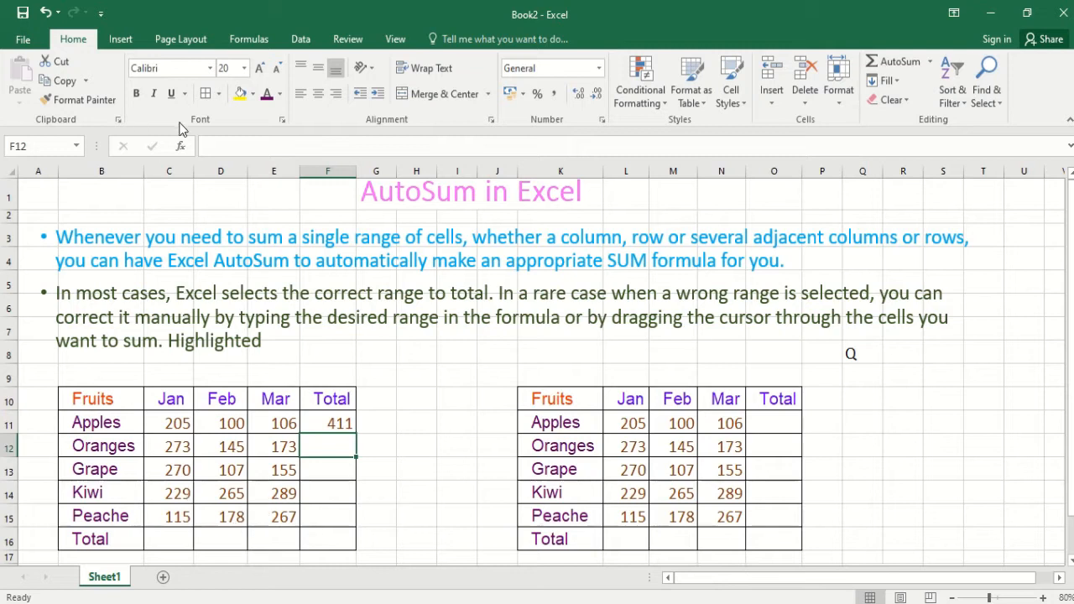
- Copy the formatting of the Apples total F11 onto the Total row cells C16:F16
left_click(332, 423)
left_click(94, 100)
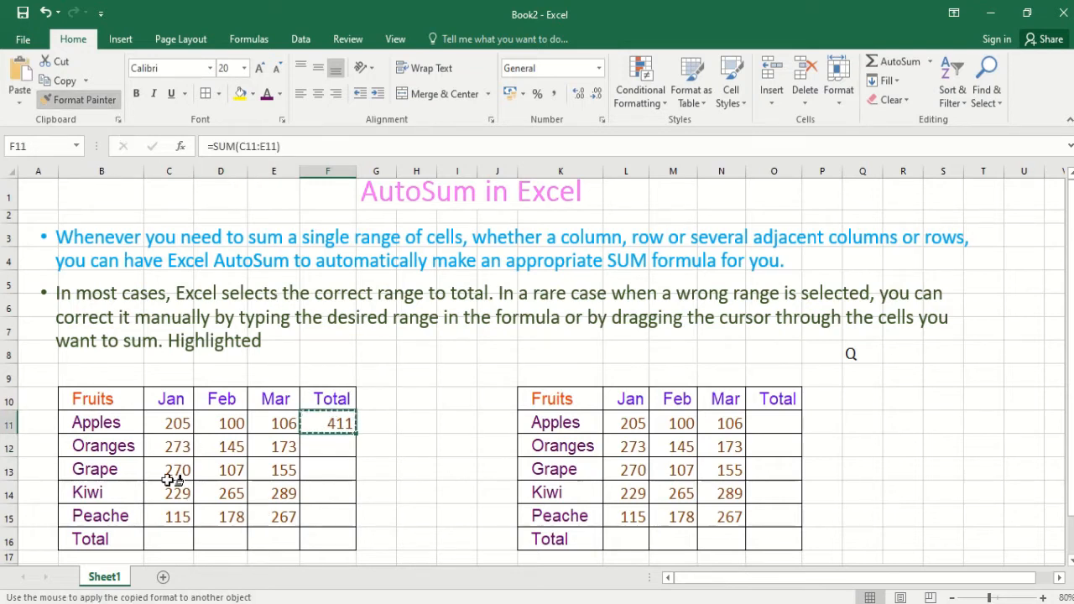
left_click_drag(168, 540, 353, 542)
left_click(327, 495)
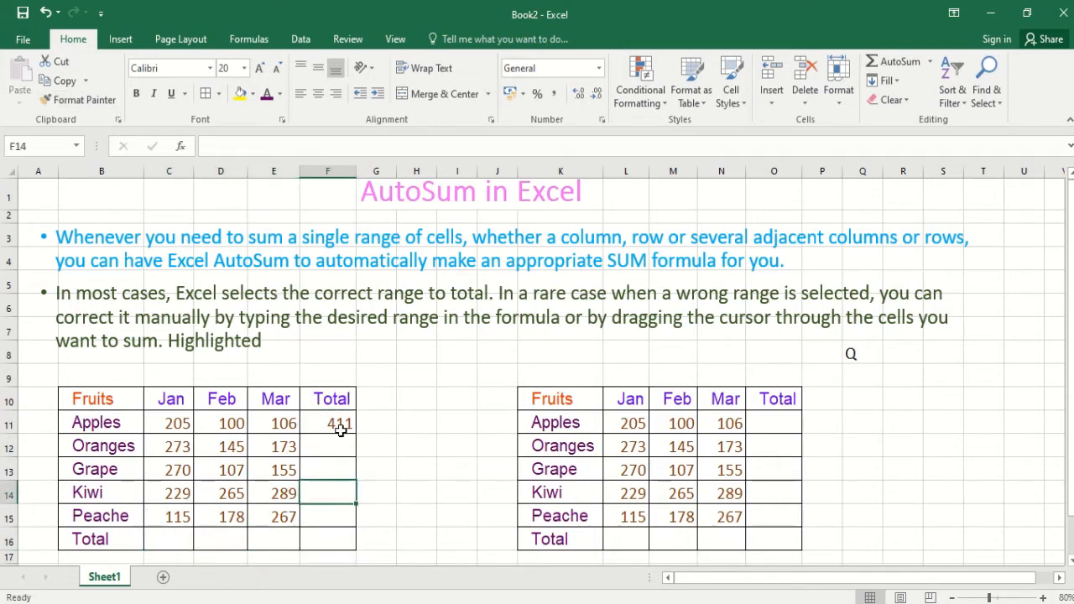
- Total the Oranges row in F12 with AutoSum over C12:E12 and check the resulting formula
left_click(340, 427)
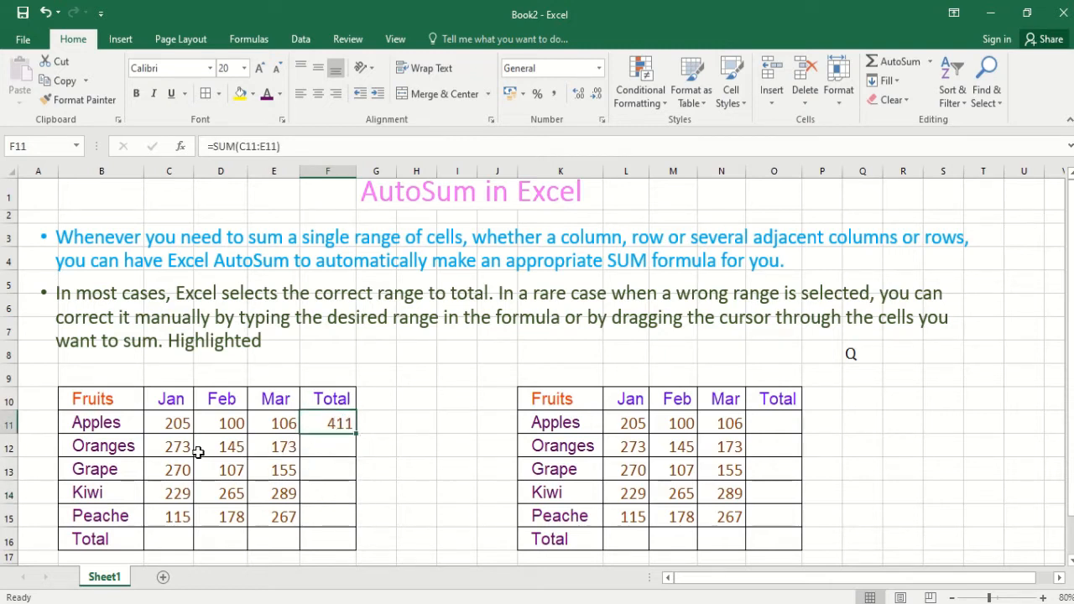
left_click(340, 446)
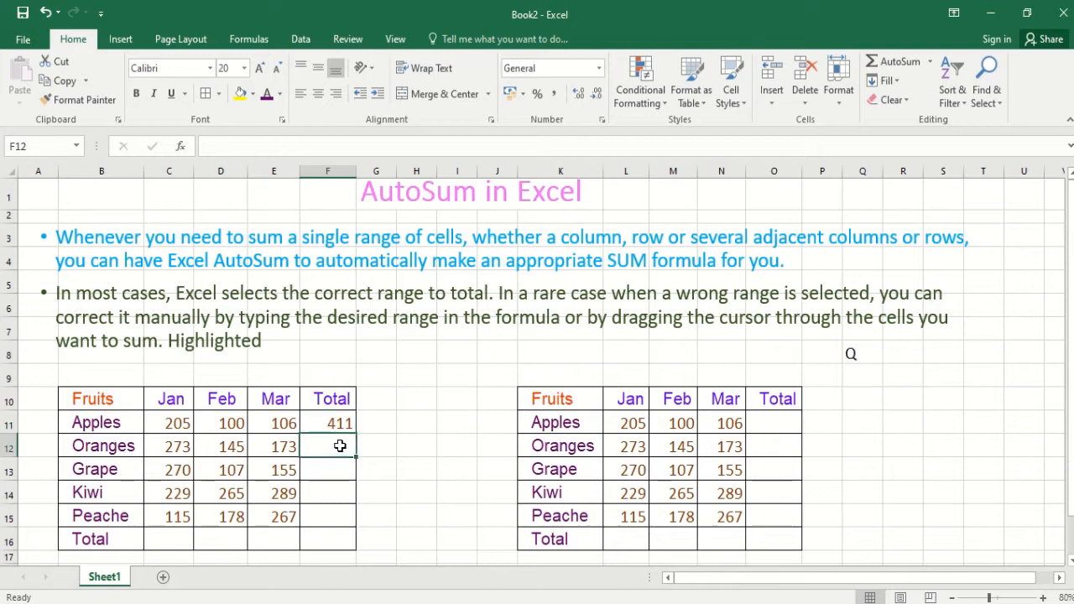
left_click(896, 62)
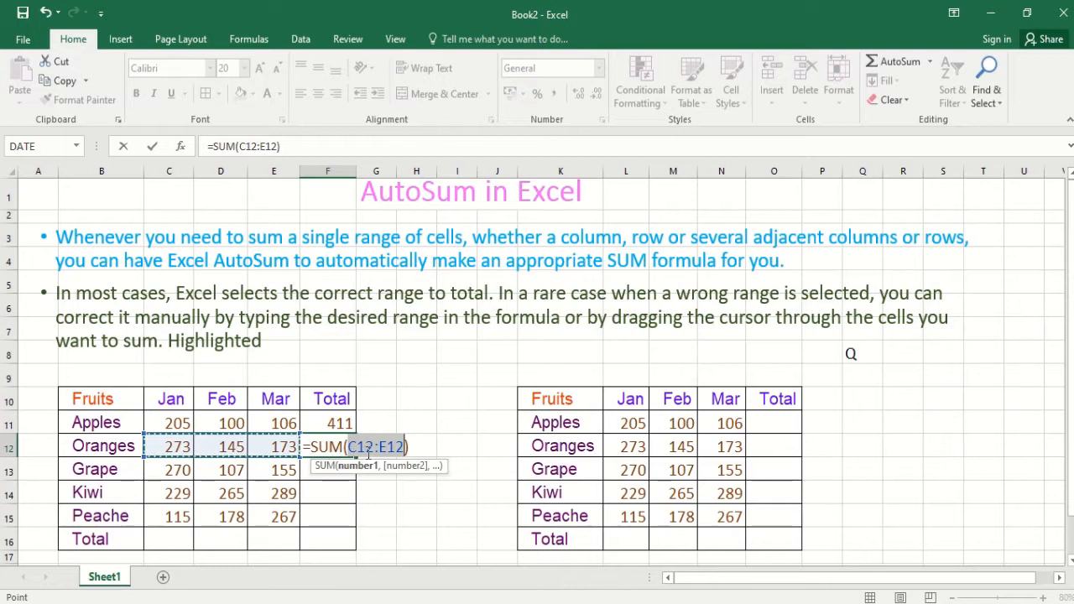
key("Return")
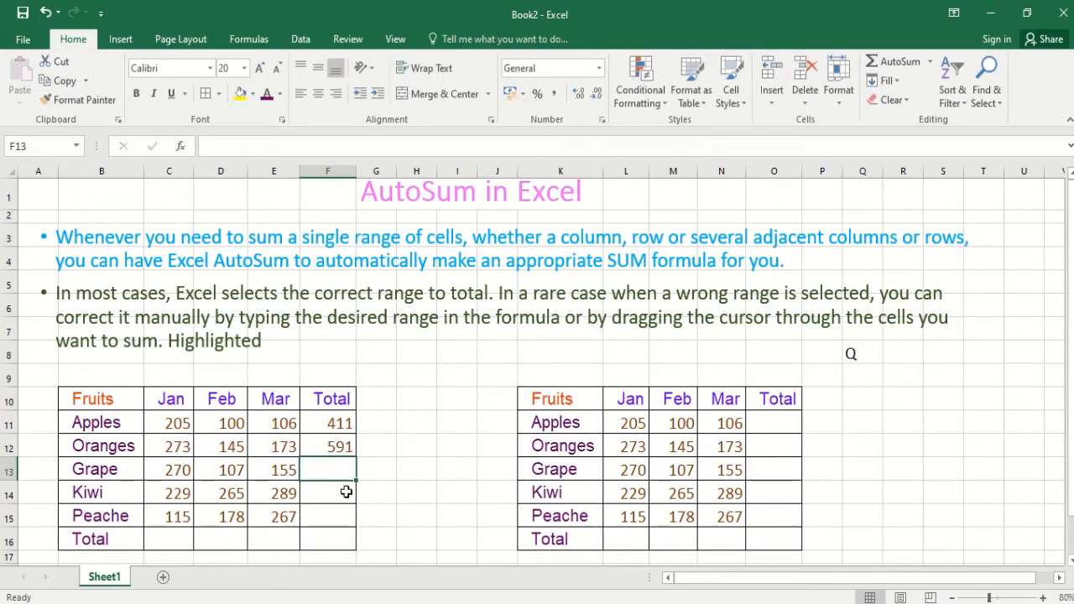
left_click(350, 442)
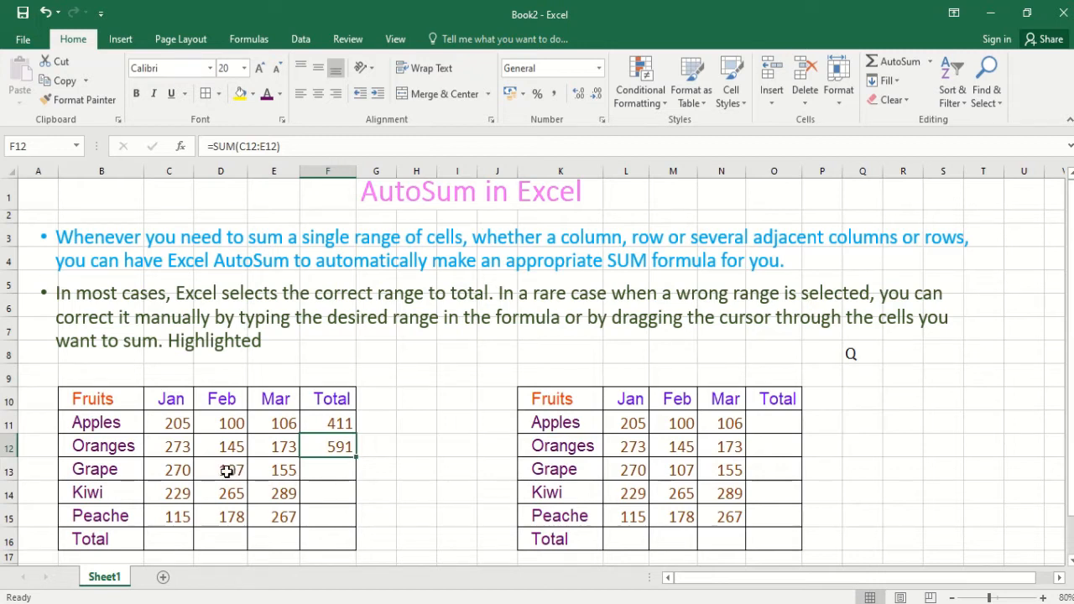
- Enter the formula =sum(c13:e13) manually in F13 to total the Grape row
left_click(346, 469)
left_click(345, 451)
left_click(319, 474)
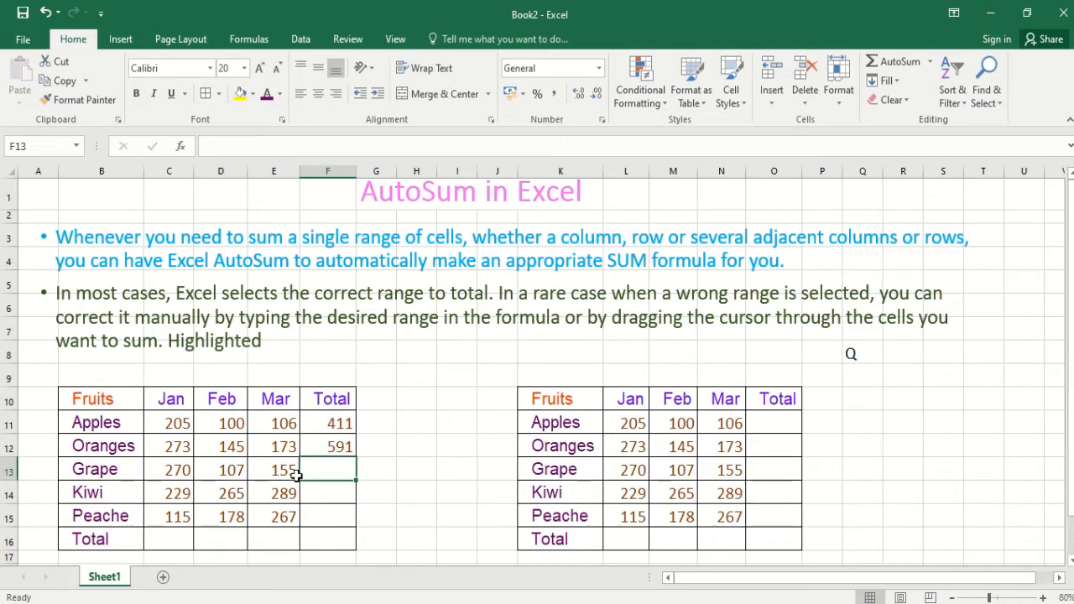
type("=s")
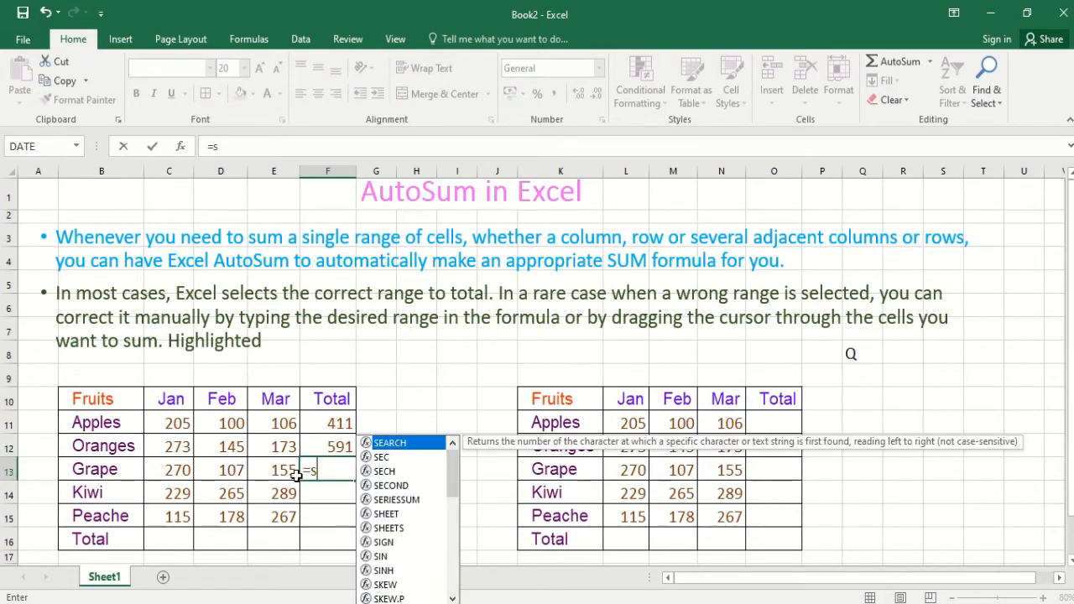
type("um")
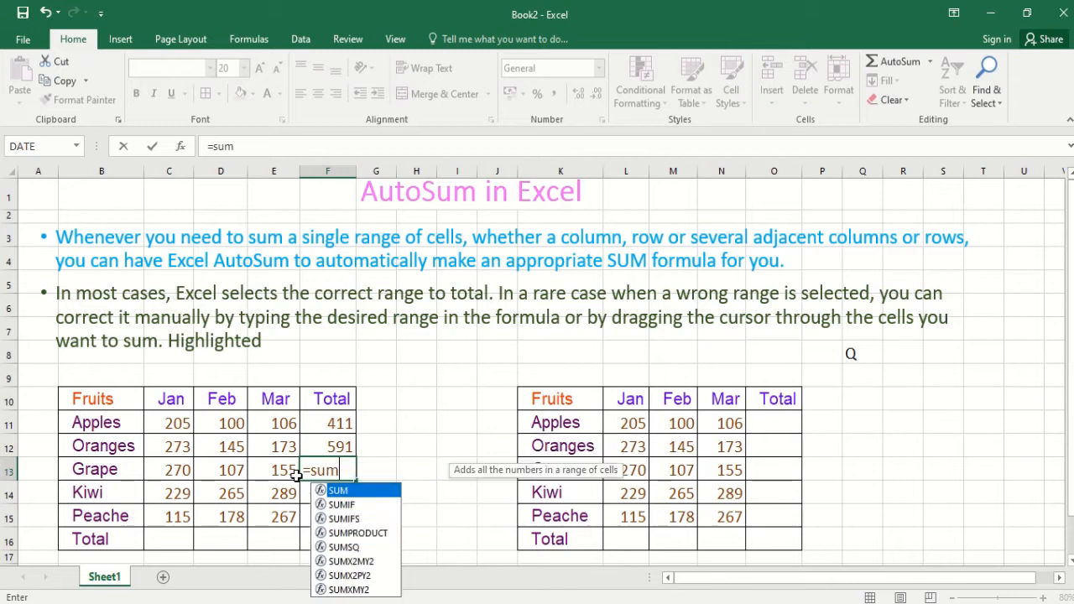
type("(")
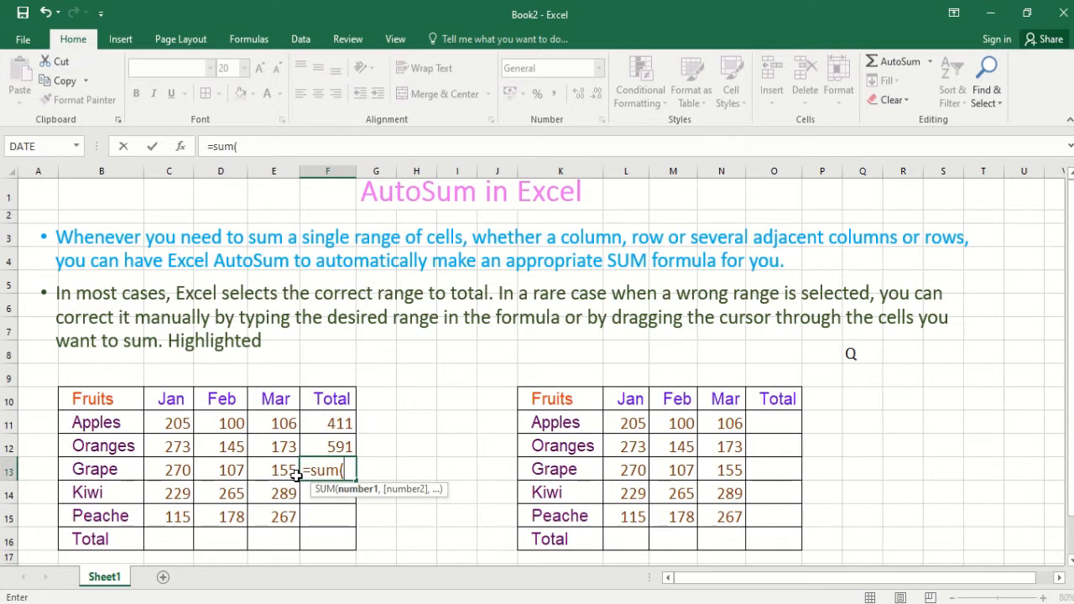
type("c13")
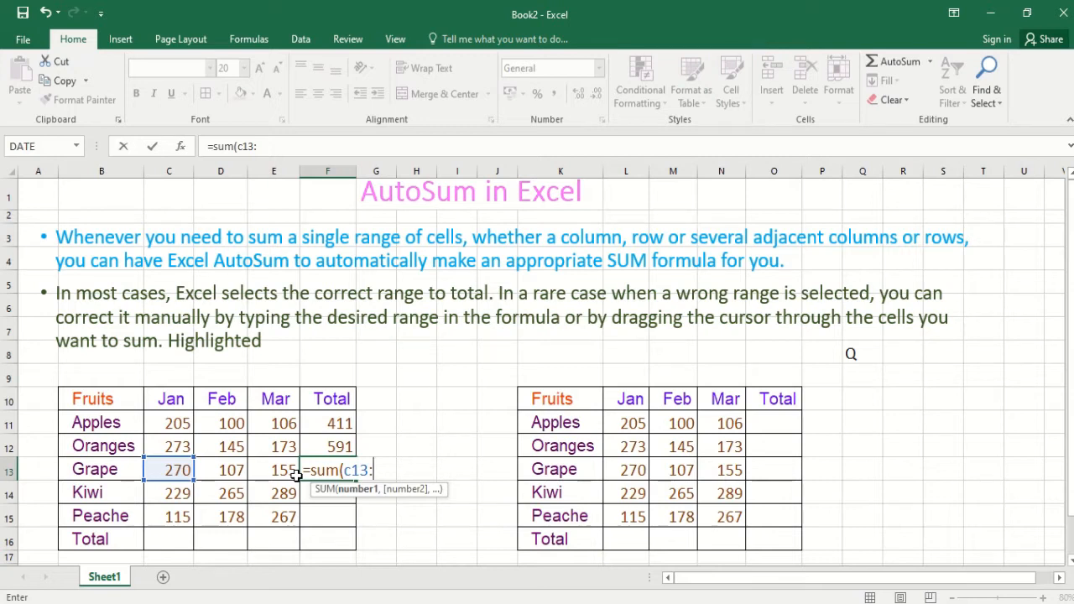
type(":e13")
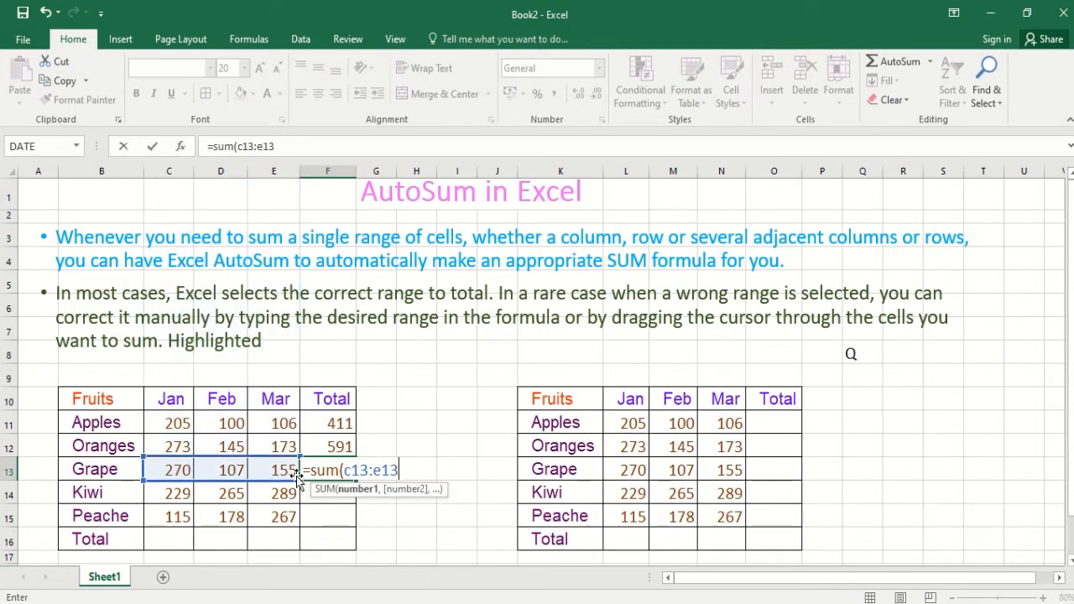
type(")")
key("Return")
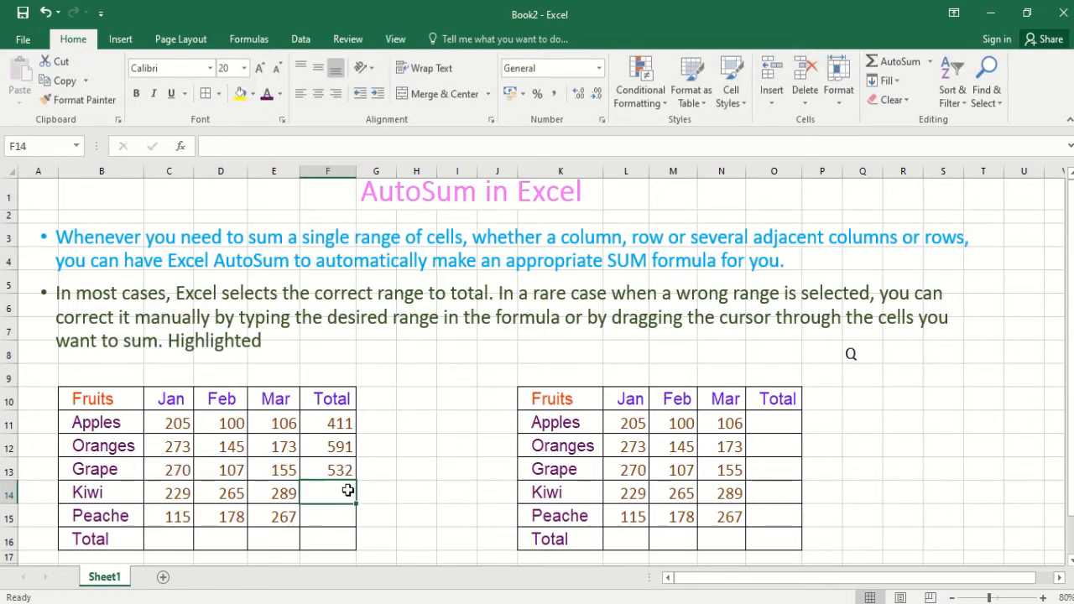
- Total the Kiwi row in F14 with AutoSum, correcting the suggested range to C14:E14
left_click(894, 61)
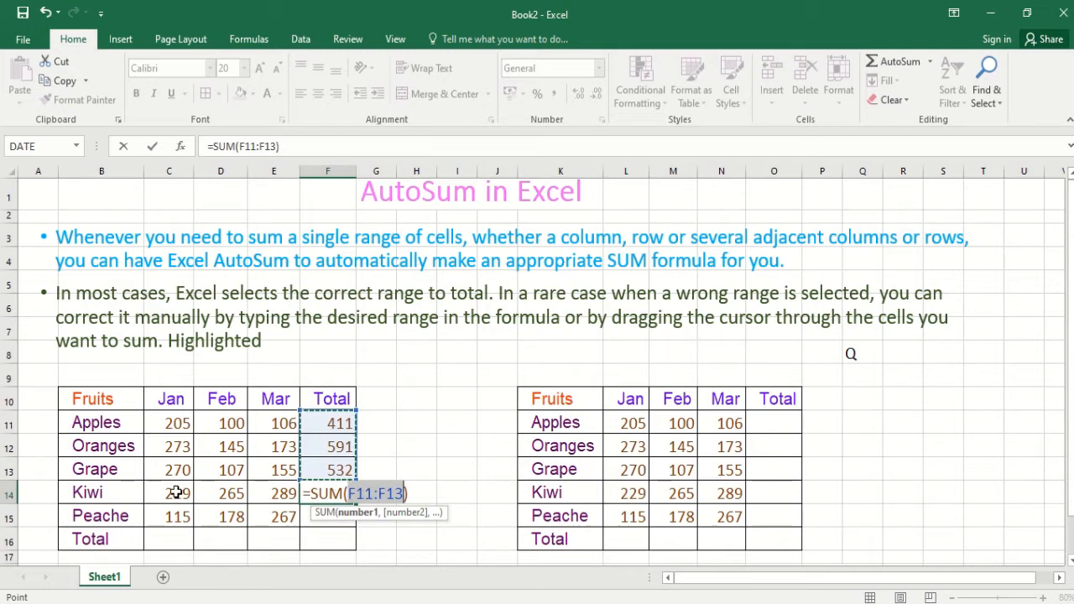
left_click_drag(183, 492, 284, 490)
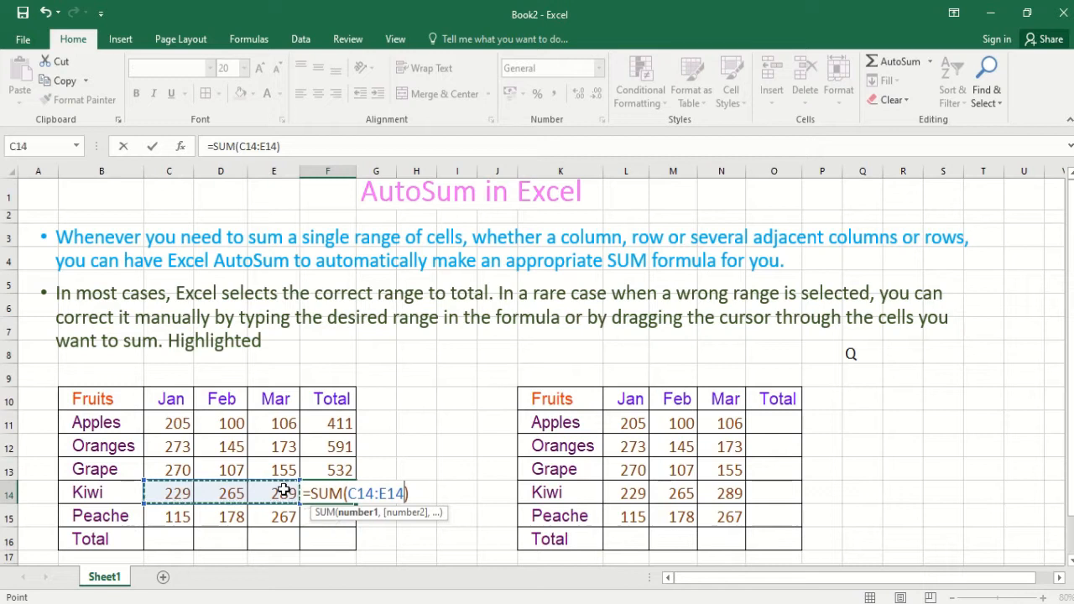
key("Return")
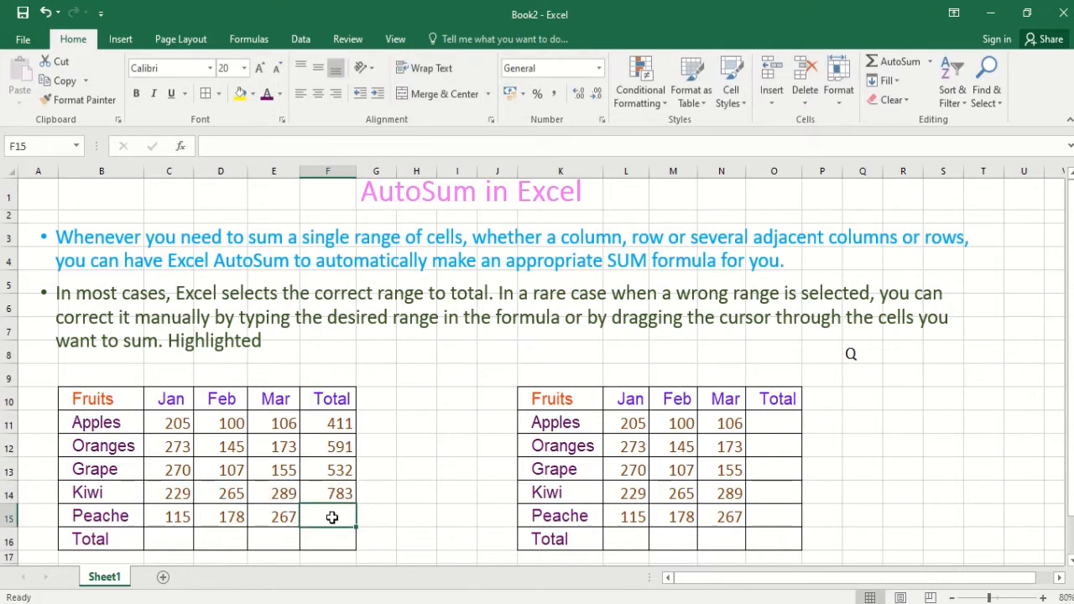
- Total the Peache row in F15 with AutoSum, replacing the suggested range with c15:e15
left_click(906, 62)
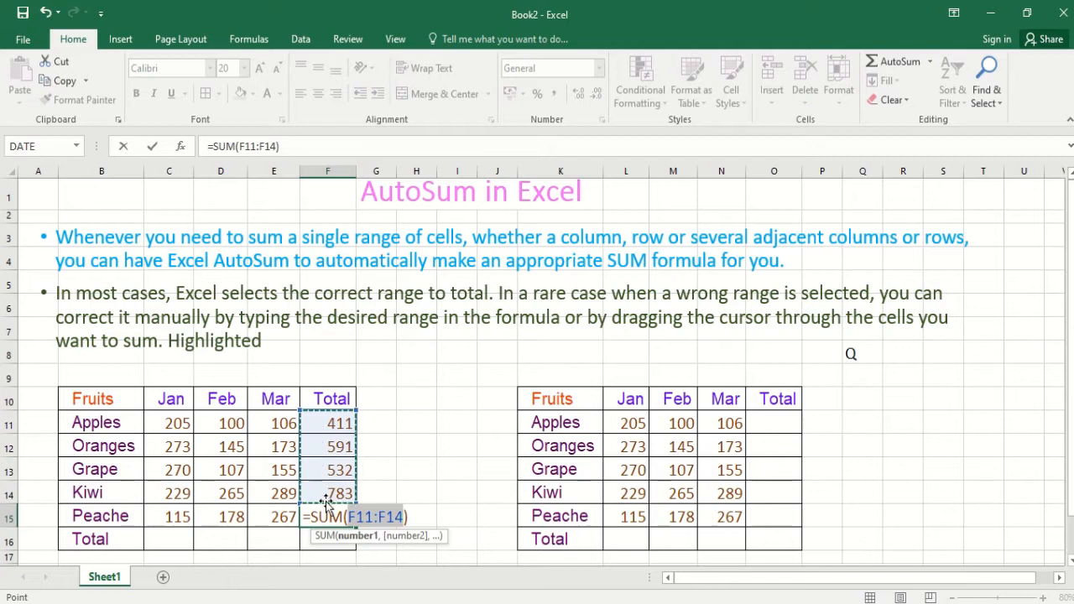
left_click(399, 519)
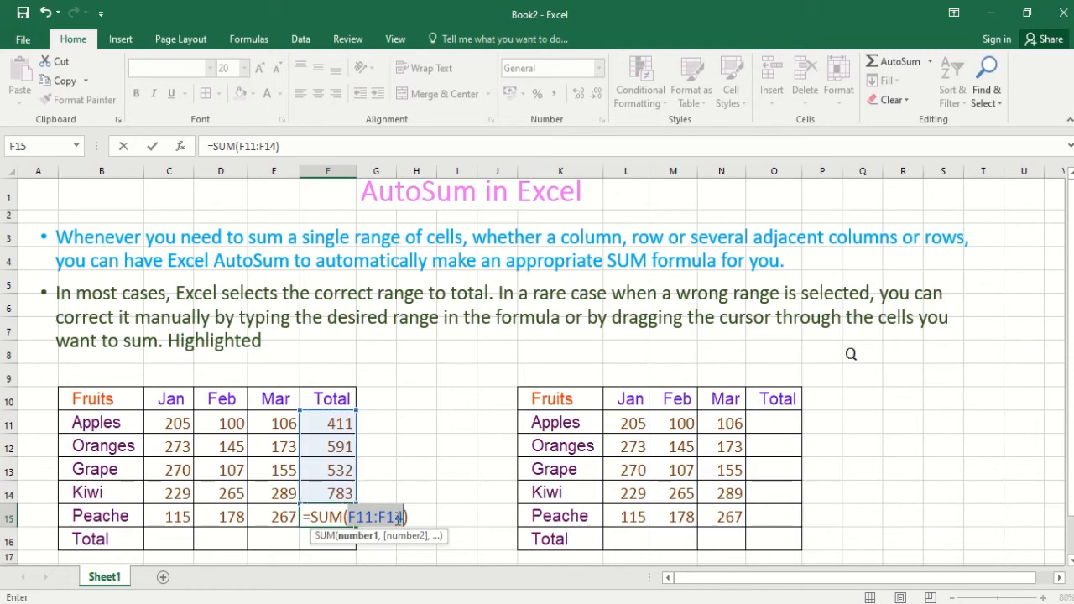
key("BackSpace")
key("BackSpace")
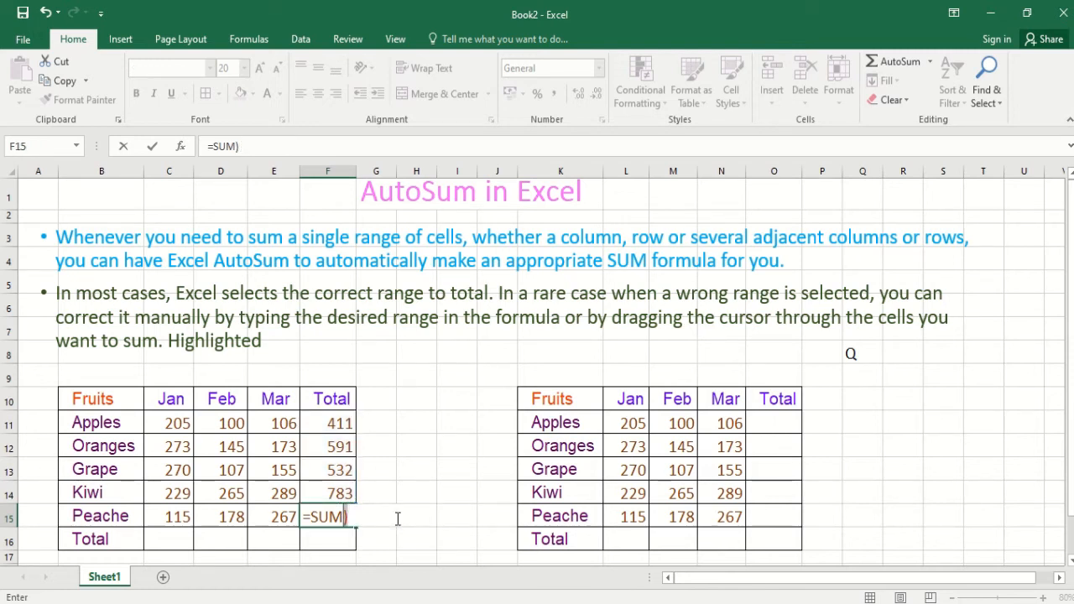
key("Delete")
type("(")
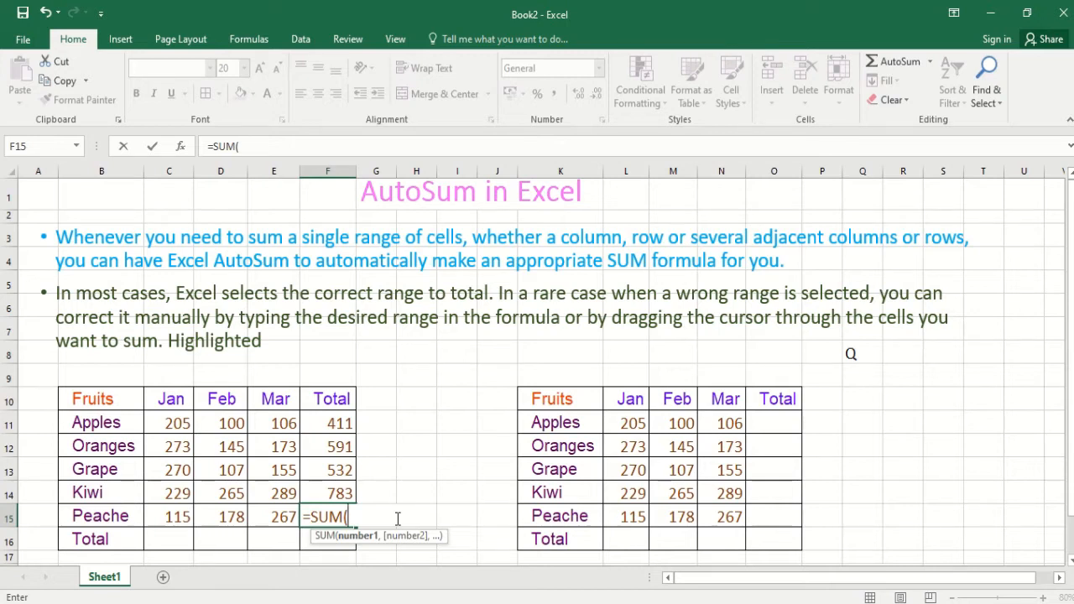
type("c")
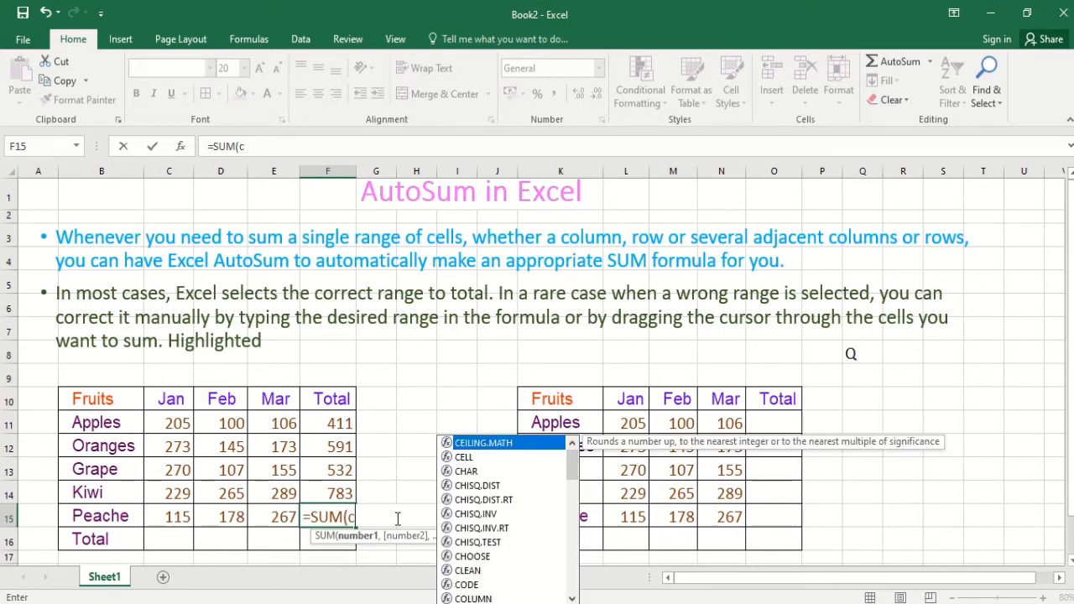
type("15")
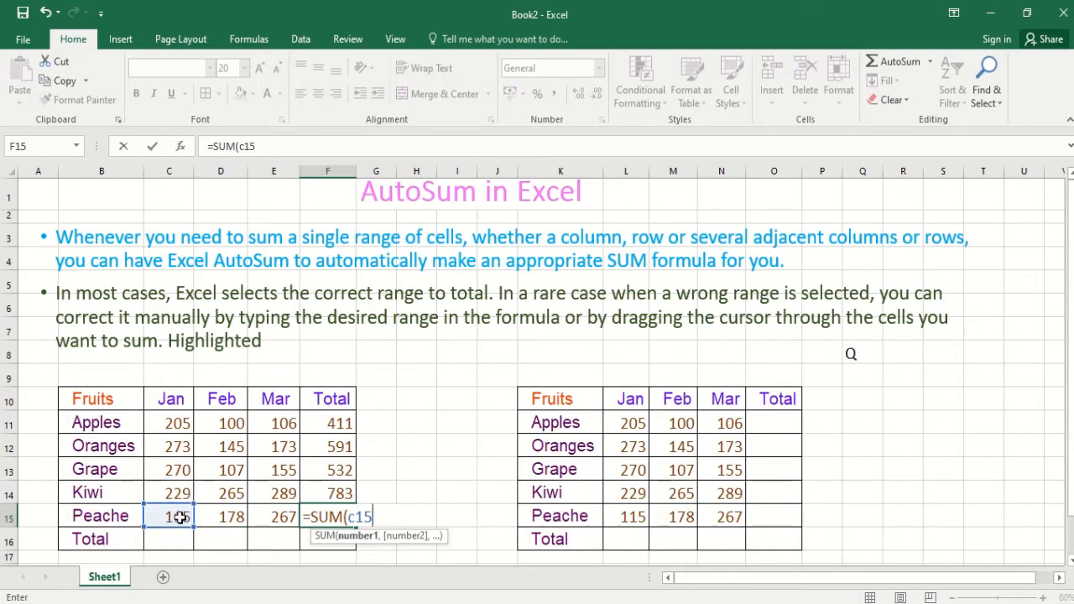
type(":")
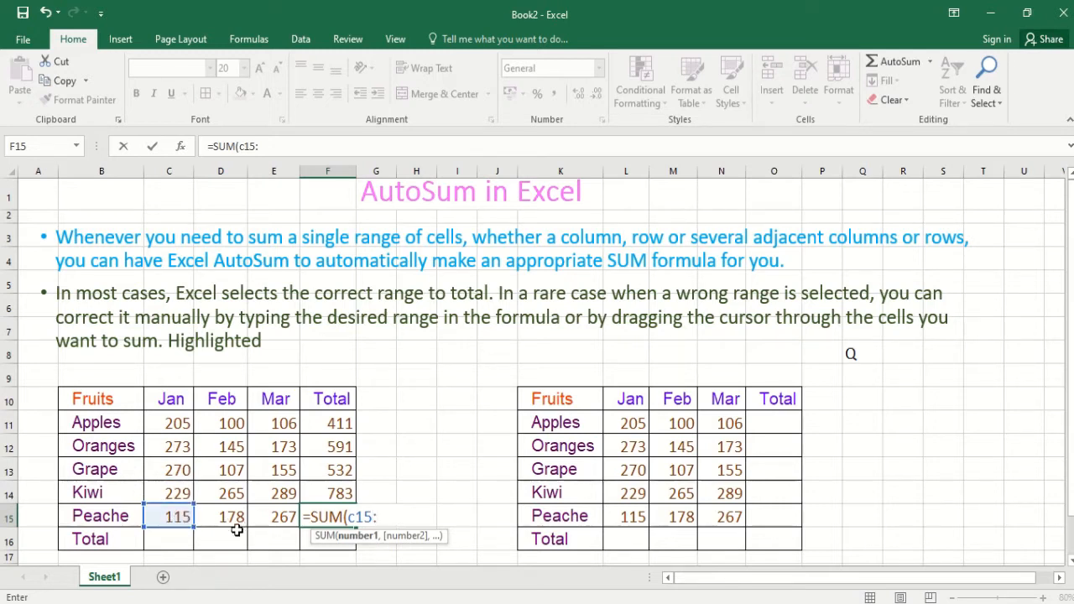
type("e")
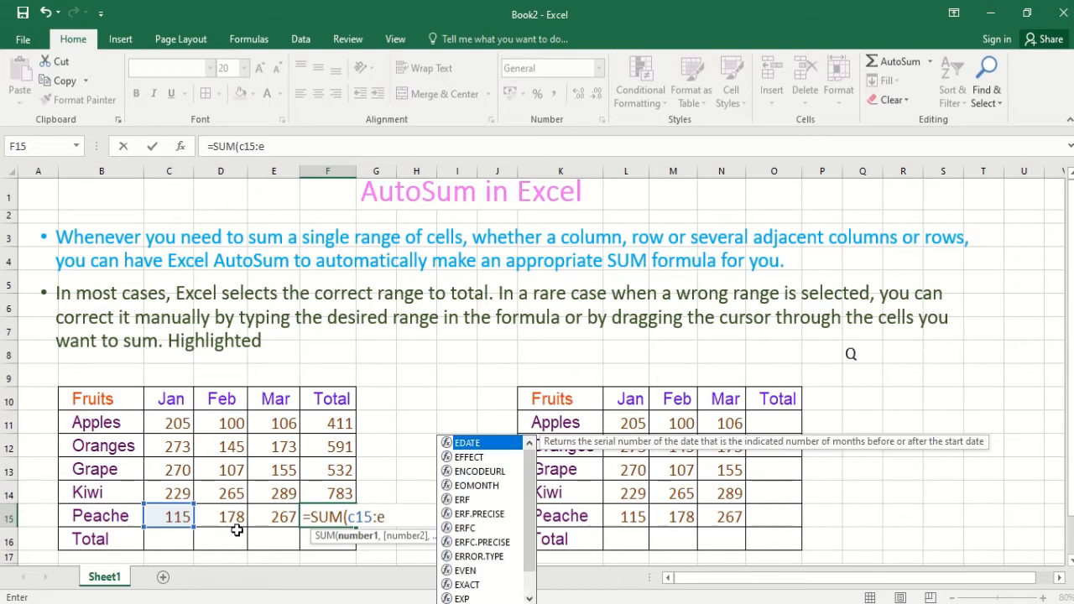
type("15")
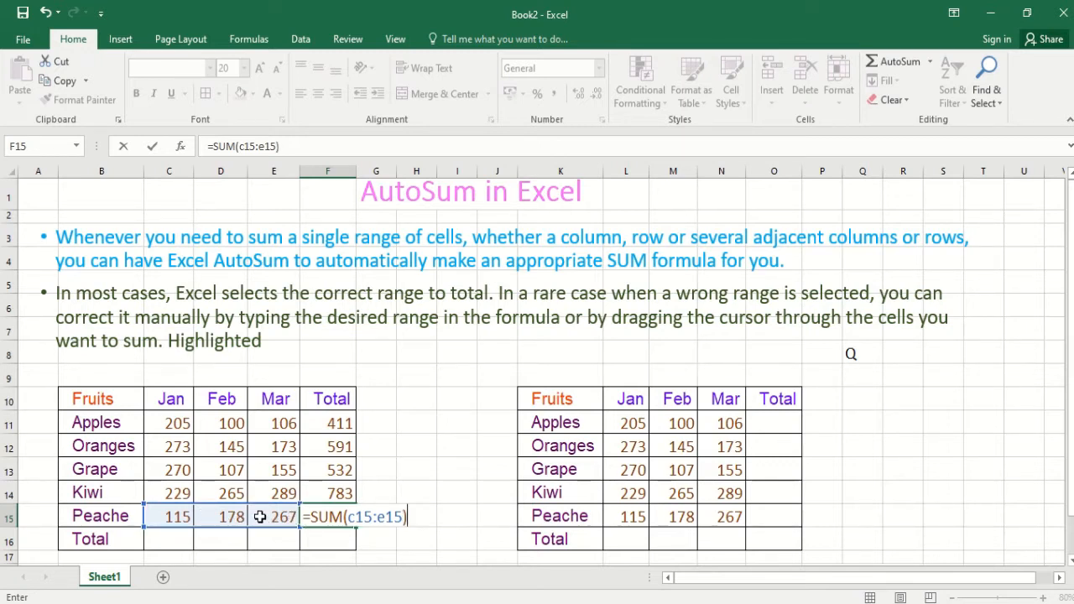
key("Return")
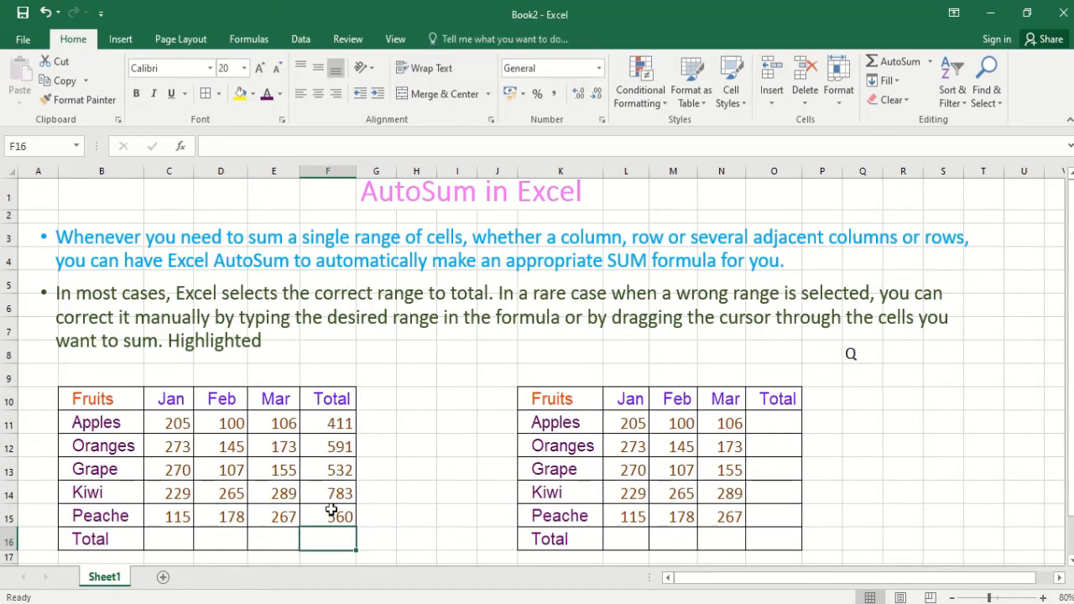
- Total the Jan, Feb and Mar columns in C16, D16 and E16 with AutoSum over rows 11 to 15
left_click(171, 544)
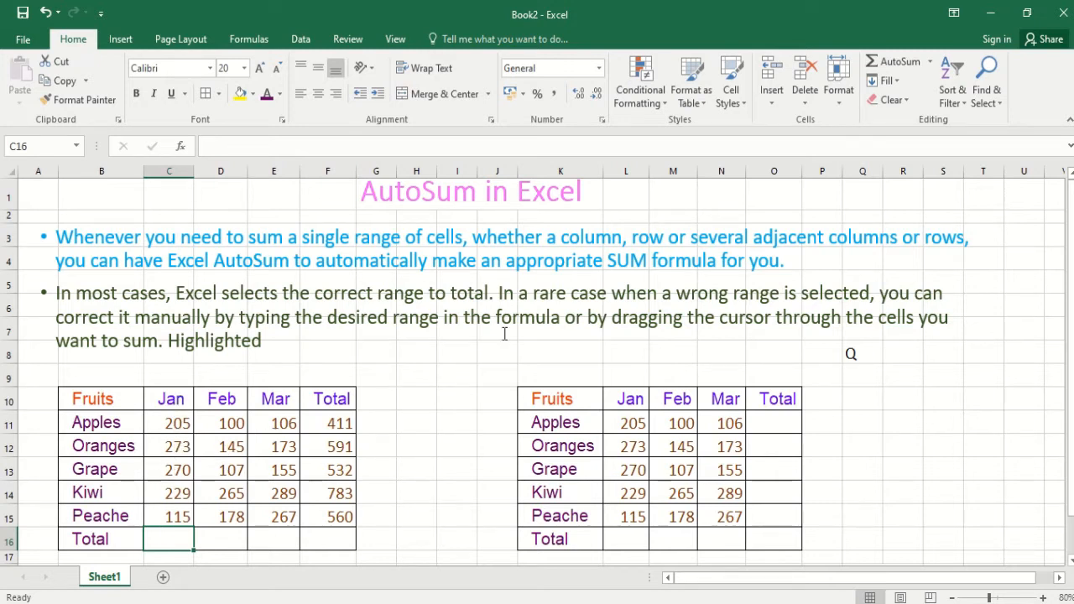
left_click(894, 61)
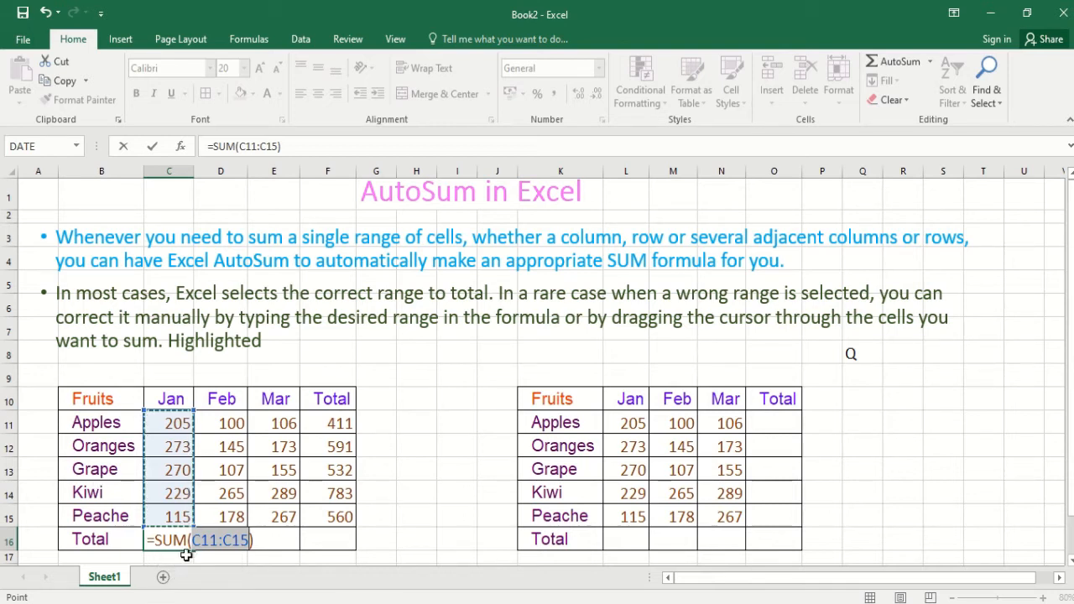
key("Return")
left_click(238, 542)
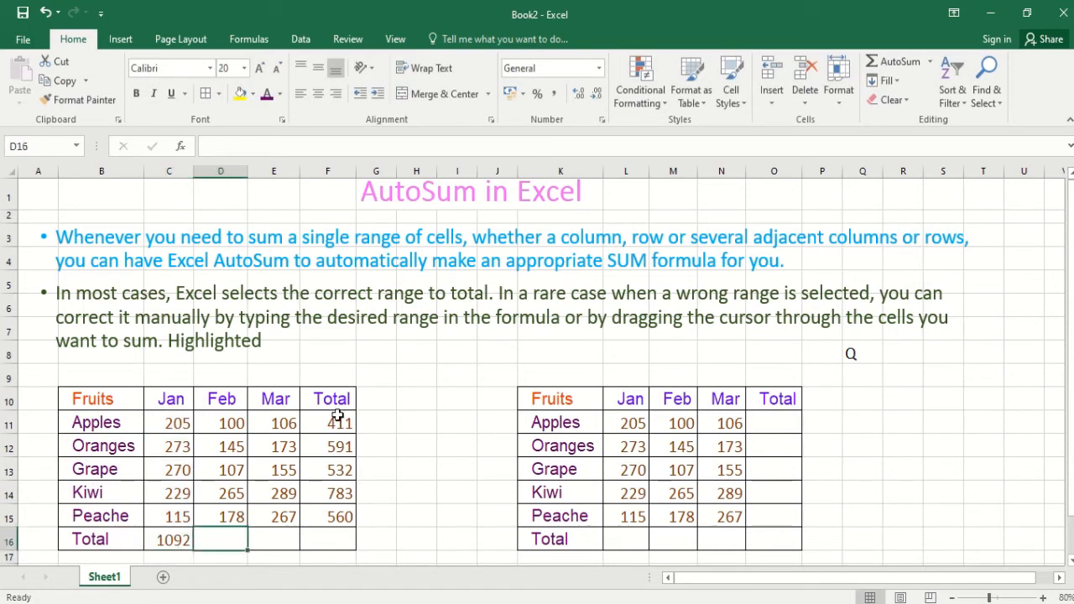
left_click(894, 61)
key("Return")
left_click(283, 537)
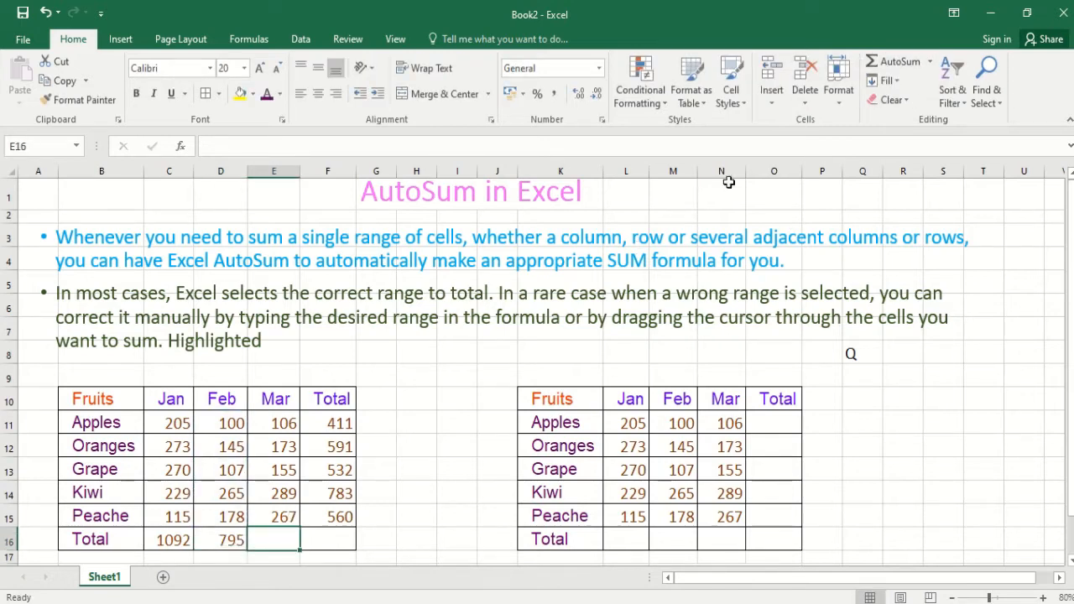
left_click(885, 60)
key("Return")
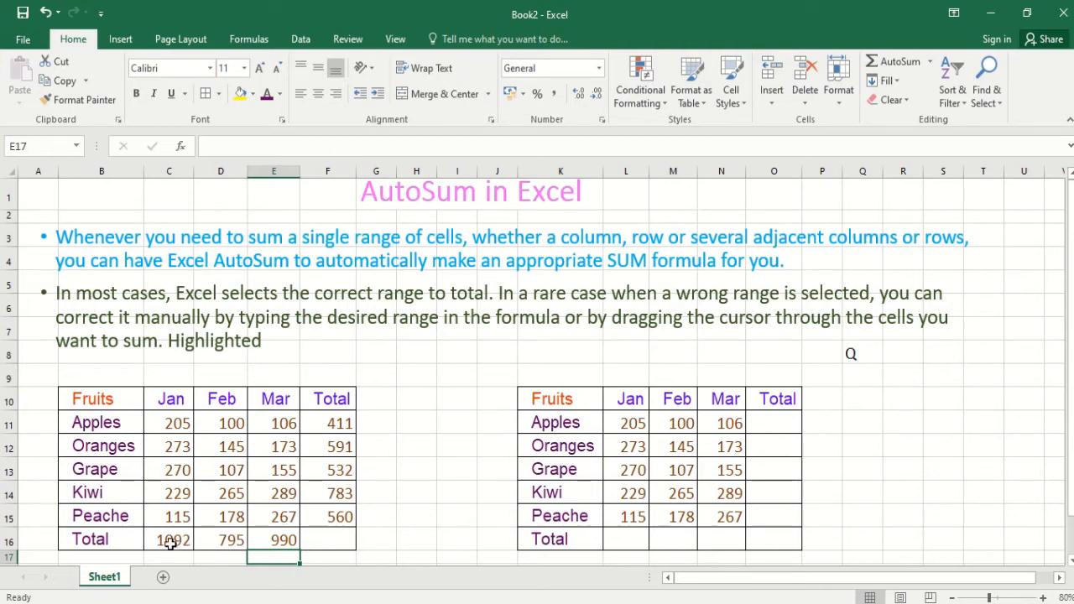
- Review the monthly totals C16:E16, the March values E11:E15 and the Apples total in F11
left_click_drag(172, 540, 283, 540)
left_click_drag(292, 427, 283, 515)
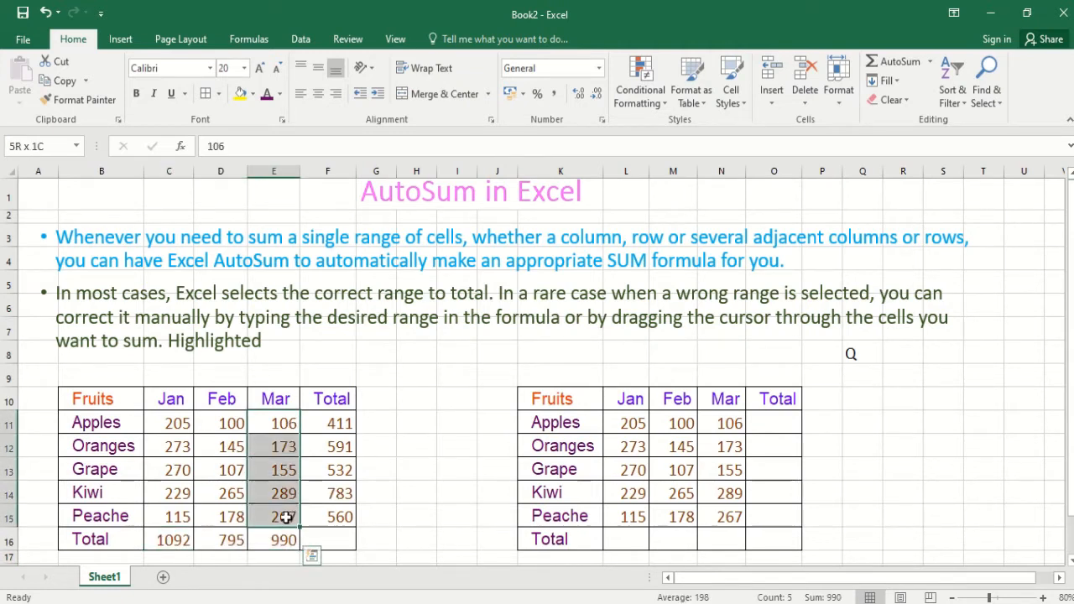
left_click(345, 424)
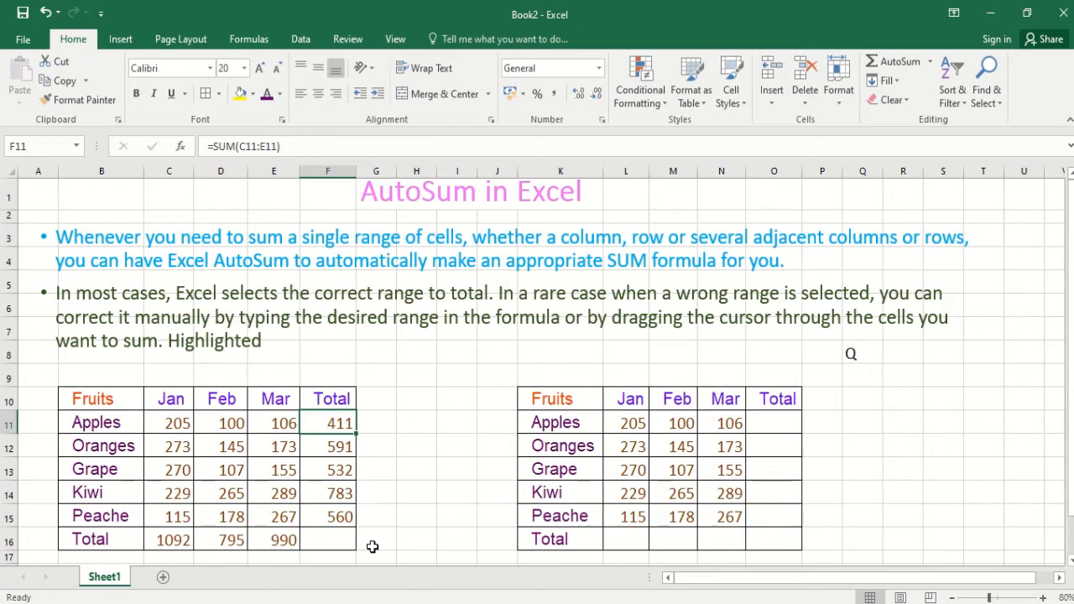
- Sum the monthly totals in H16 with AutoSum, narrowing the suggested range to C16:E16
scroll(314, 500, "down", 2)
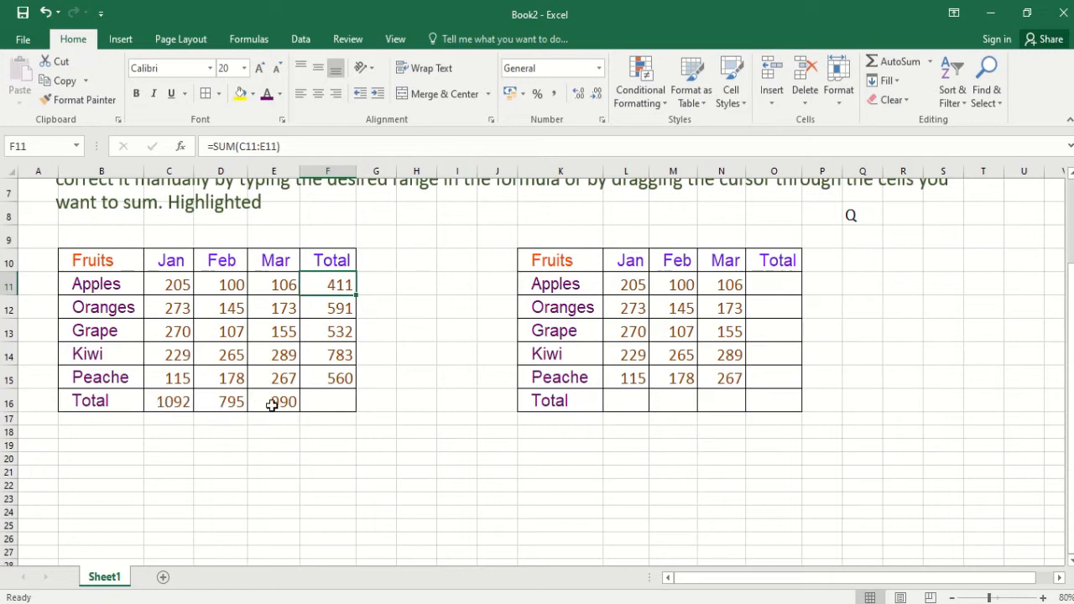
left_click(425, 403)
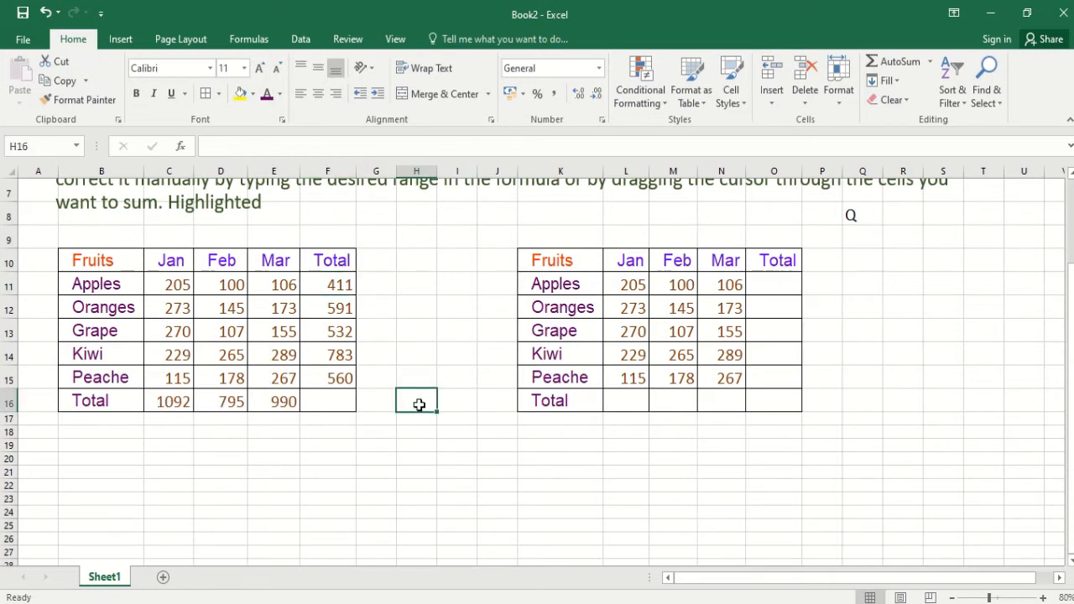
left_click(894, 62)
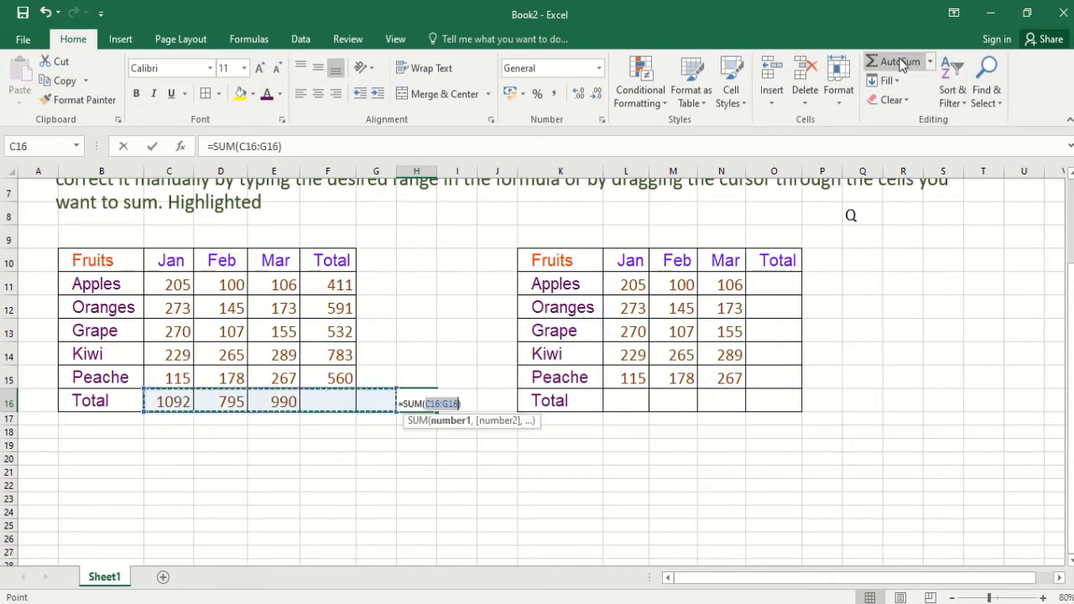
left_click_drag(173, 403, 275, 402)
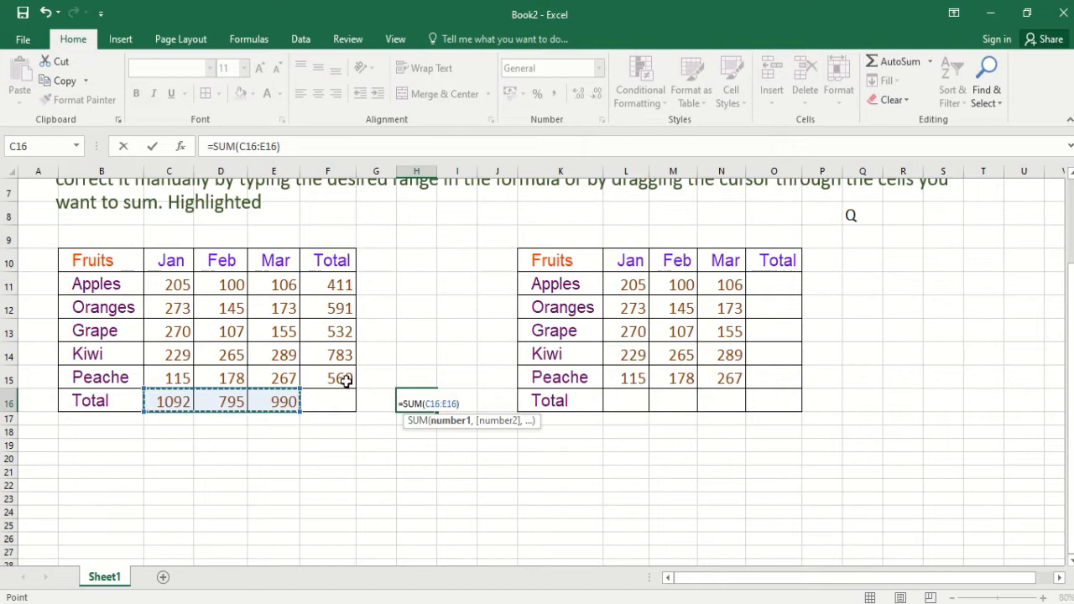
key("Return")
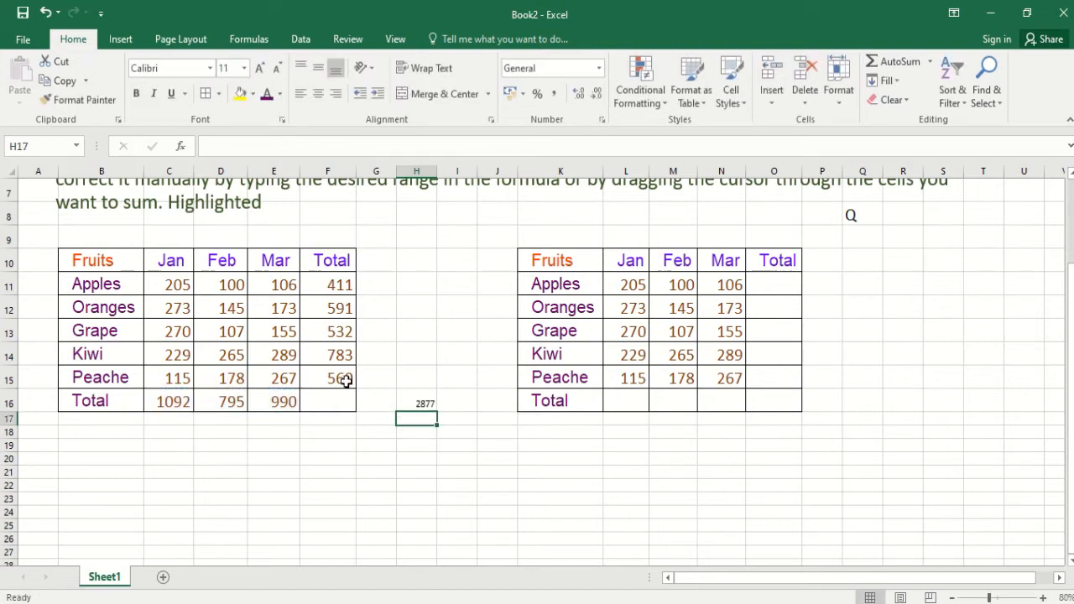
- Copy the formatting of the March total E16 onto H16 with Format Painter
left_click(417, 399)
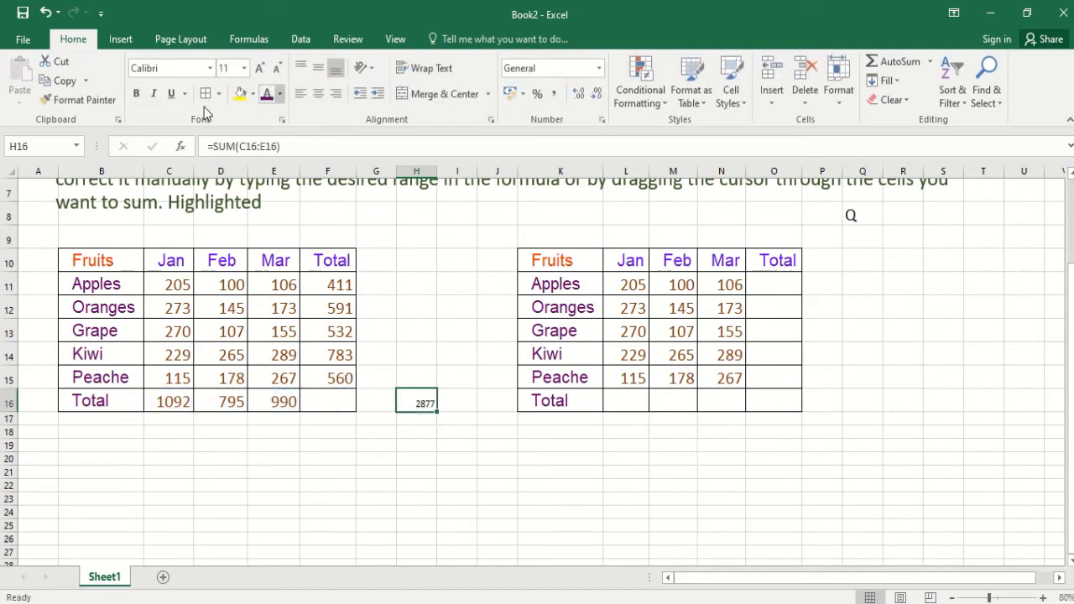
left_click(279, 394)
left_click(78, 99)
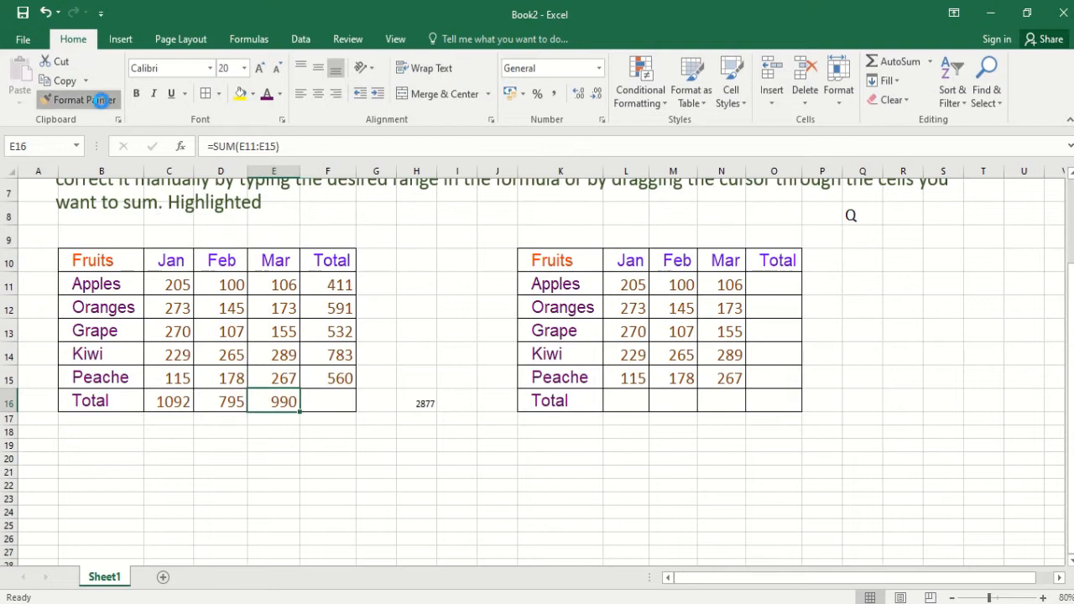
left_click(420, 402)
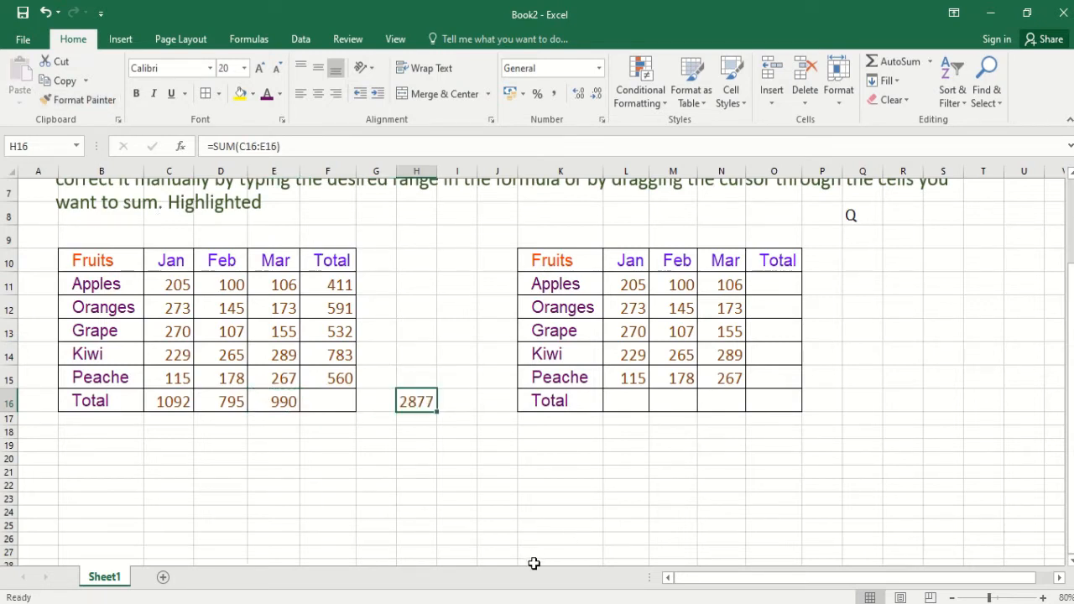
- Calculate the grand total in F16 with AutoSum over F11:F15 and check the resulting formula
left_click(327, 399)
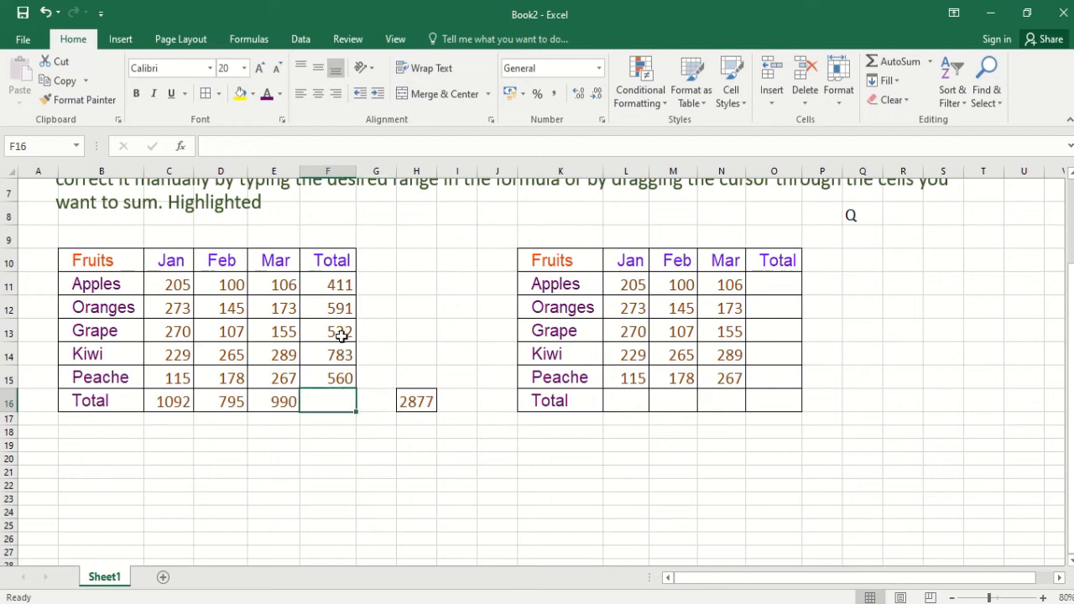
left_click(898, 62)
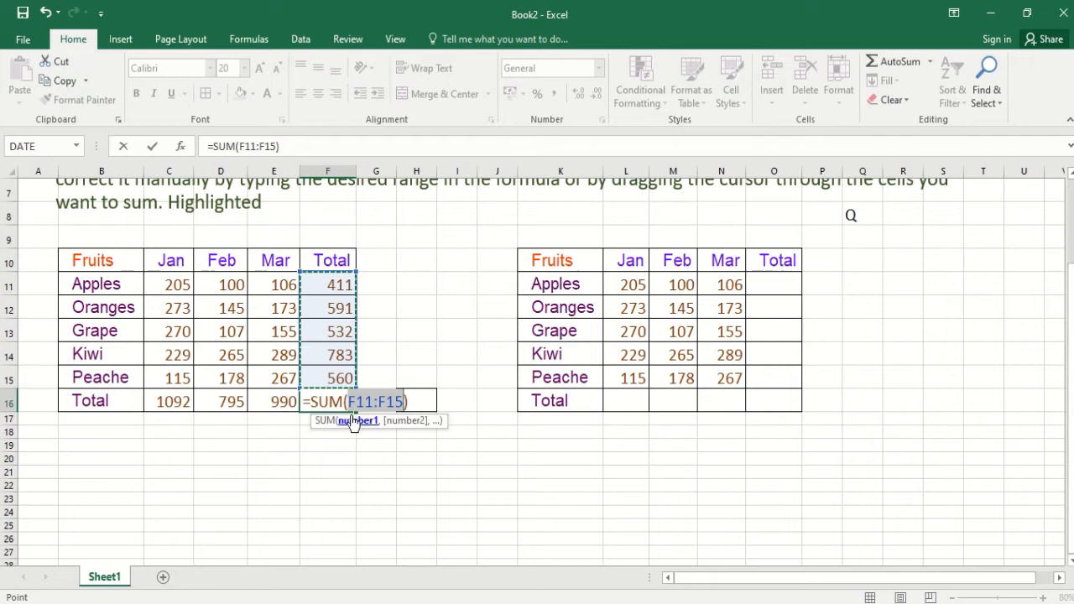
key("Return")
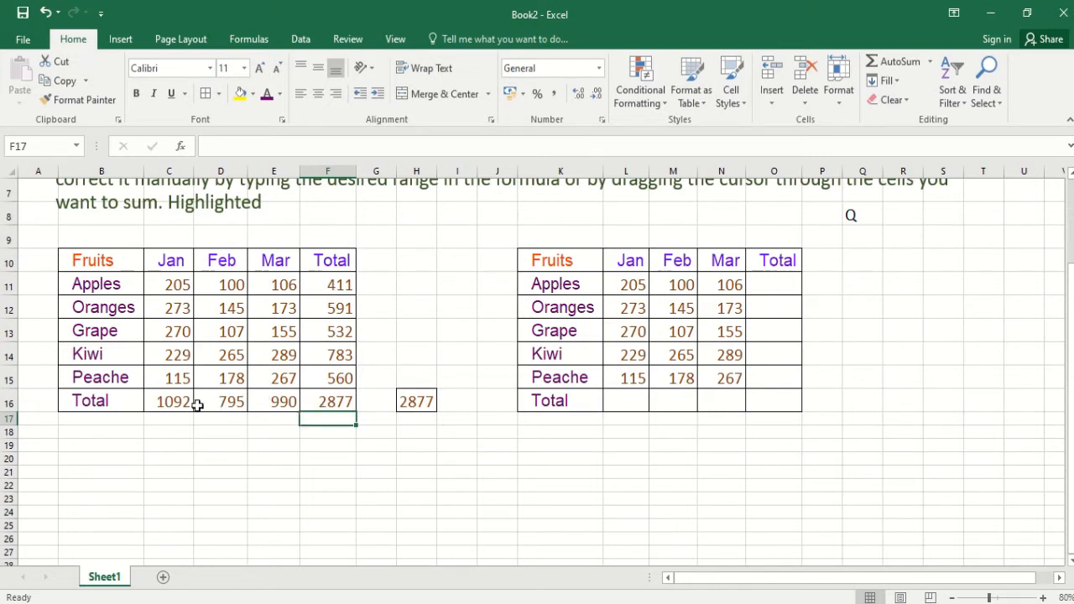
left_click(328, 405)
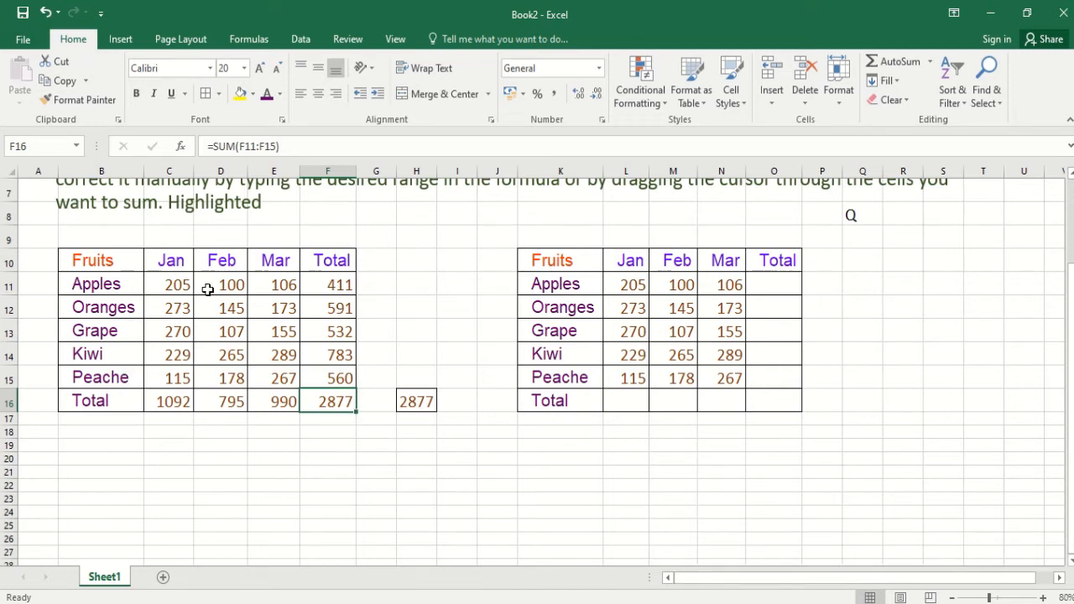
- Insert an AutoSum formula over L11:N11 in O11 to total the second table's Apples row
scroll(224, 377, "up", 2)
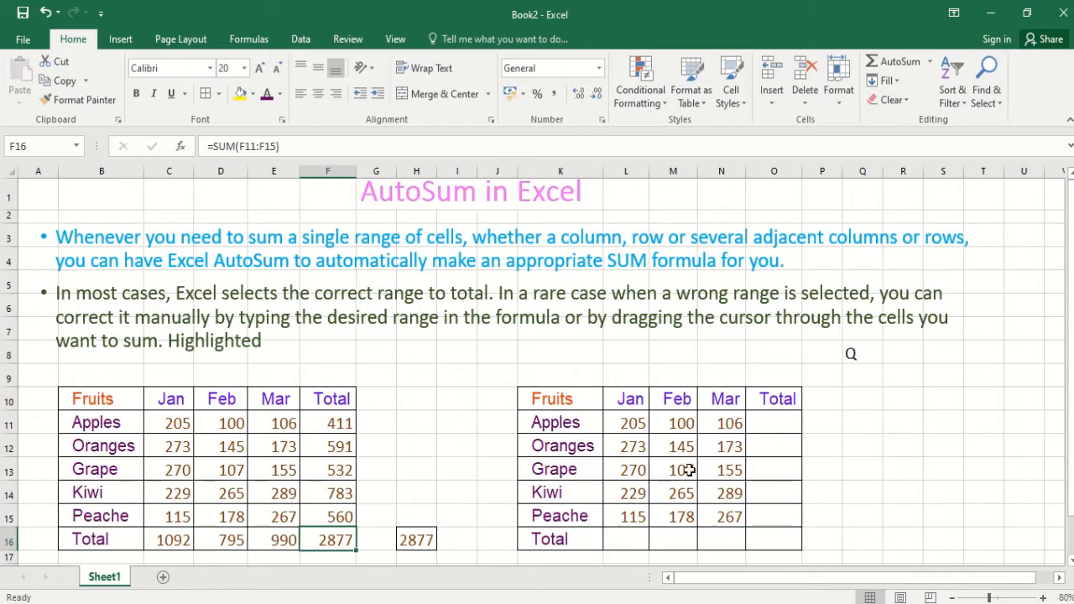
left_click(773, 423)
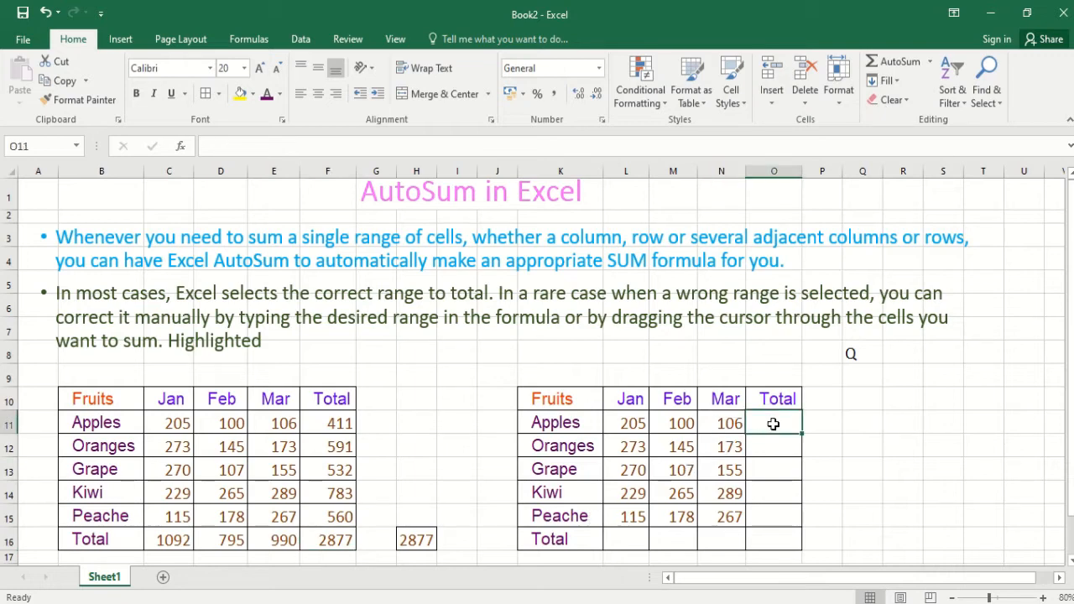
left_click(247, 40)
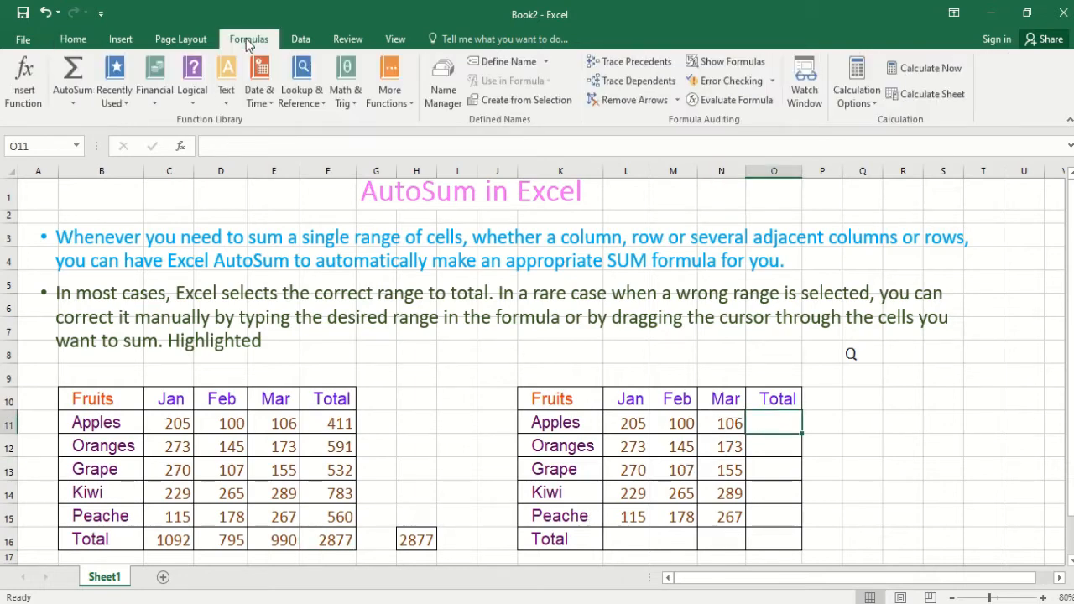
left_click(71, 87)
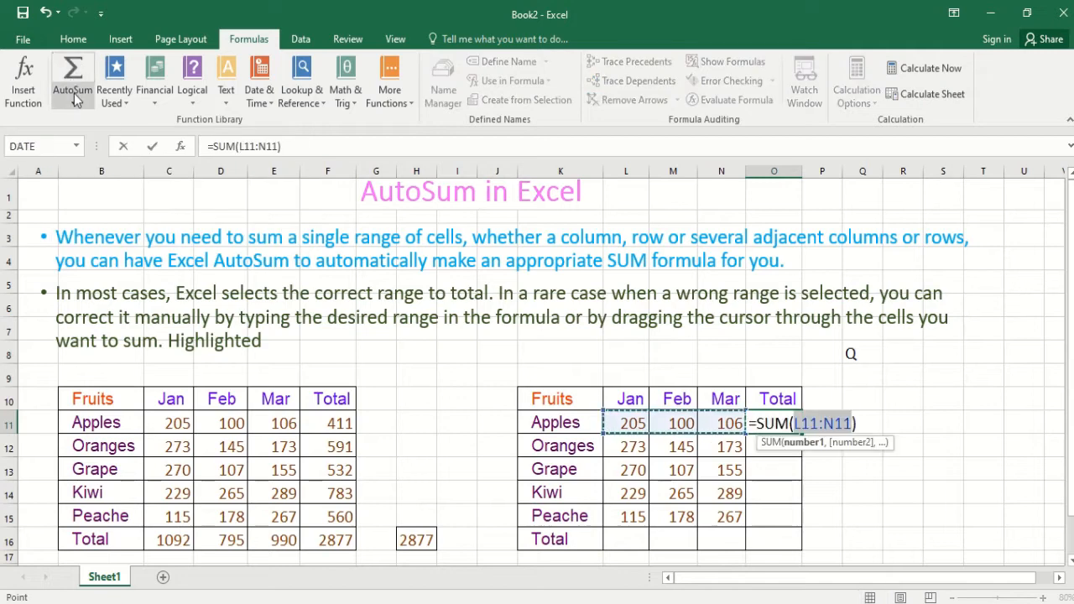
left_click(73, 97)
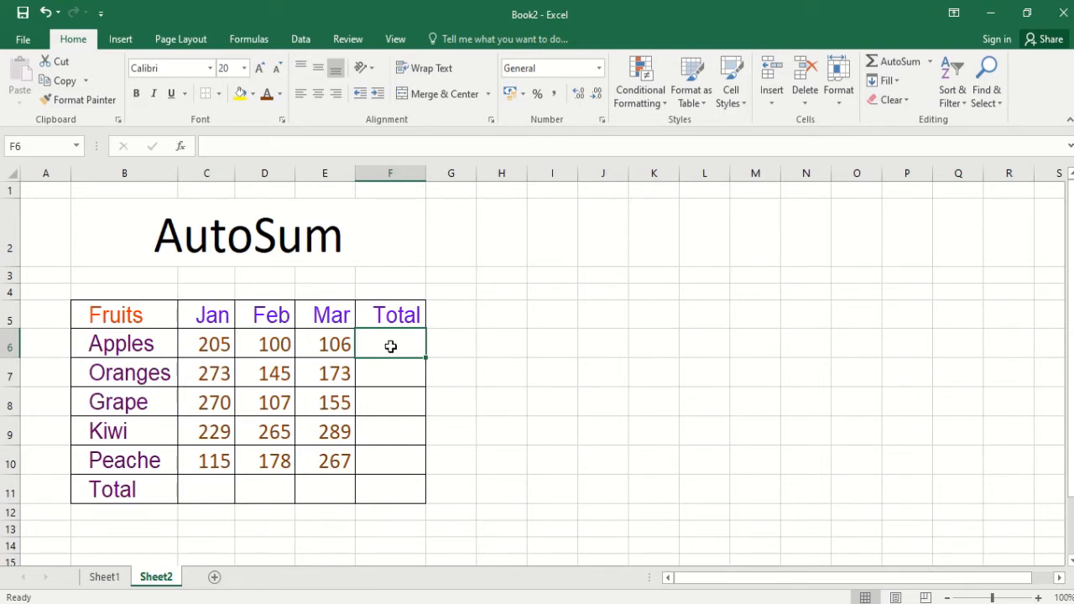
- Switch to Sheet1 and inspect the Apples total formula in F12
left_click(105, 578)
left_click(338, 413)
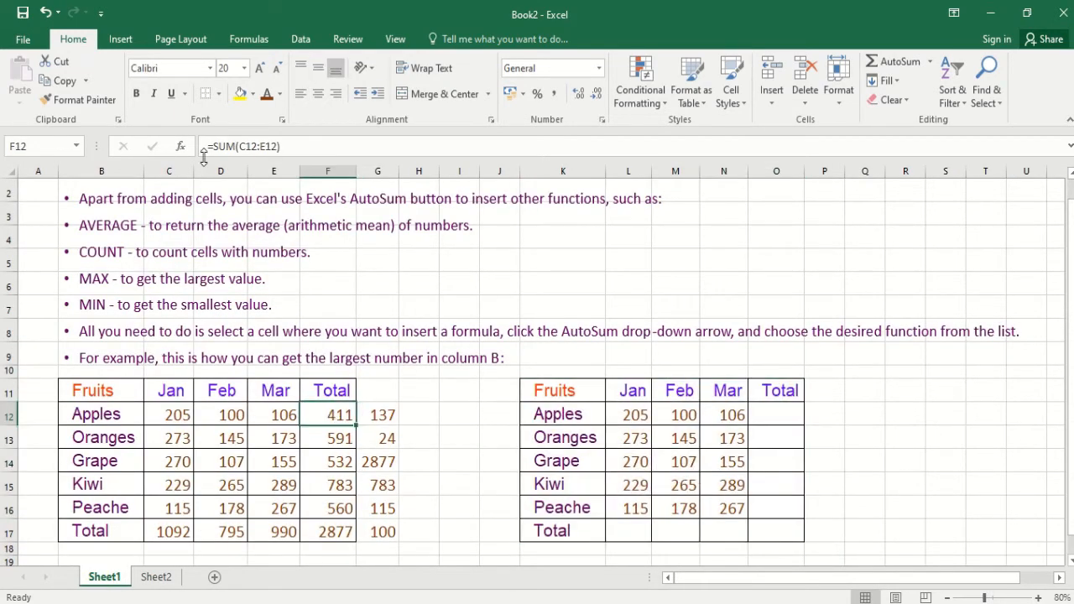
- Inspect the AVERAGE, COUNT, MAX and MIN formulas beside the first table in G12:G17 on Sheet1
left_click(382, 414)
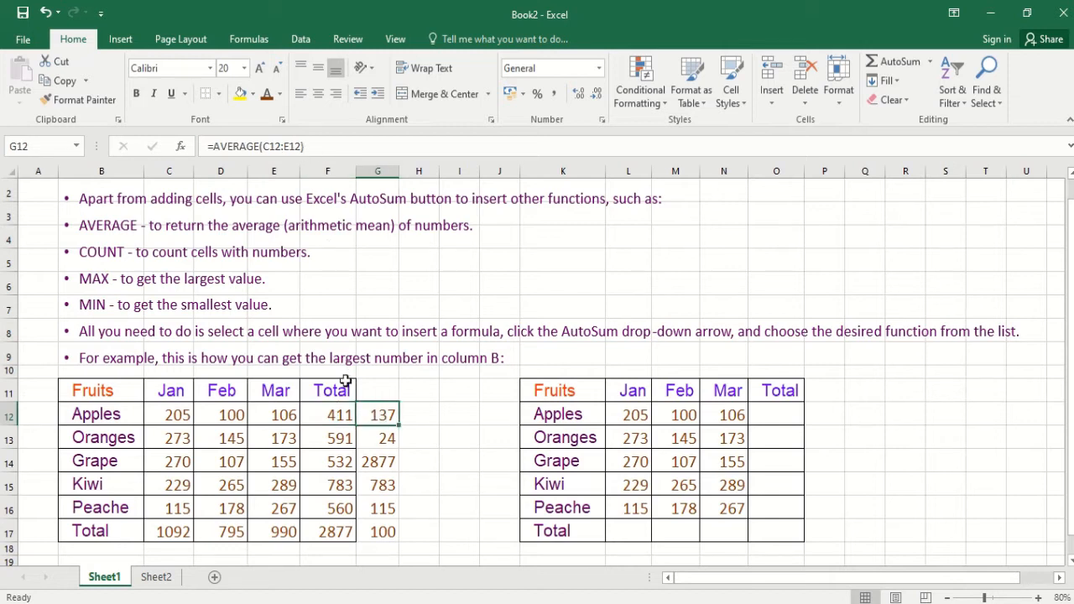
left_click(393, 438)
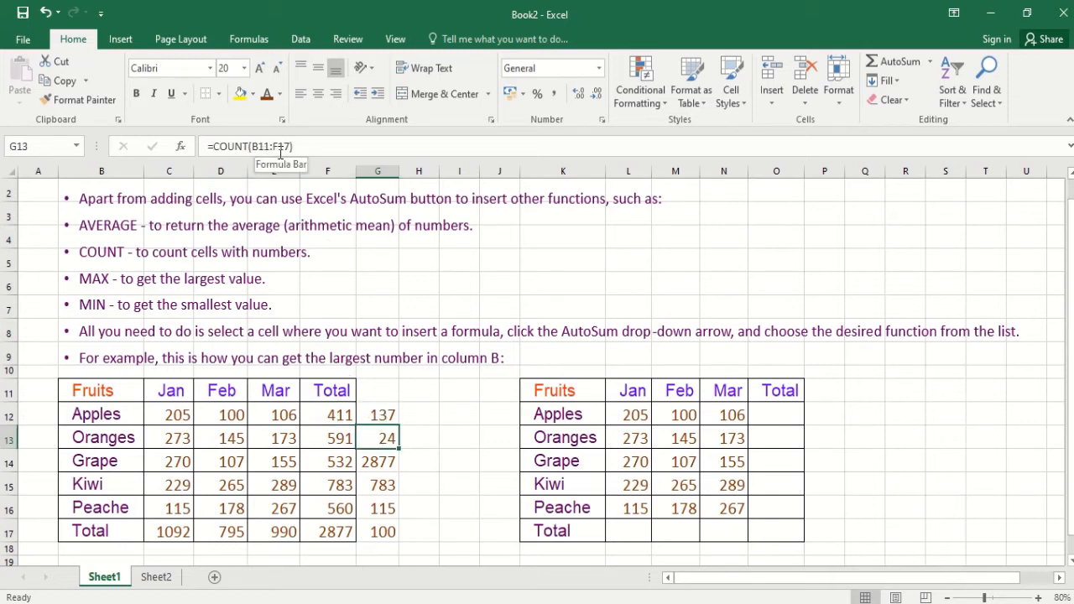
left_click(375, 462)
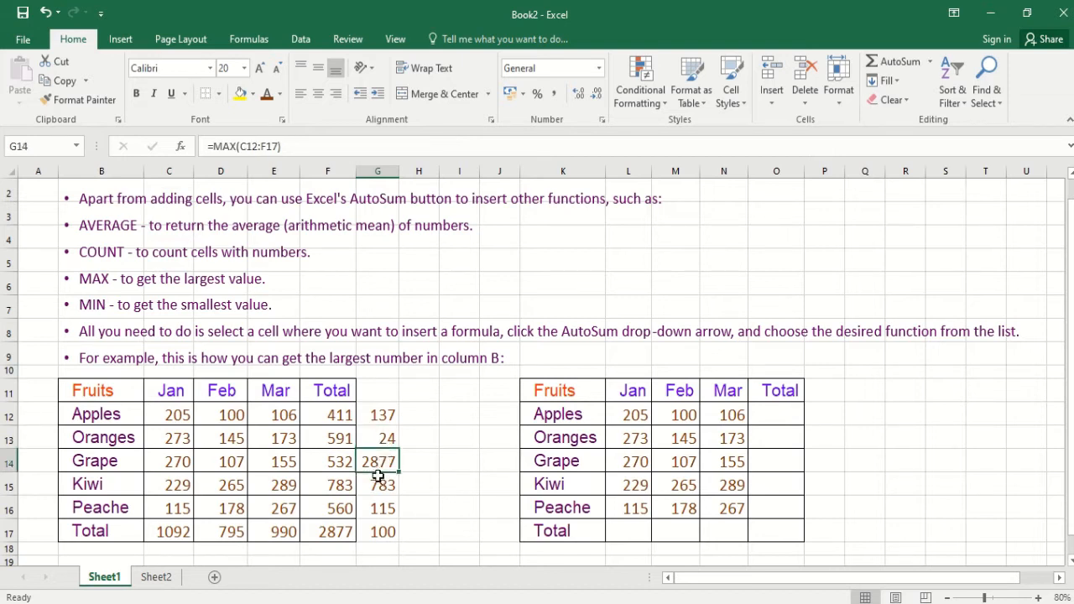
left_click(378, 484)
left_click(382, 509)
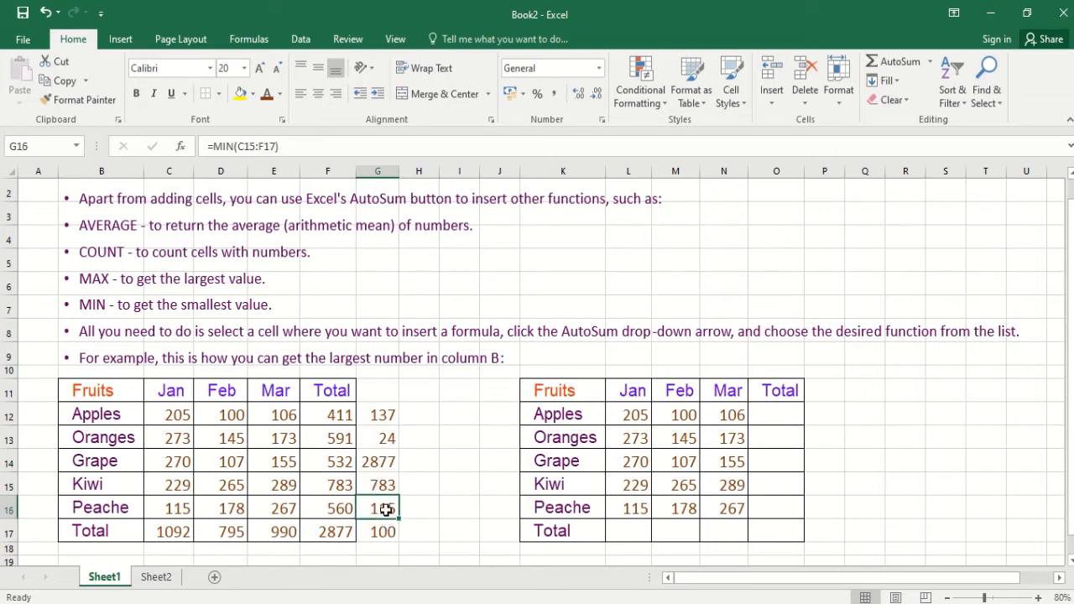
left_click(382, 532)
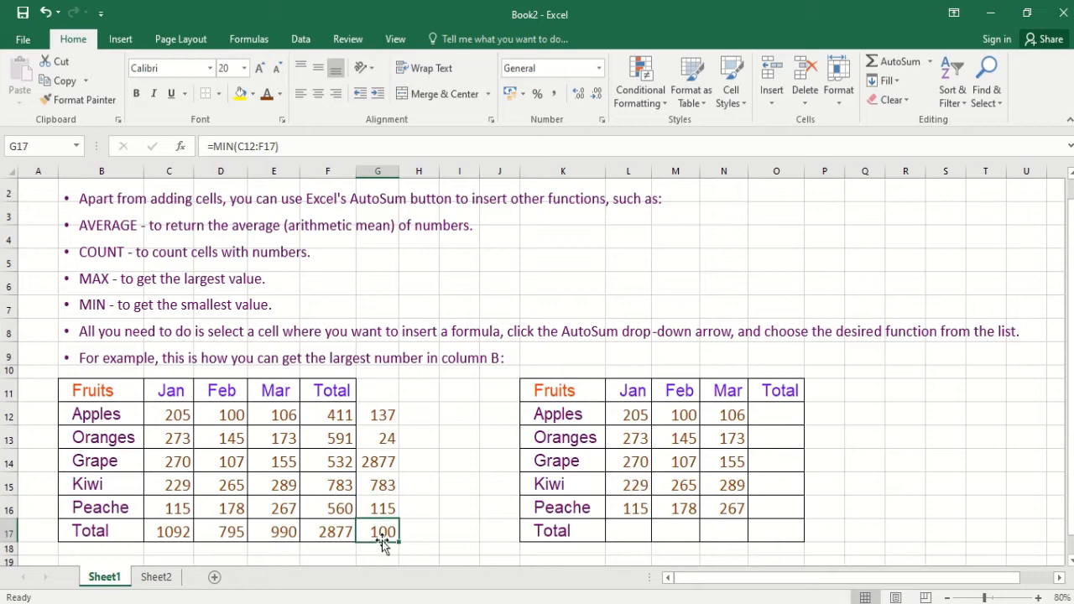
- Switch to Sheet2 and total the Apples row in F6 with the manually written formula =SUM(C6:E6)
left_click(156, 579)
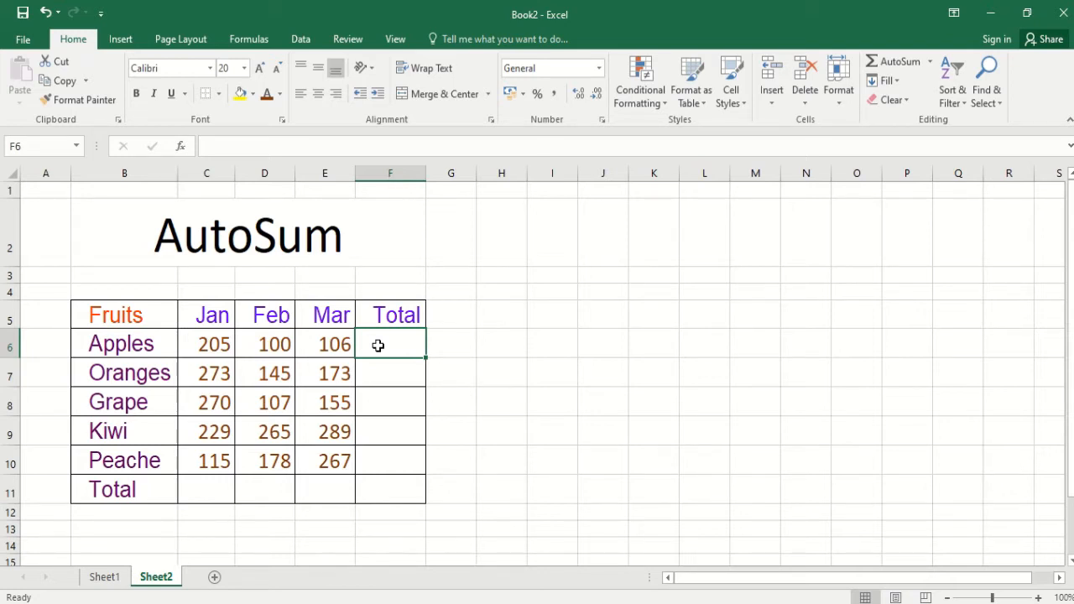
type("=")
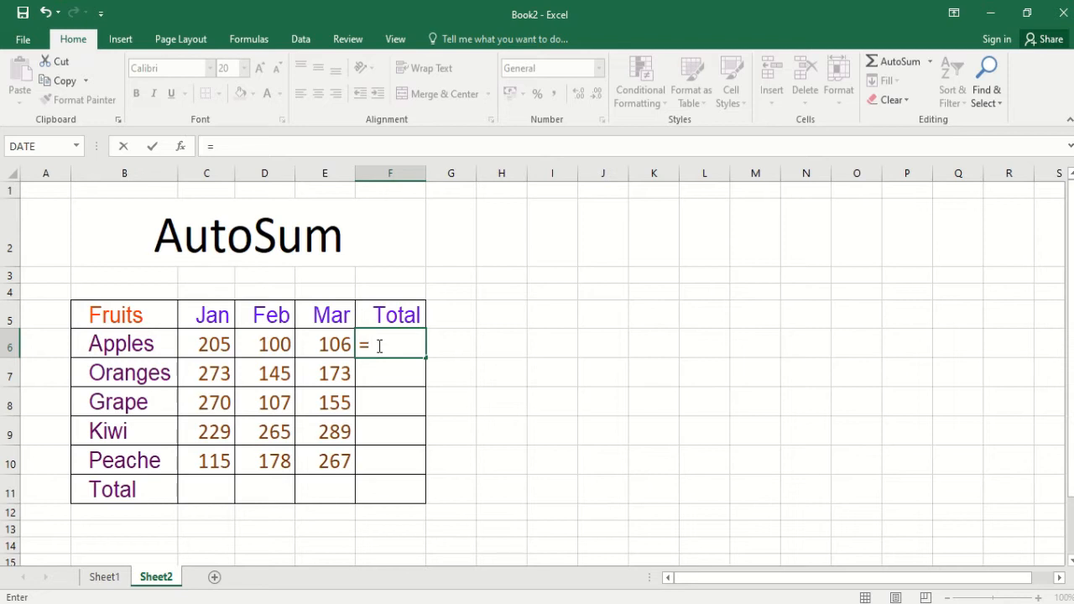
type("su")
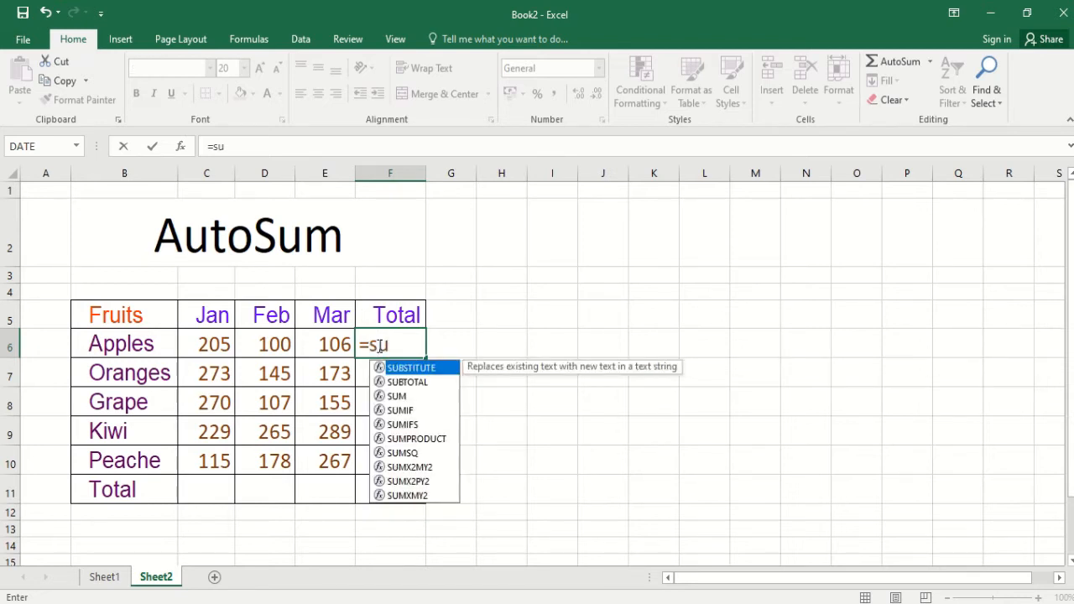
type("m")
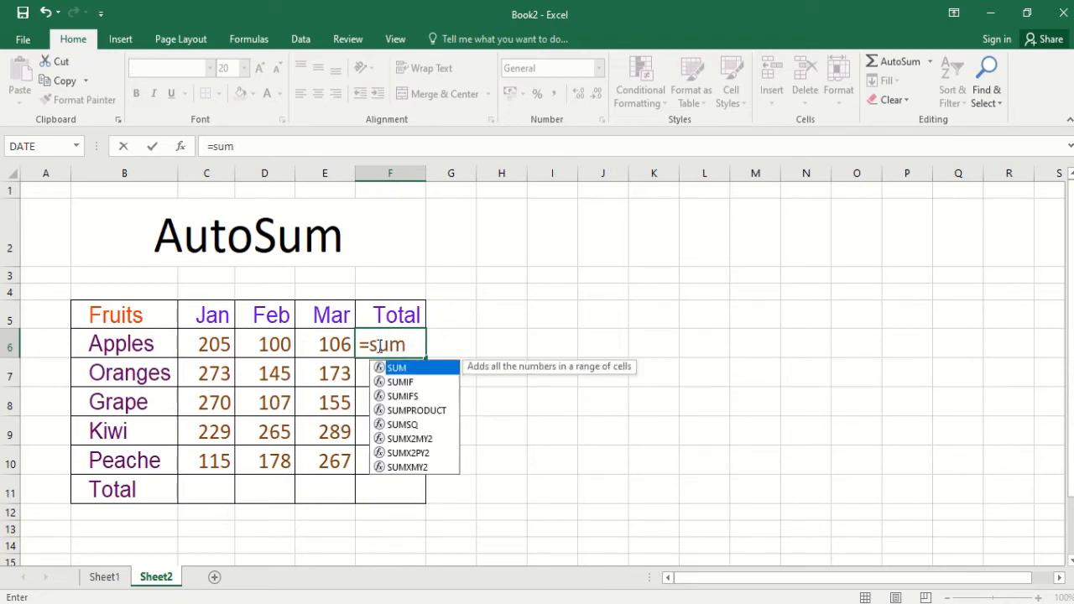
type("(")
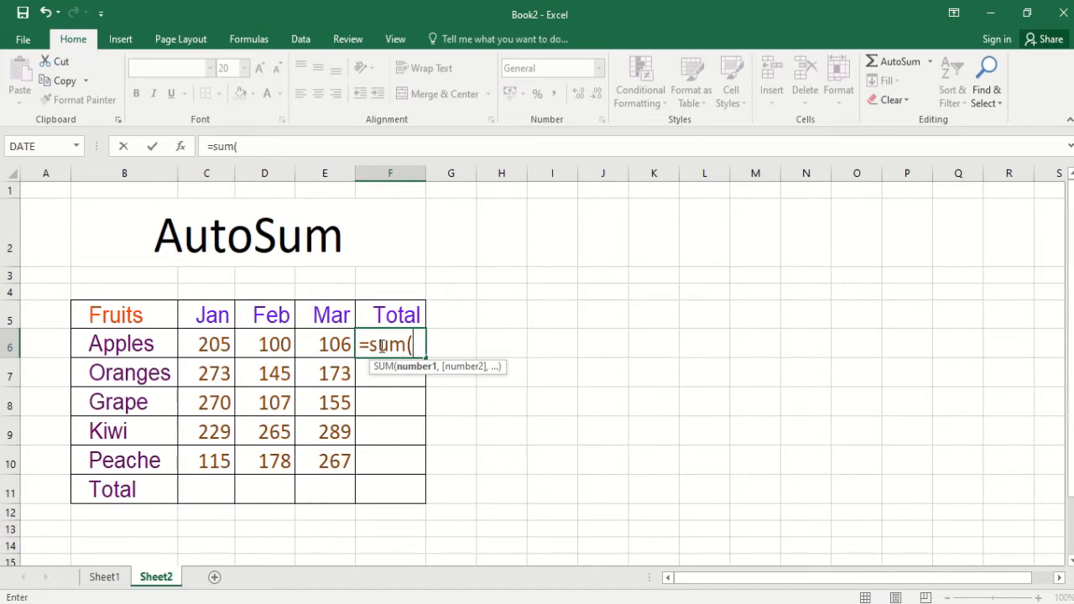
type("c6:")
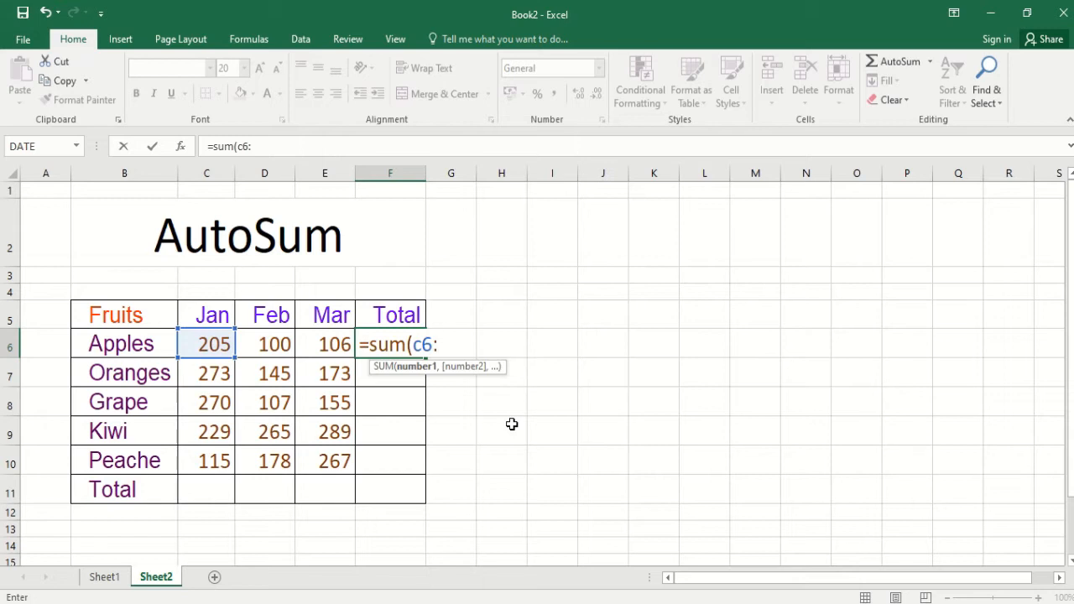
type("e")
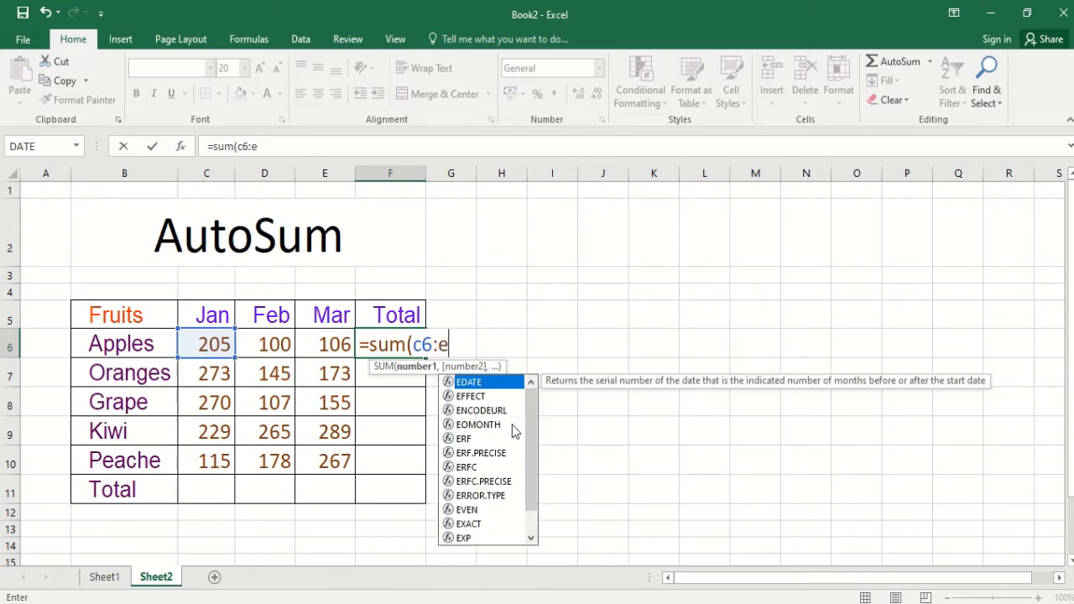
type("6")
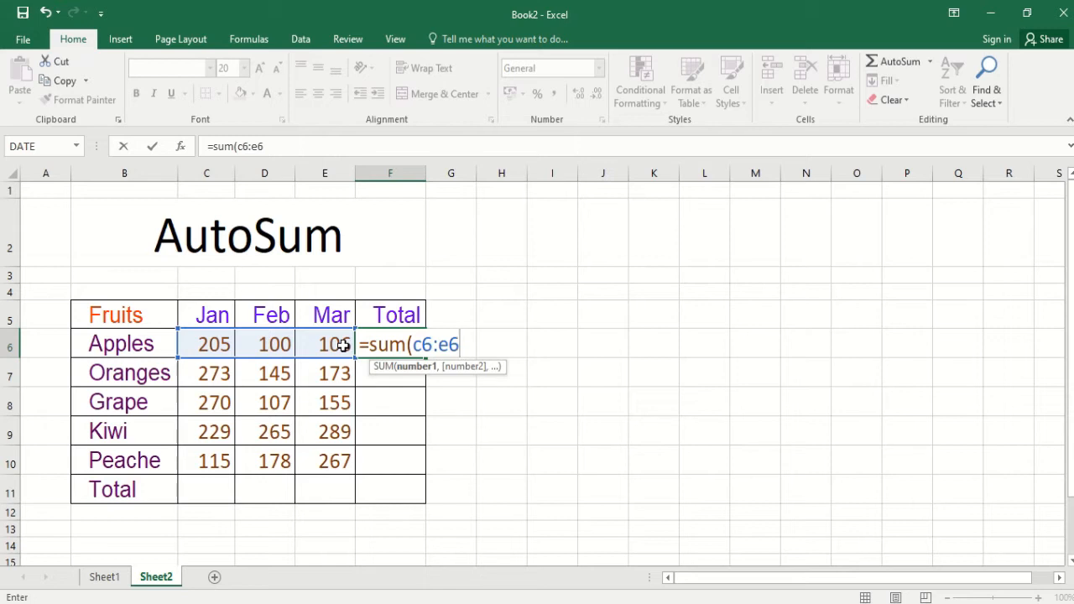
type(")")
key("Return")
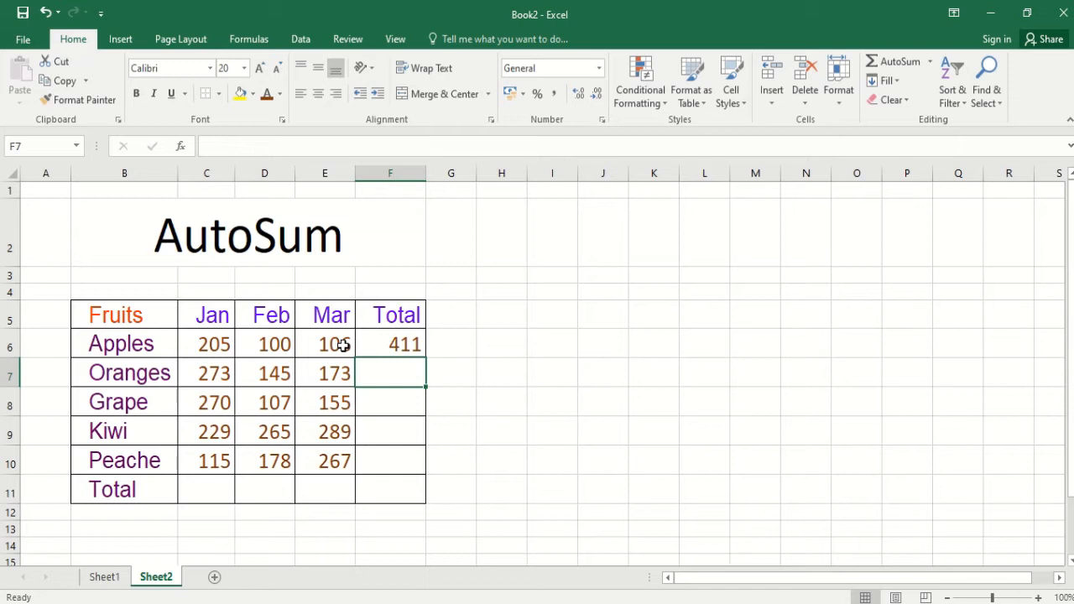
- Total the Oranges row in F7 by writing the formula =SUM(C7+D7+E7)
type("=")
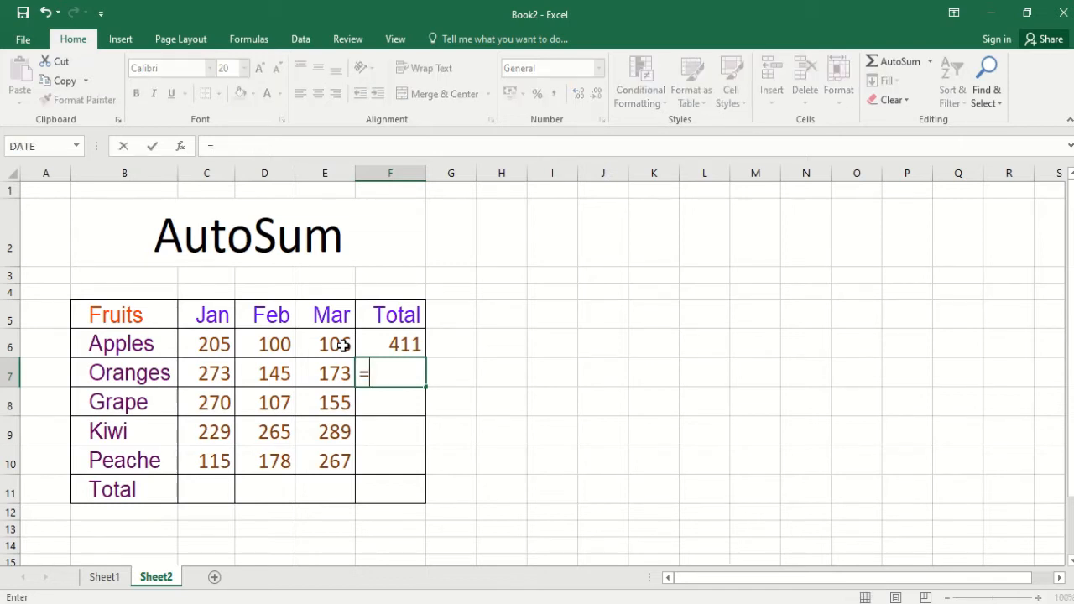
type("sum")
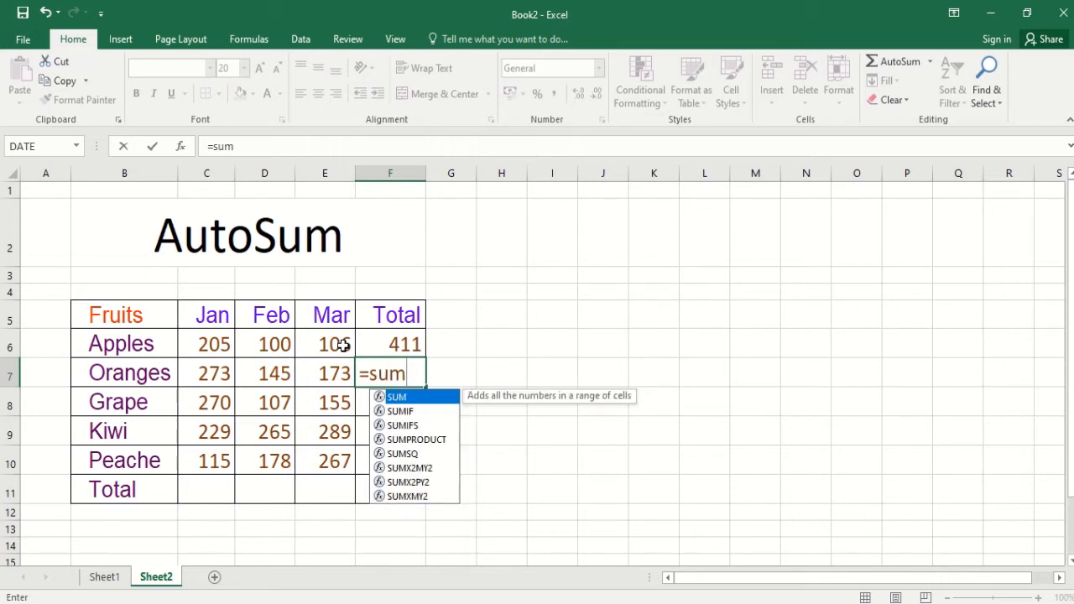
type("(")
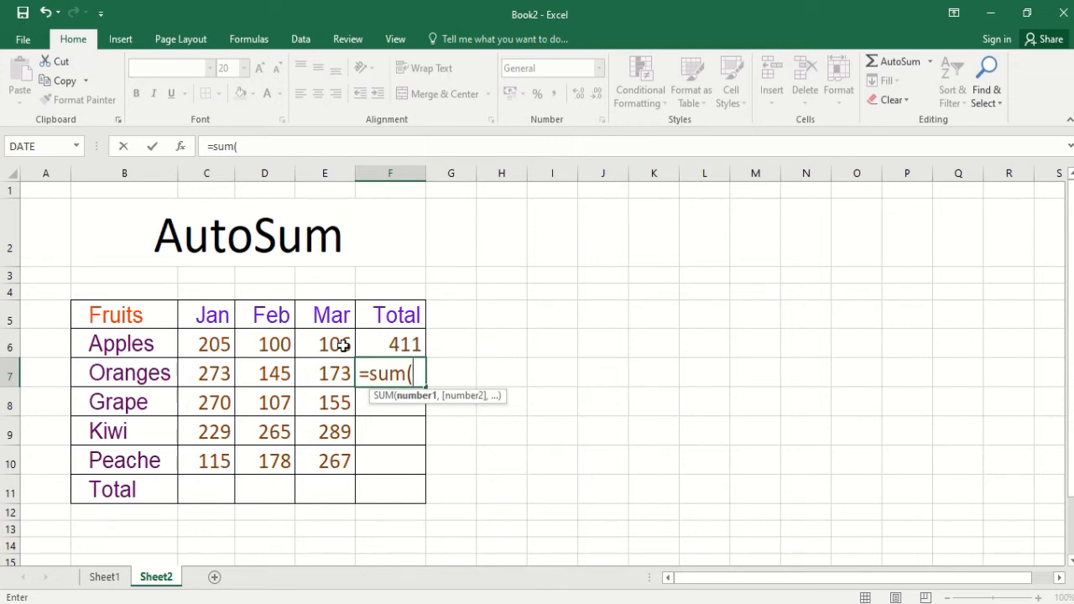
type("c7")
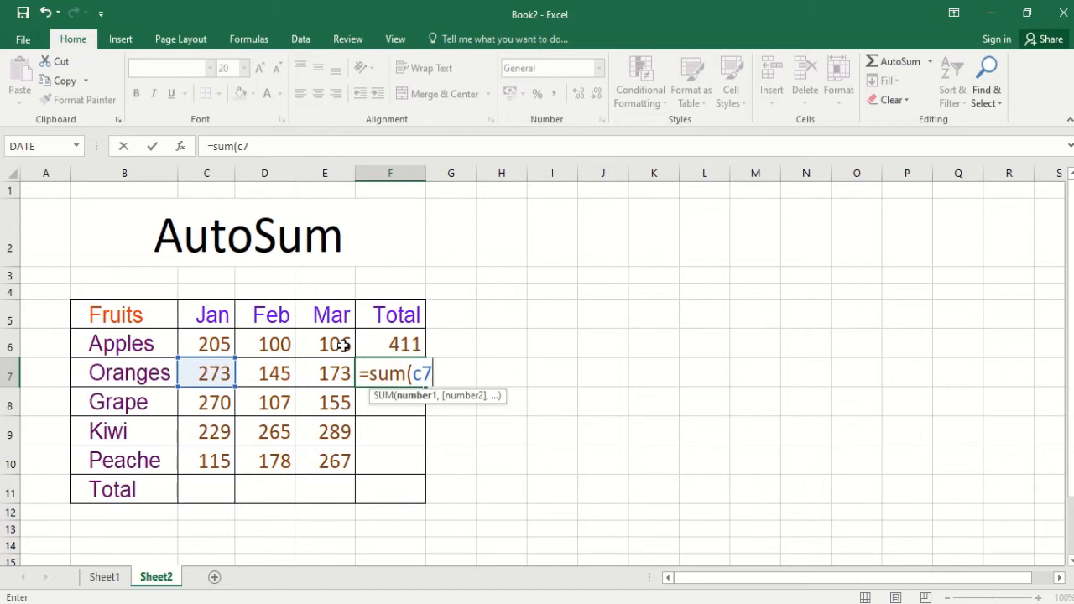
type("+")
type("d7")
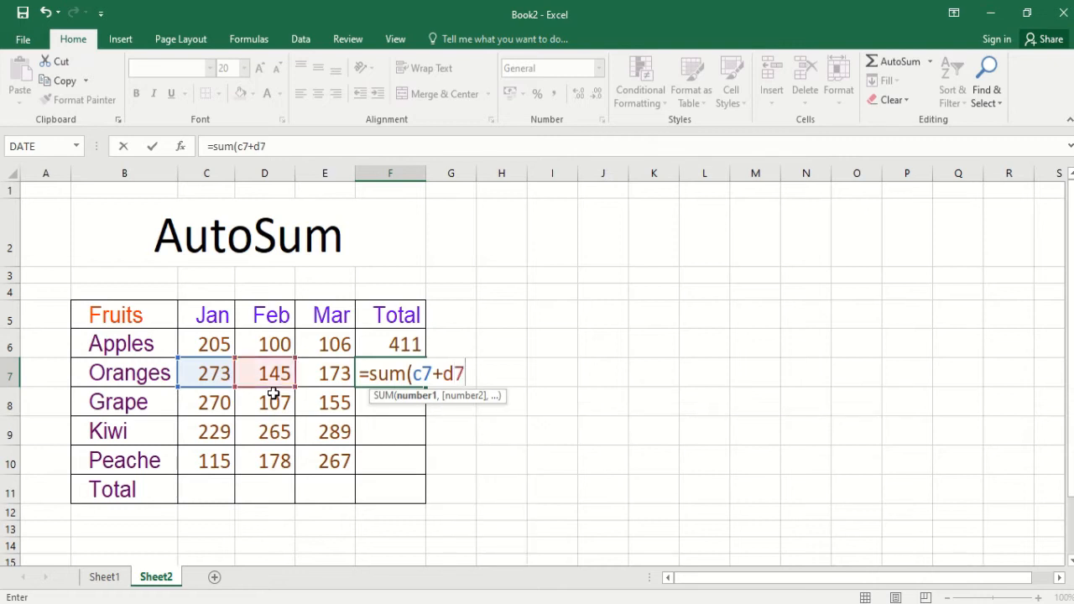
type("+e7")
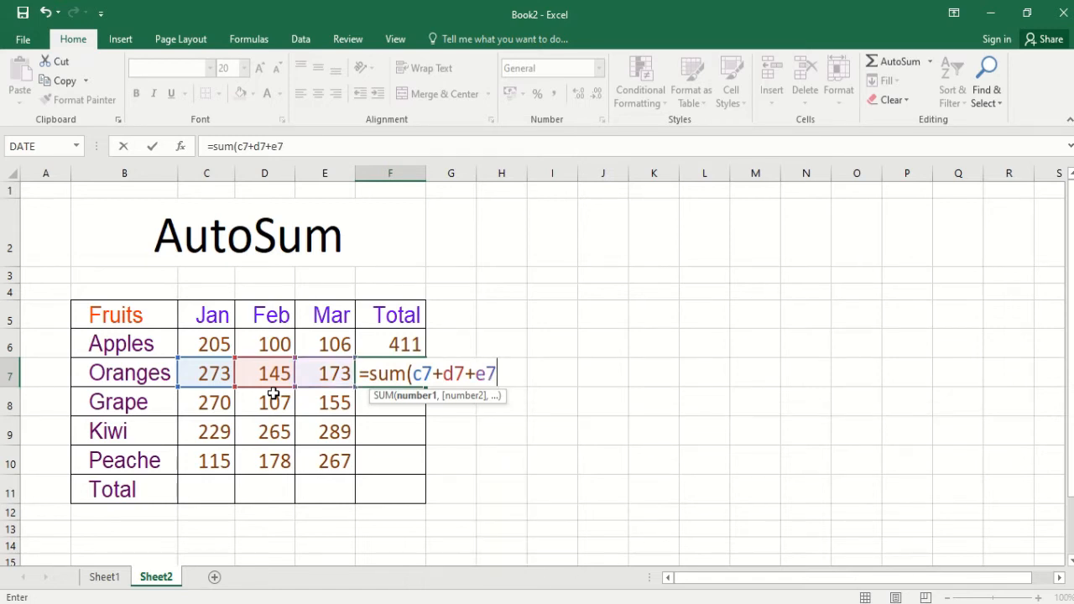
type(")")
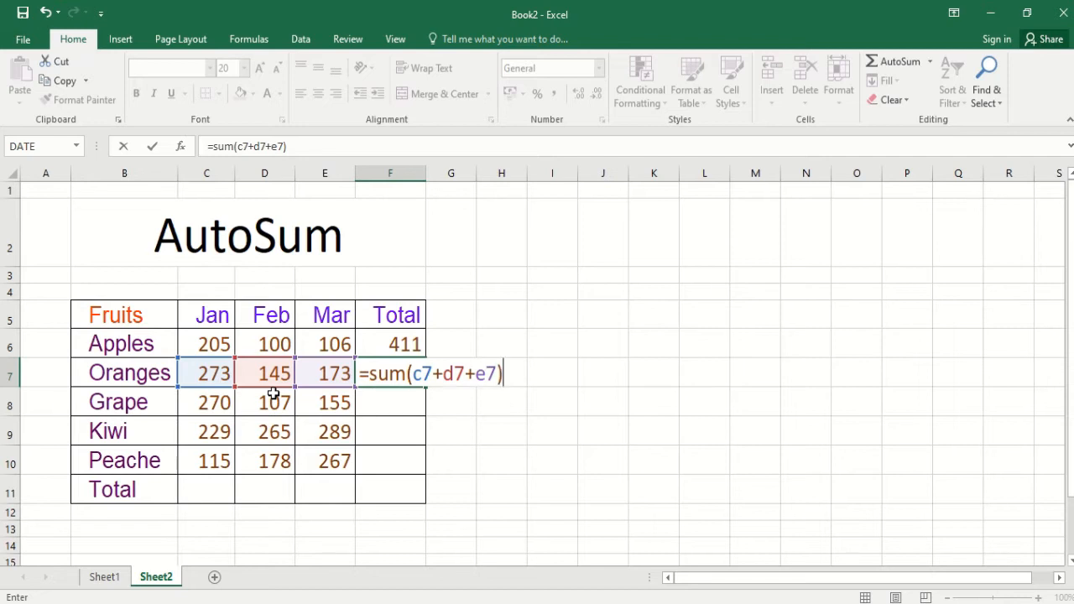
key("Return")
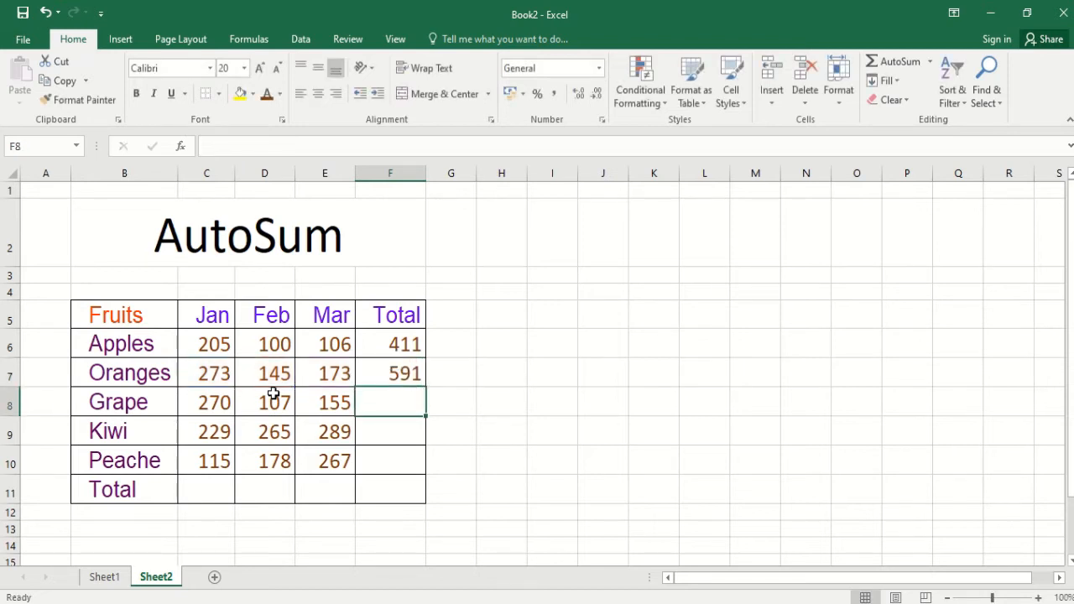
- Compare the Oranges total formula in F7 with F13 on Sheet1 and with the Apples total formula in F6
left_click(387, 371)
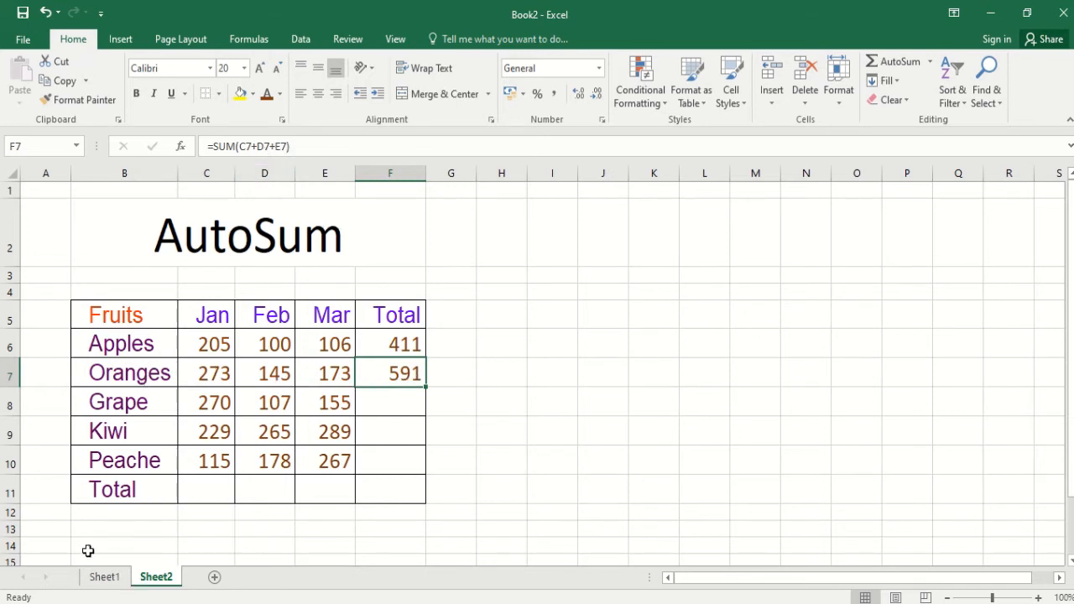
left_click(104, 576)
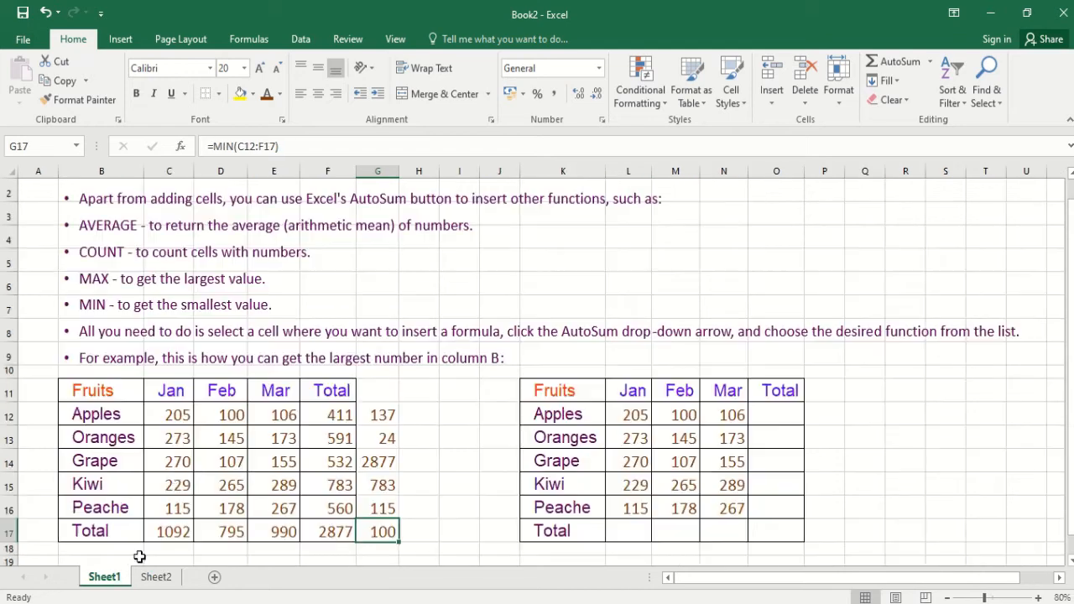
left_click(334, 437)
left_click(156, 577)
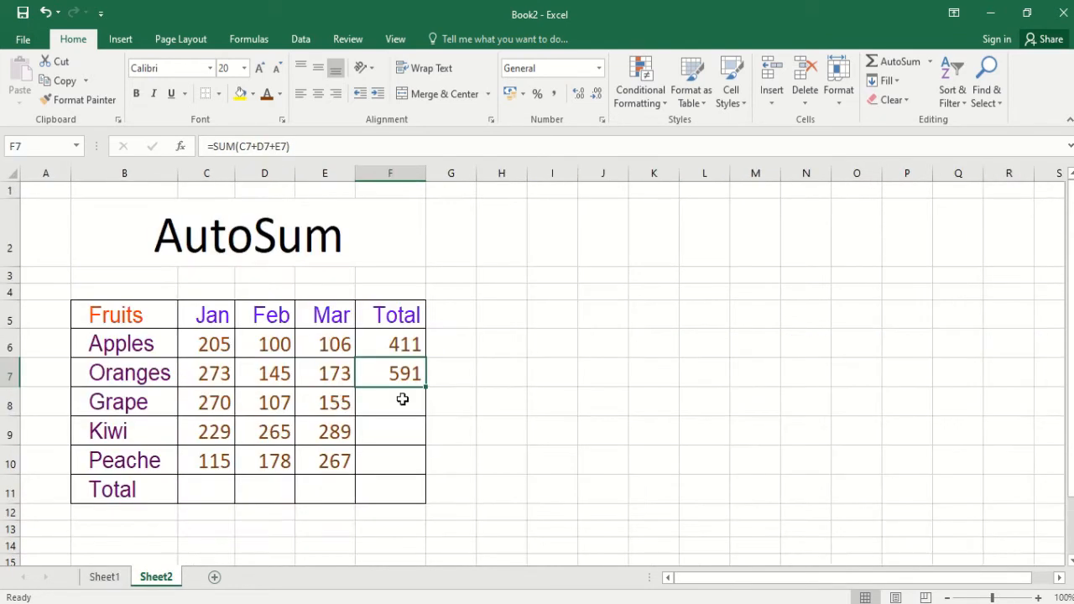
left_click(394, 344)
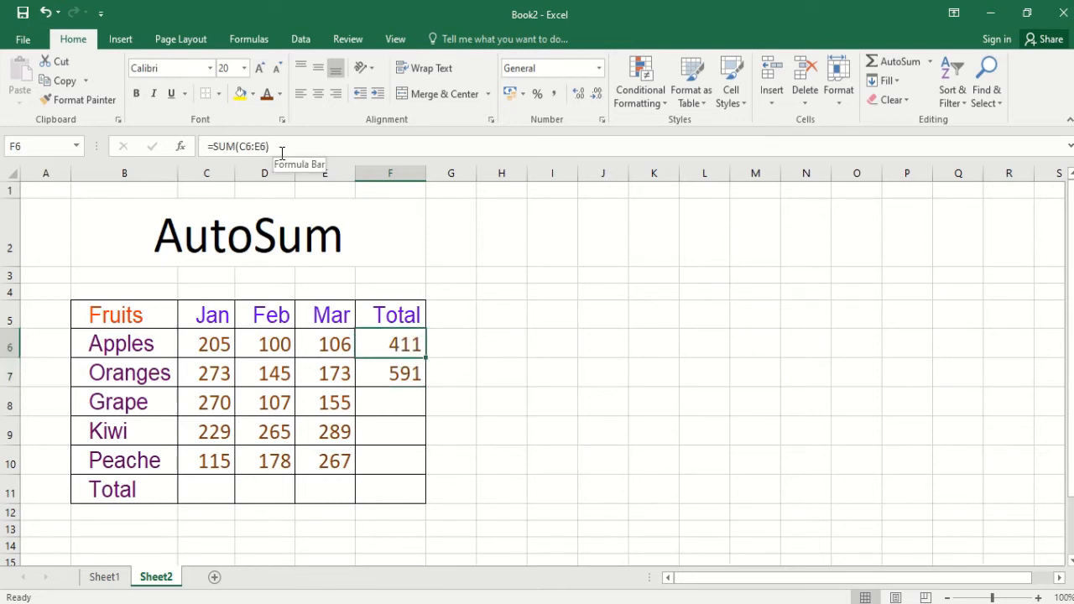
left_click(389, 409)
left_click(410, 370)
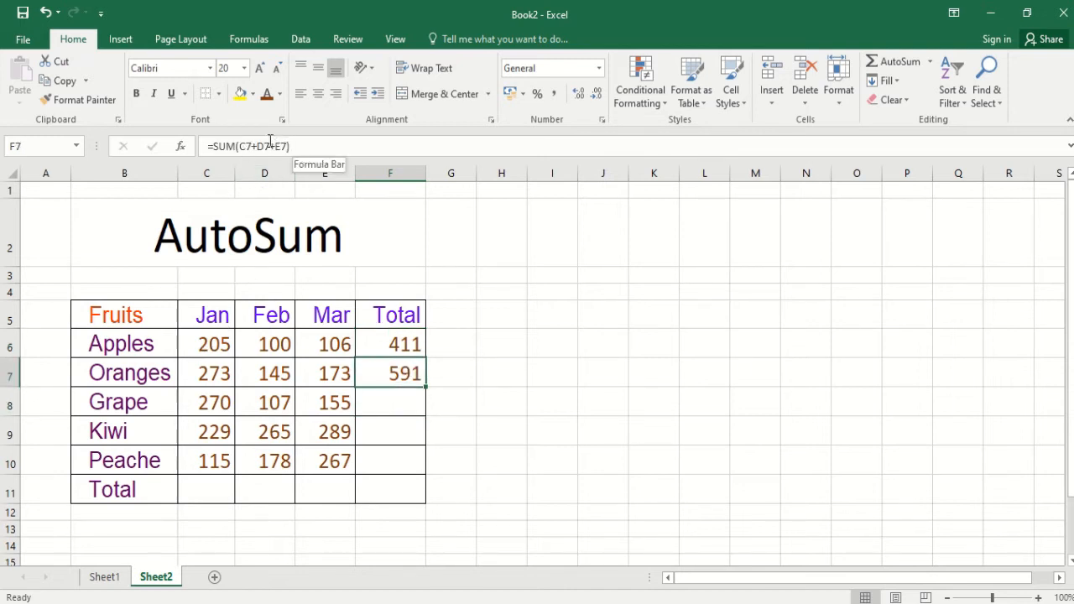
left_click(392, 403)
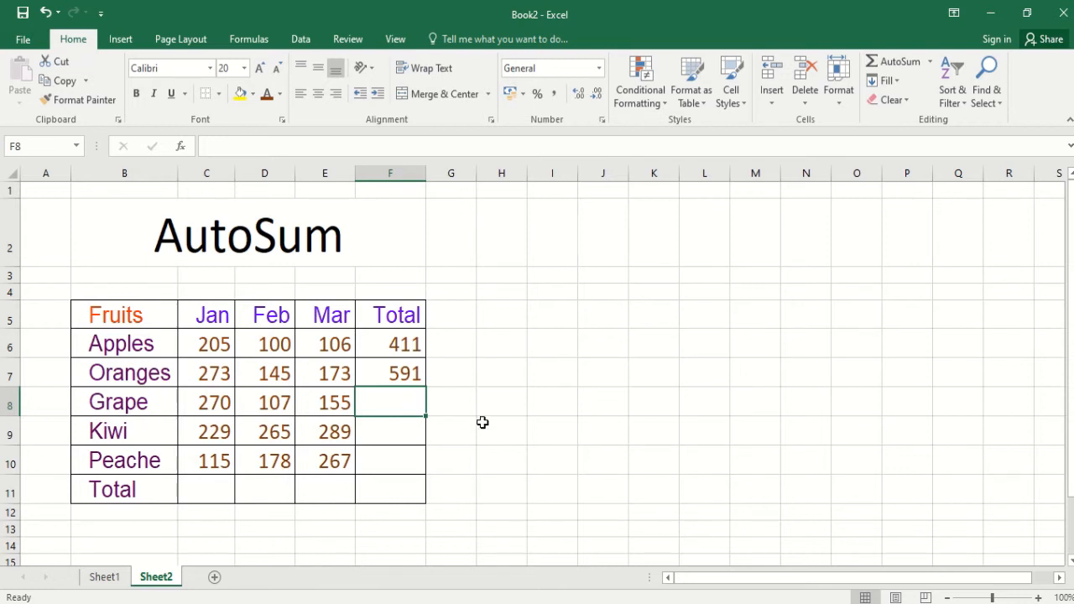
left_click(401, 491)
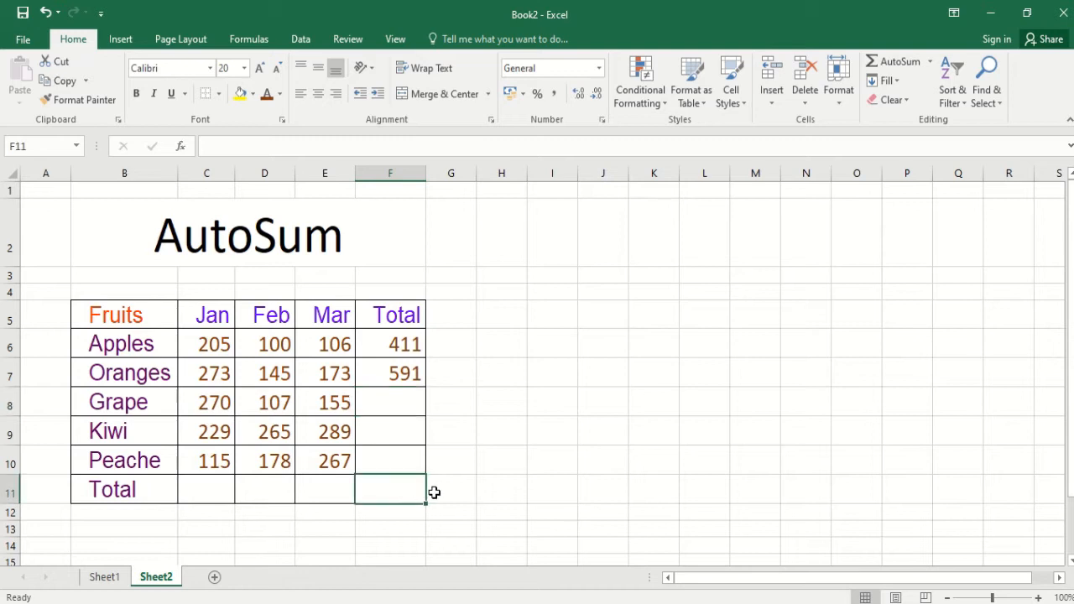
- Write the formula =SUM(C6+D7+E8+D9+C10) in I10 to add non-adjacent cells from the fruit table
left_click(516, 457)
left_click(575, 460)
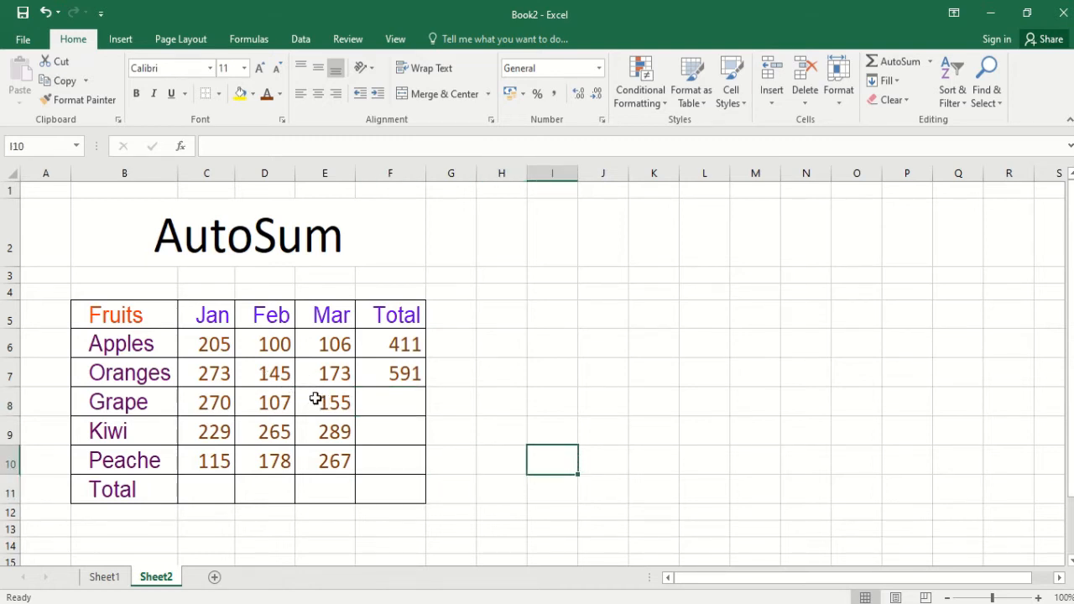
type("=")
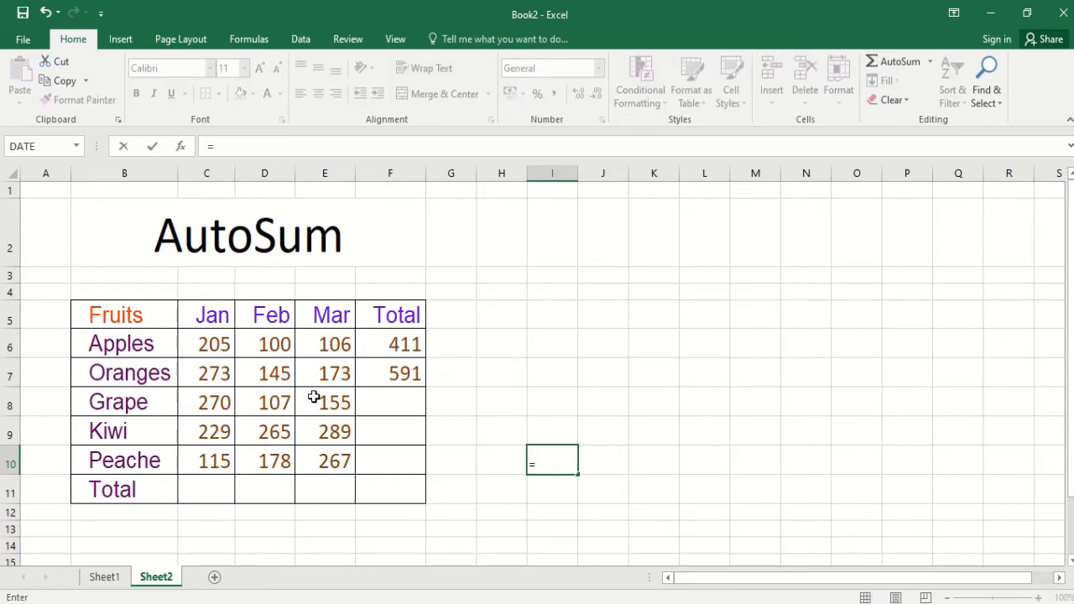
type("s")
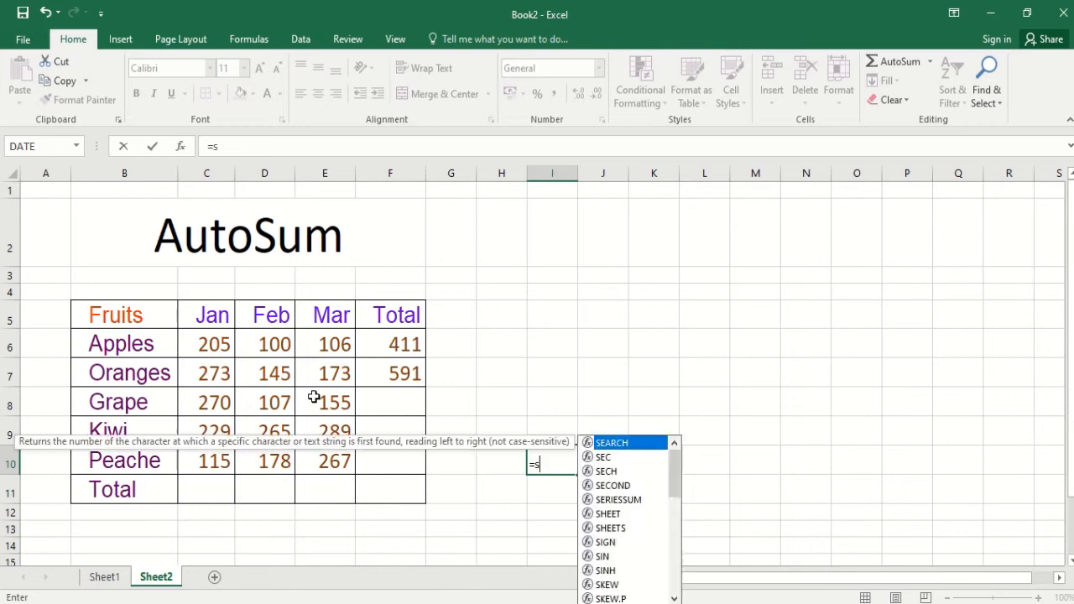
type("um")
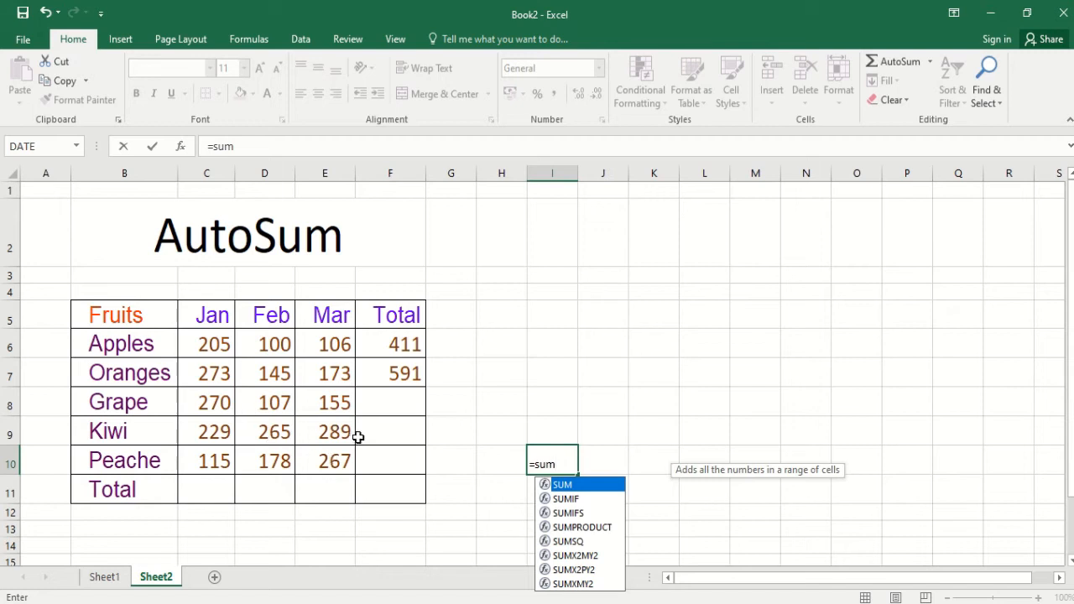
type("(")
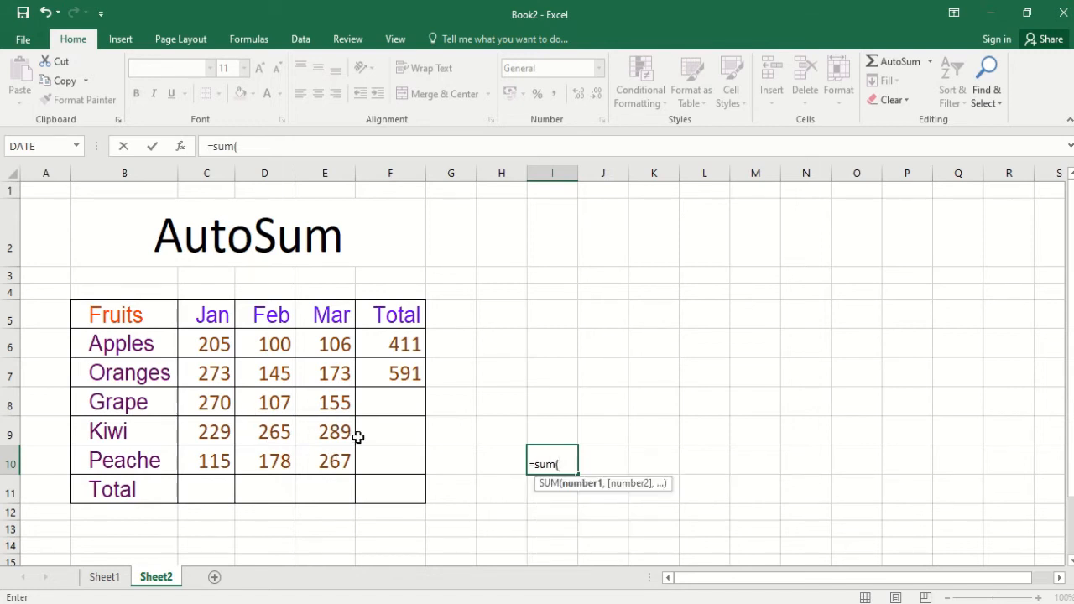
type("c6")
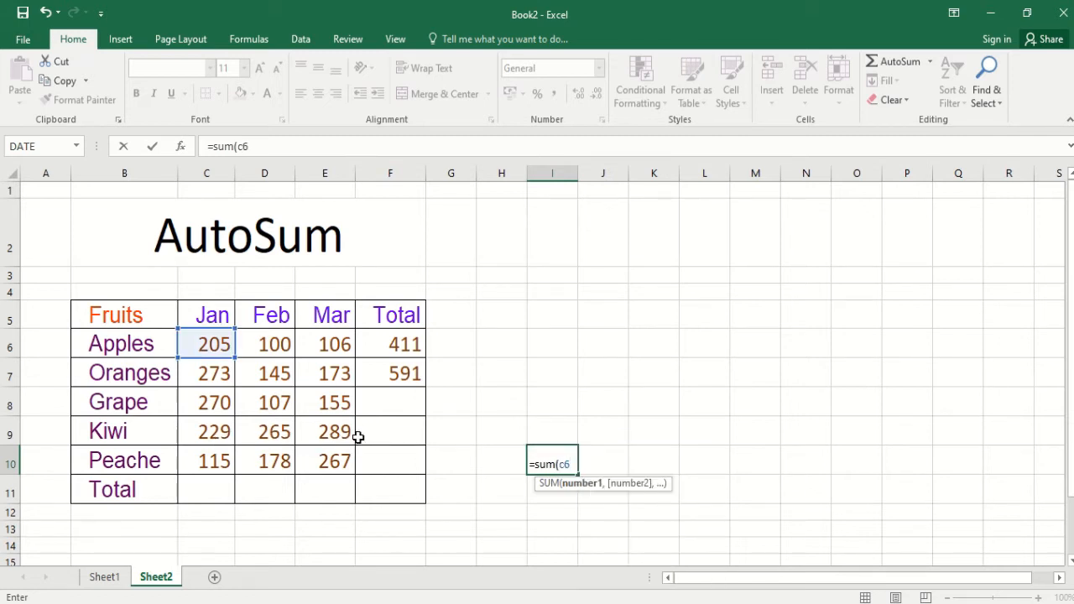
type("+d")
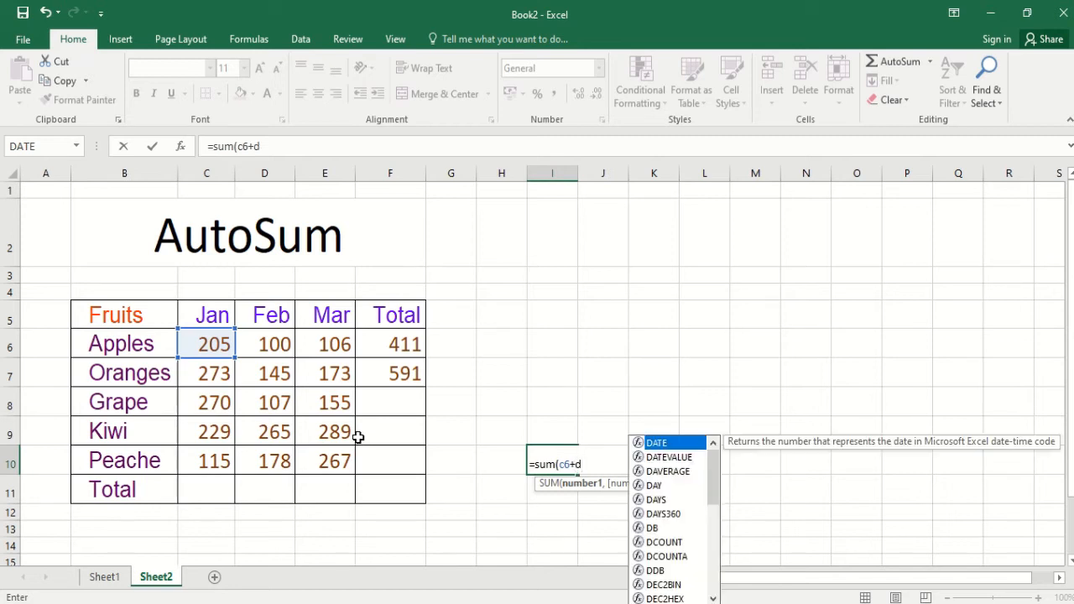
type("7")
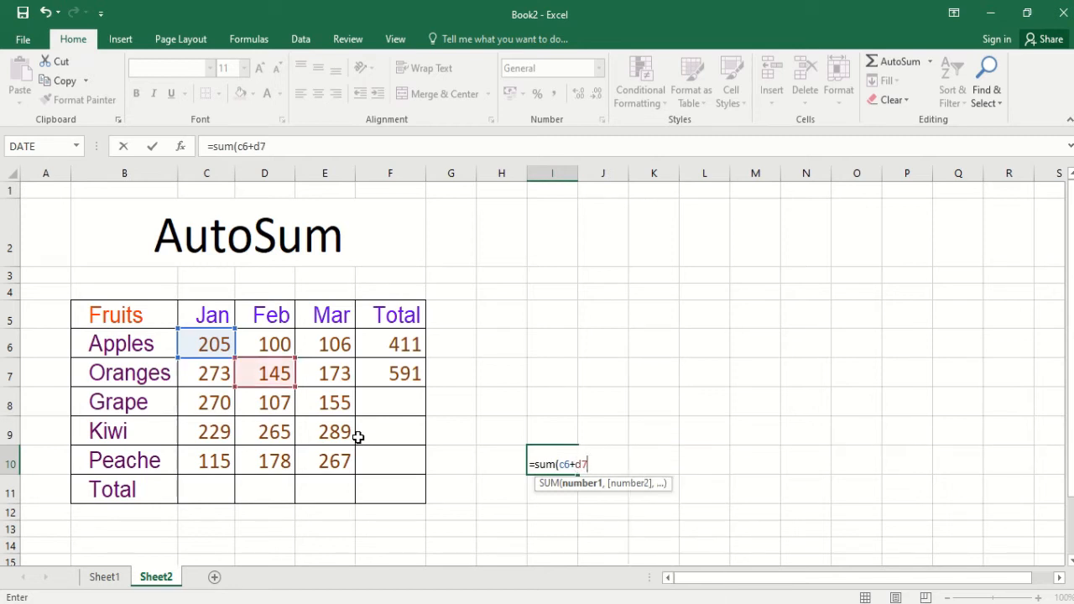
type("+")
type("e8+")
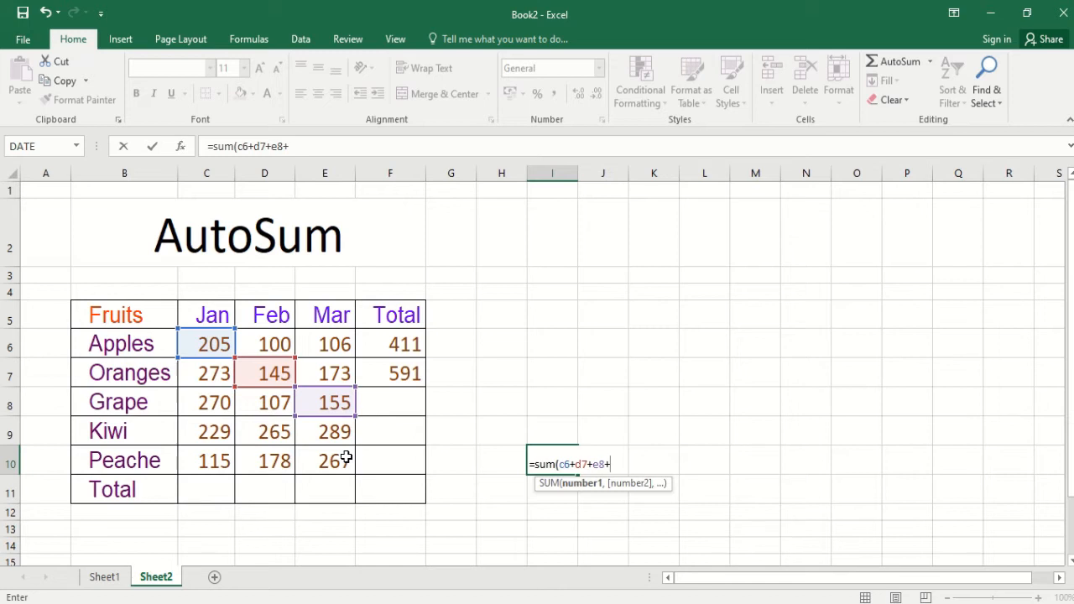
type("d9")
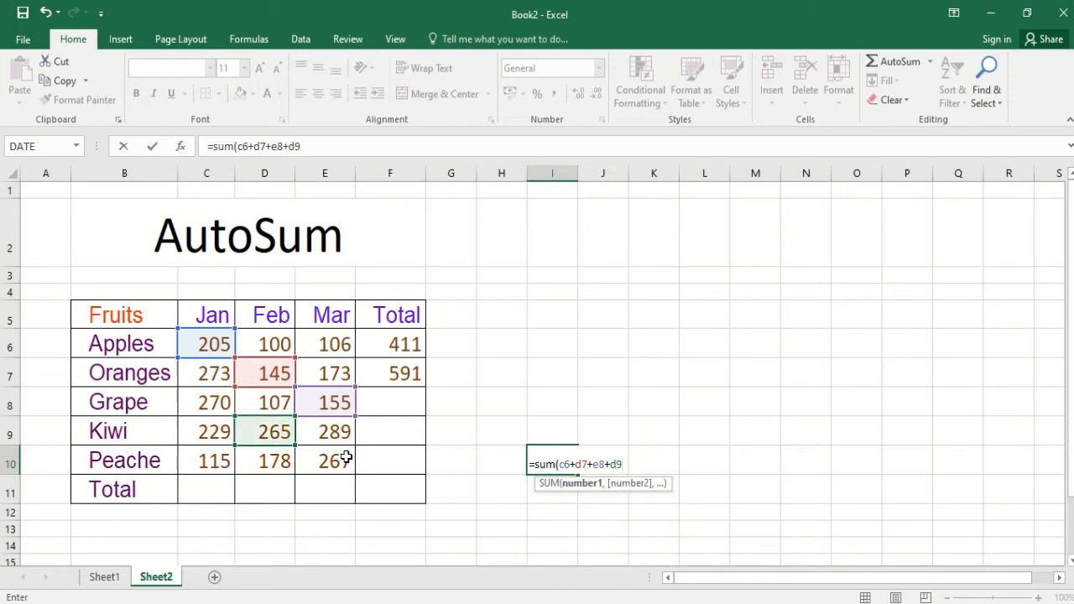
type("+")
type("c10")
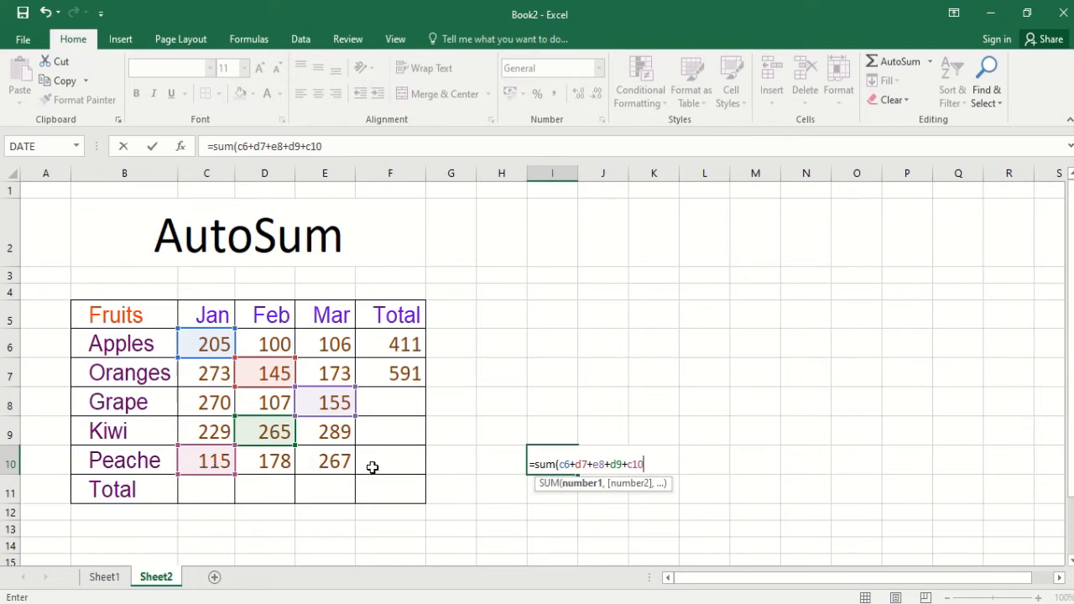
type(")")
key("Return")
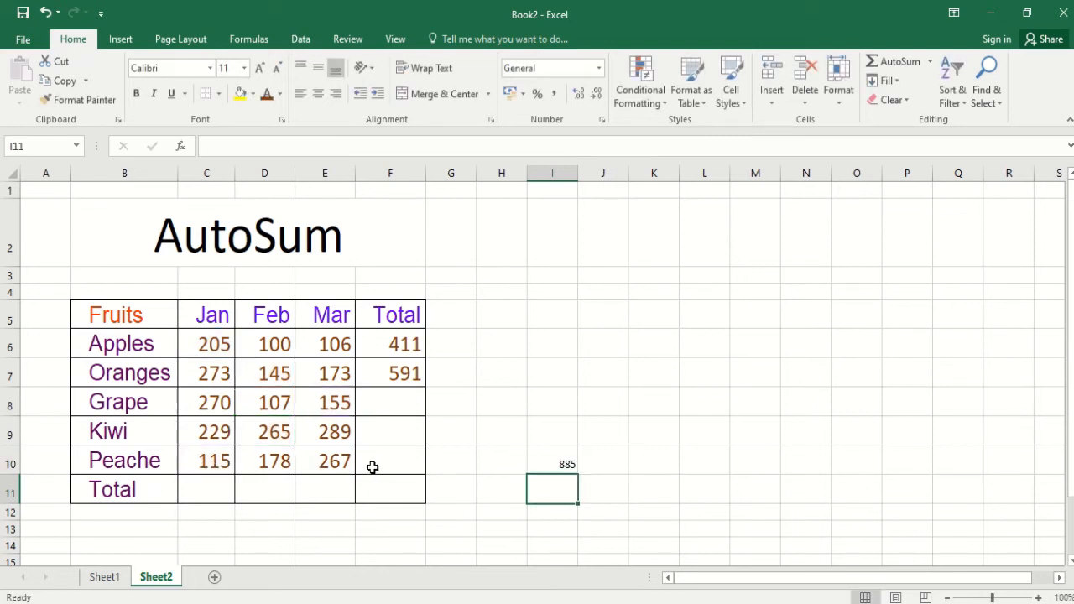
left_click(545, 462)
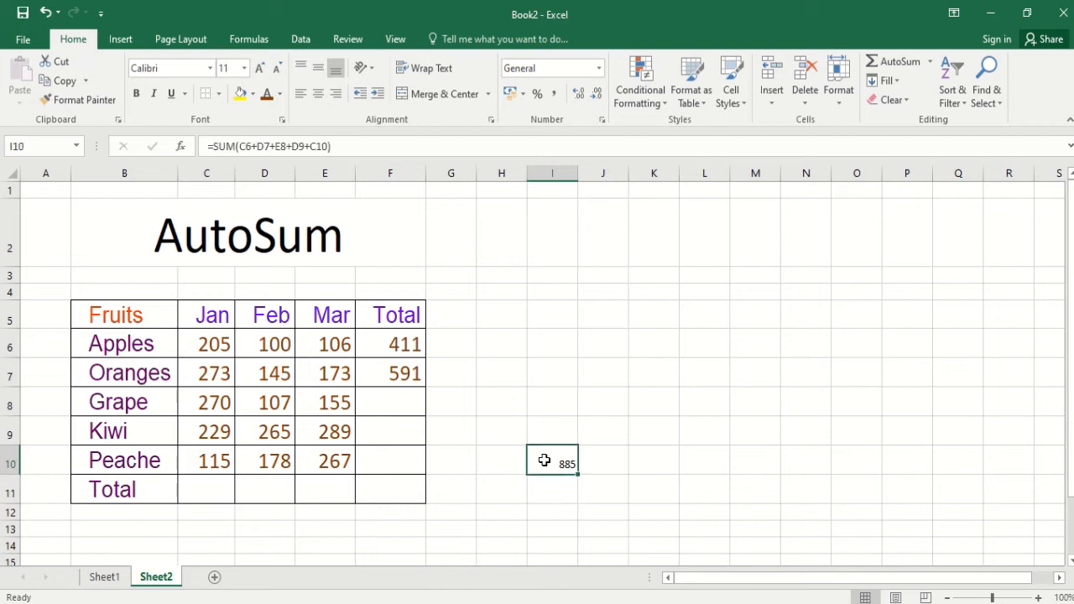
- Copy the cell formatting of the Oranges total in F7 to I10 and on to the empty cell I7
left_click(408, 374)
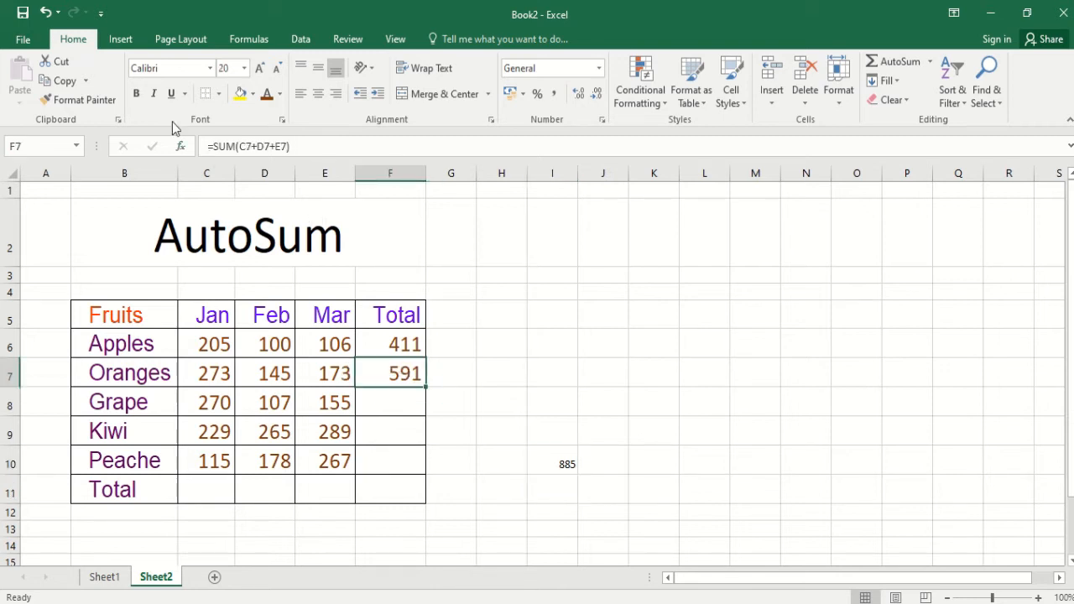
left_click(84, 99)
left_click(570, 461)
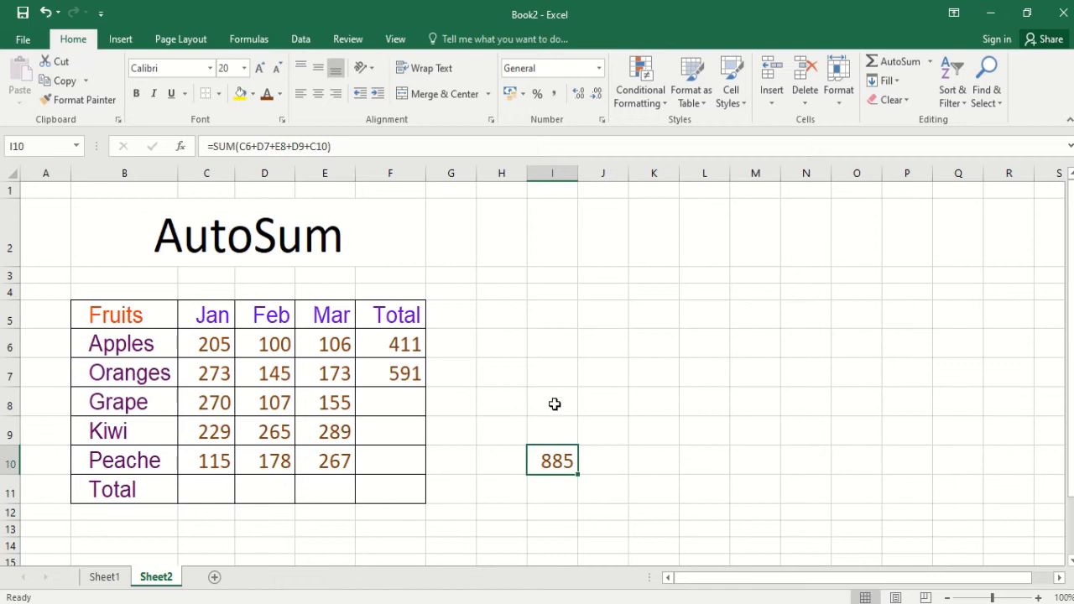
left_click(101, 100)
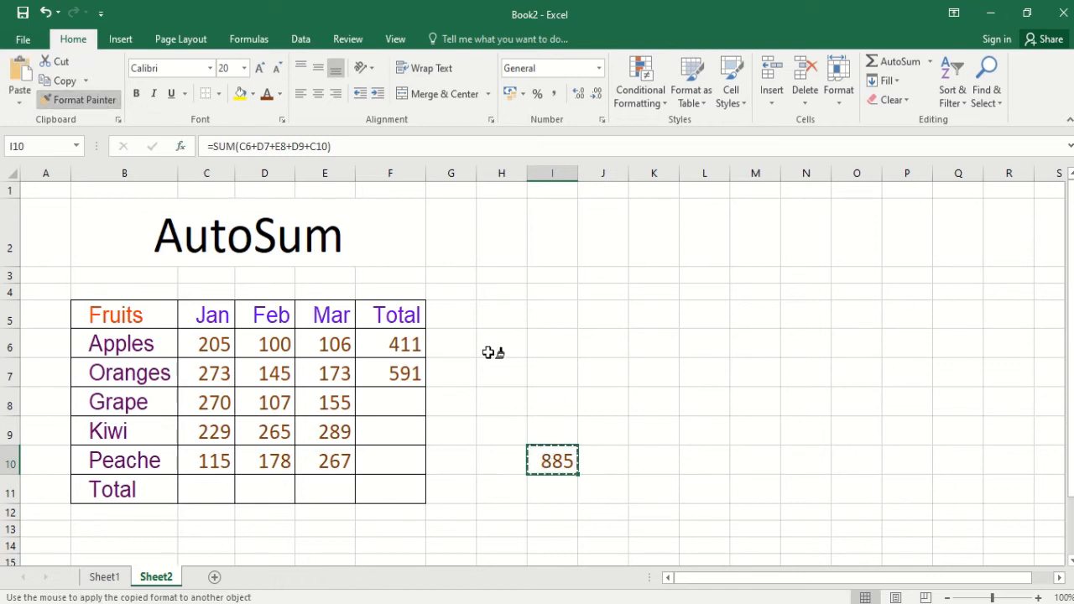
left_click(561, 372)
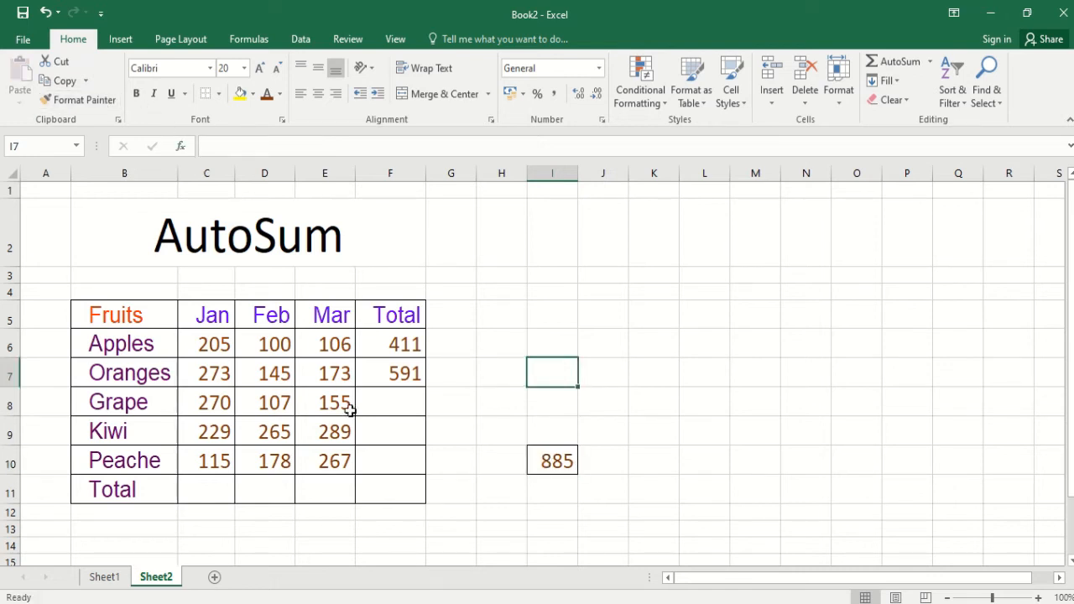
- Insert an AutoSum Sum formula in I7 that totals the March values in E6:E10
left_click(929, 62)
left_click(901, 83)
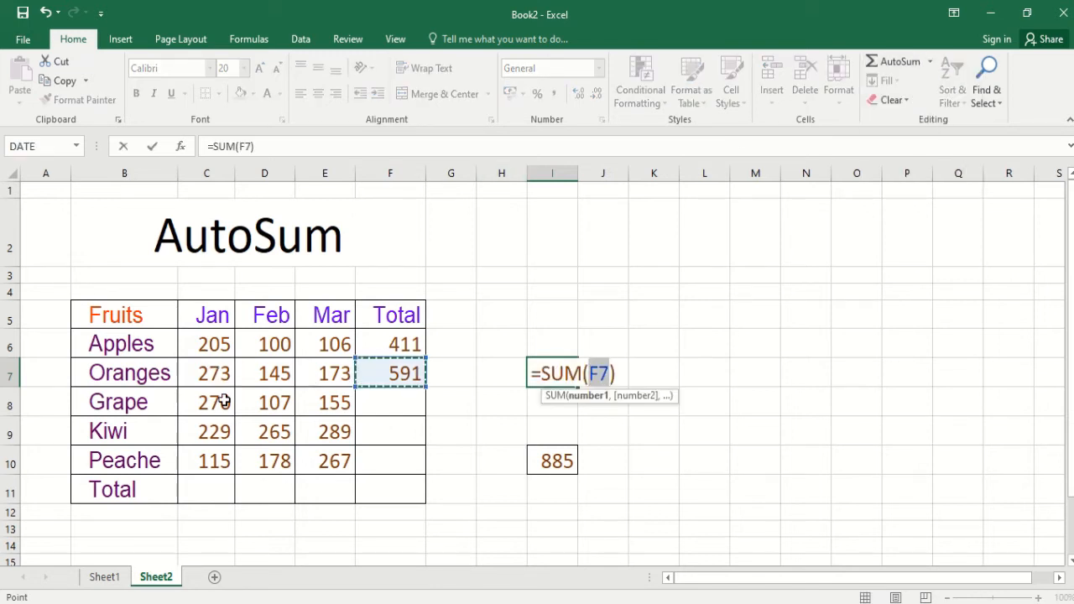
left_click_drag(196, 431, 305, 433)
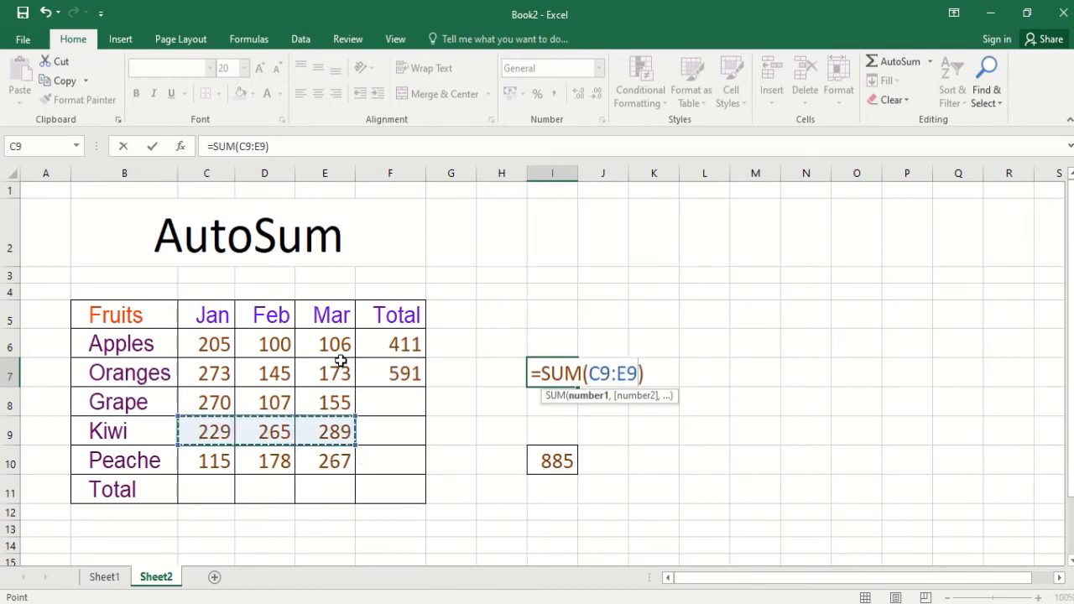
left_click_drag(342, 346, 335, 462)
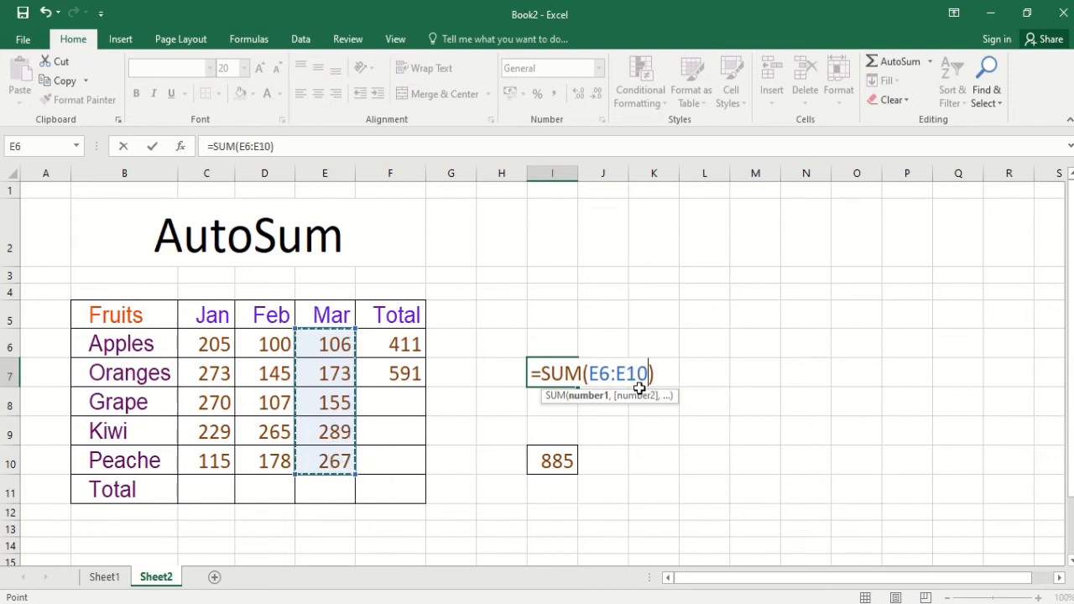
key("Return")
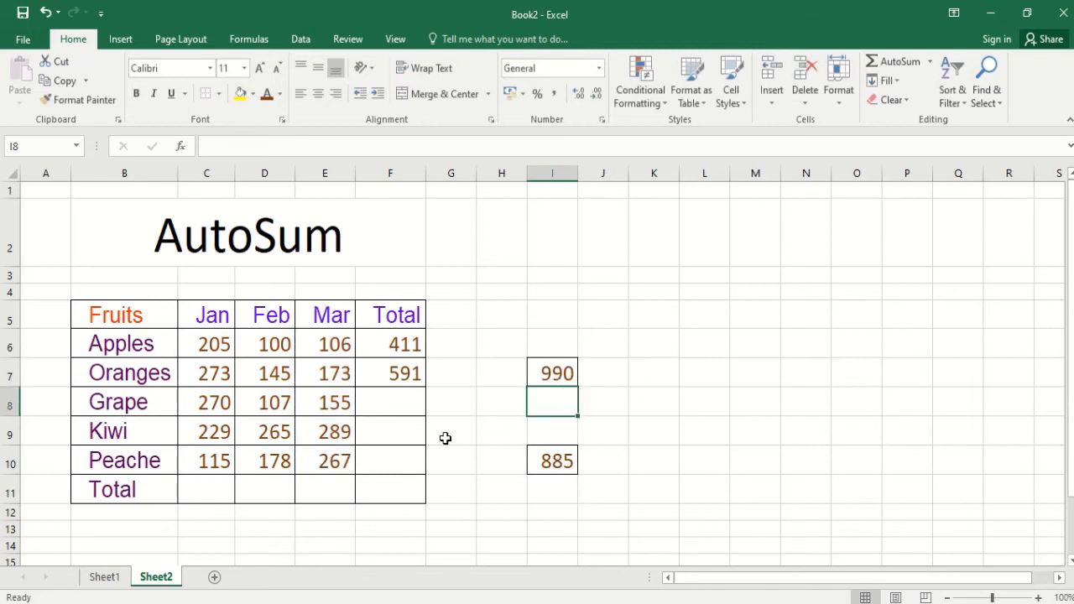
- Check the SUM formula in I7 against the first and last March cells, E6 and E10
left_click(340, 462)
left_click(561, 375)
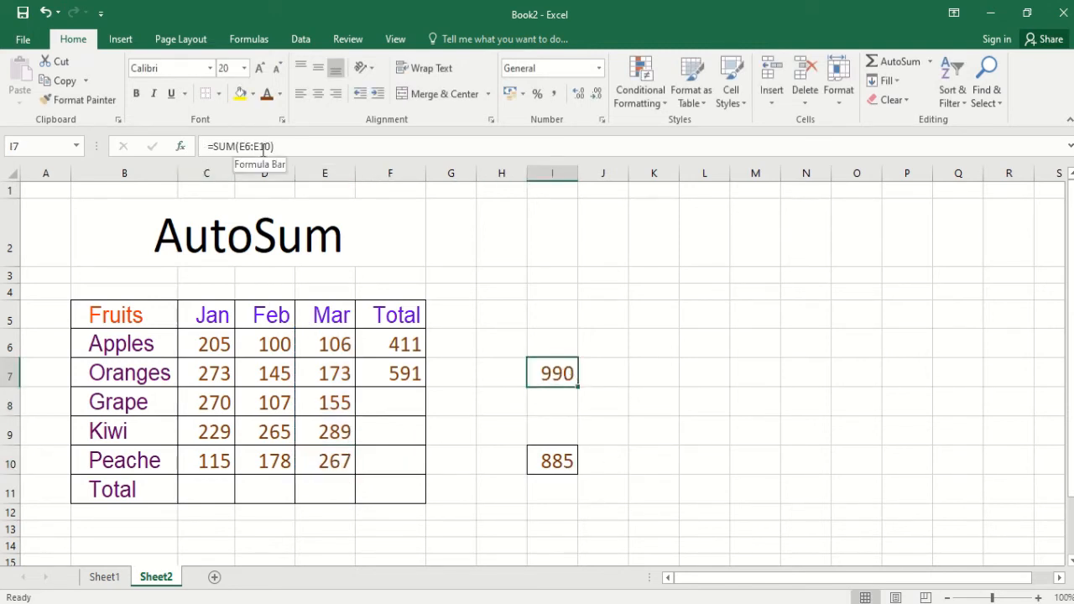
left_click_drag(343, 344, 324, 461)
left_click(322, 344)
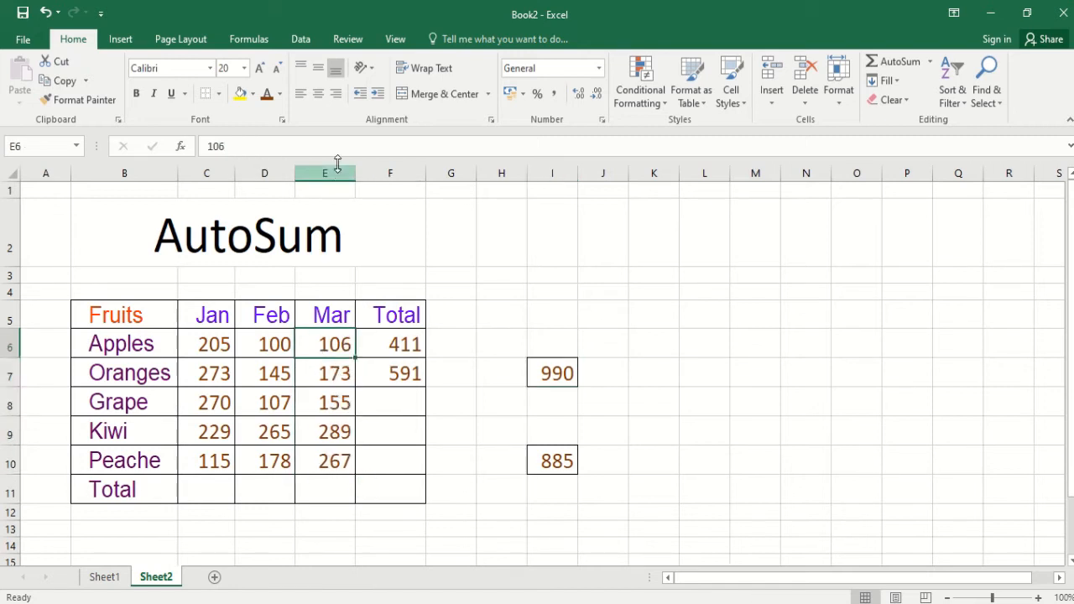
left_click(337, 456)
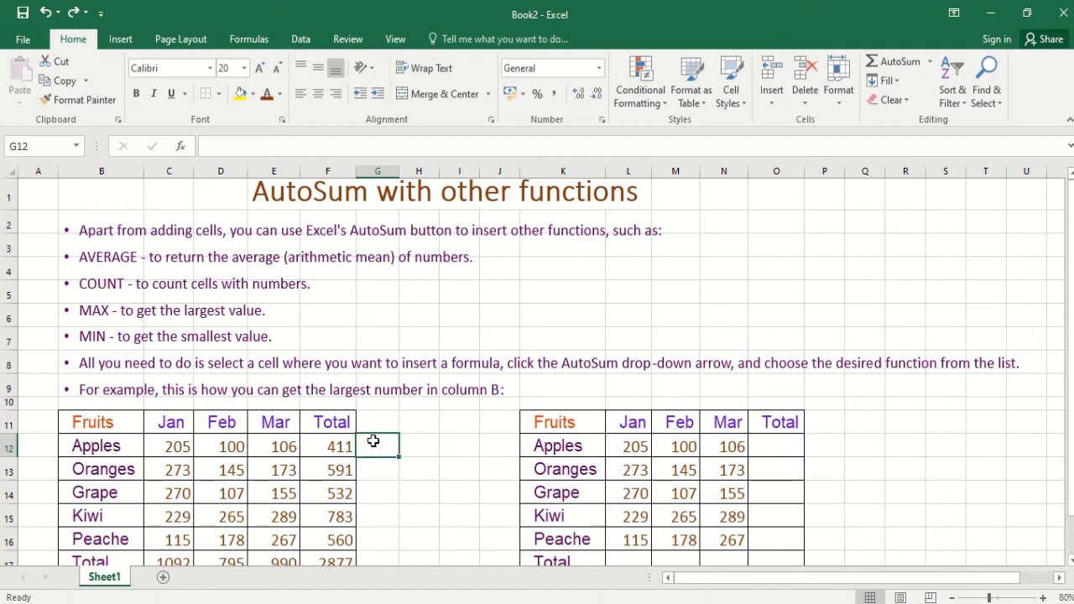
- Insert AutoSum's Average function in G12 for the Apples values from January to March, C12:E12
left_click(329, 451)
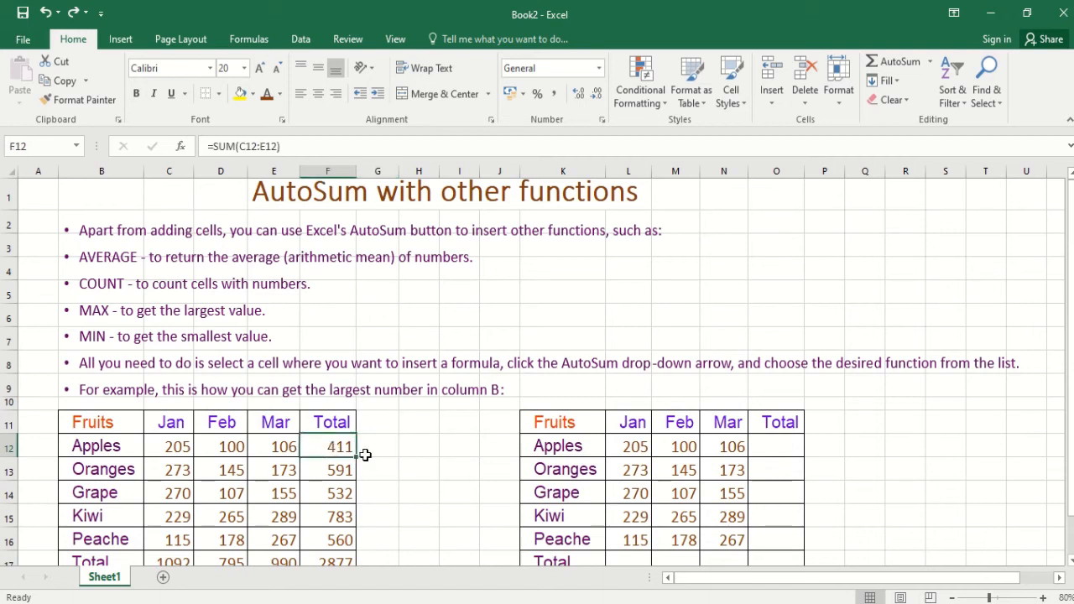
left_click(384, 450)
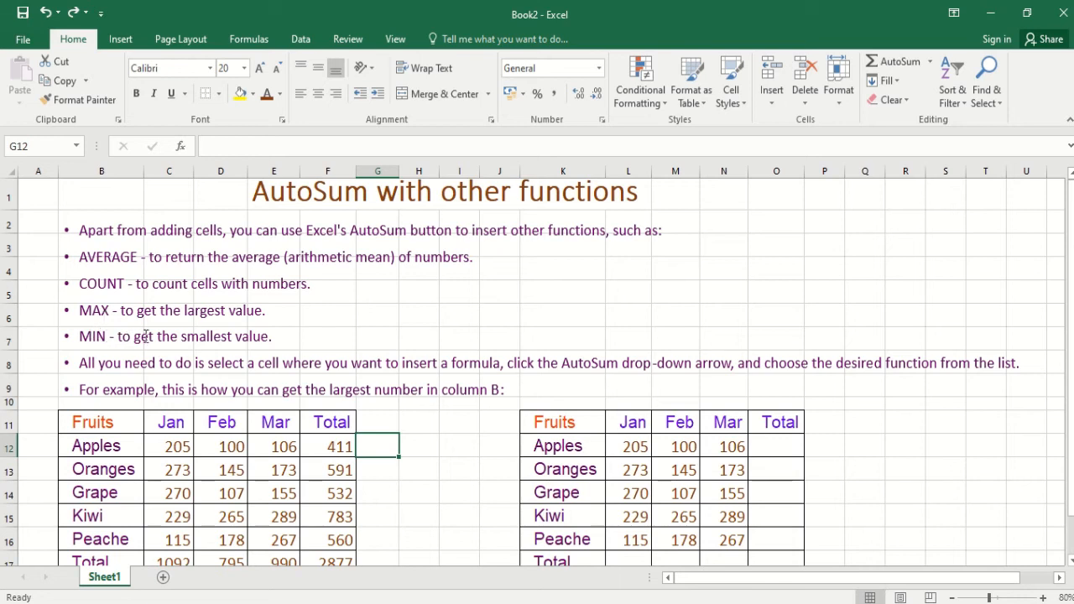
left_click(931, 62)
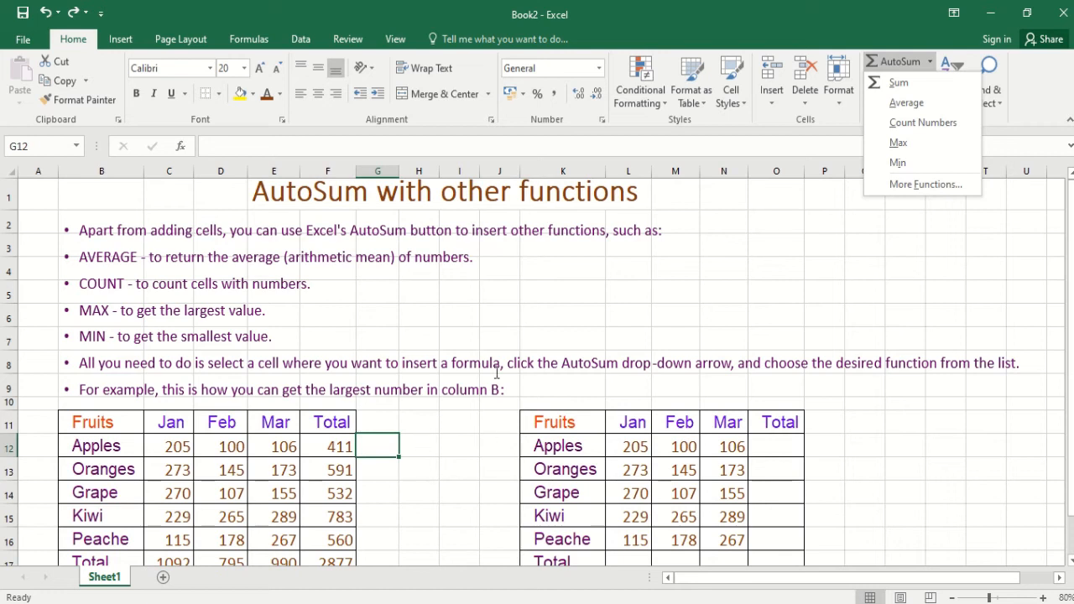
left_click(907, 103)
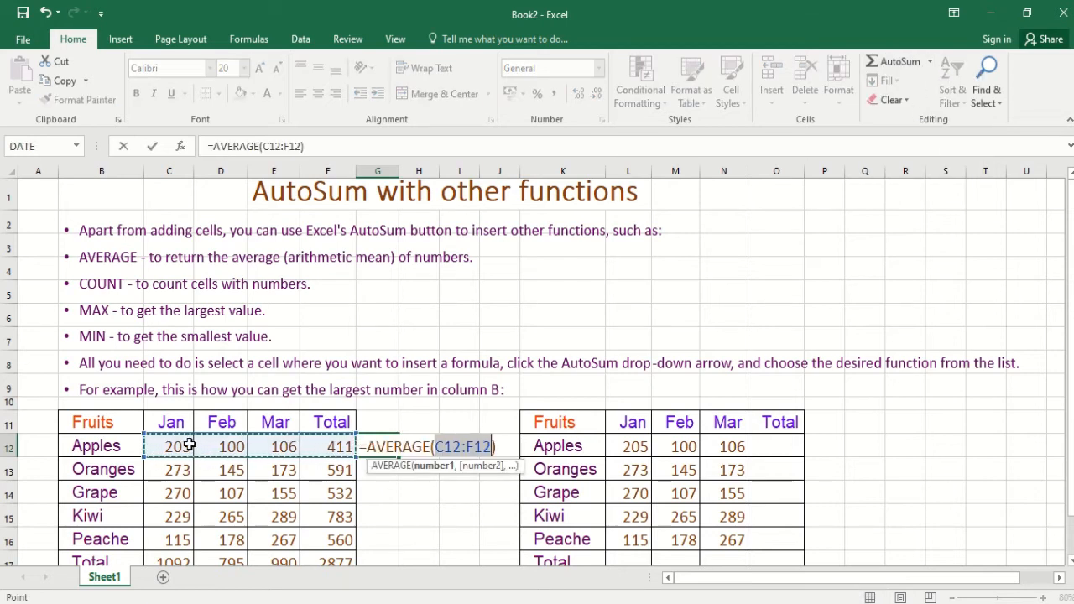
left_click_drag(183, 449, 285, 445)
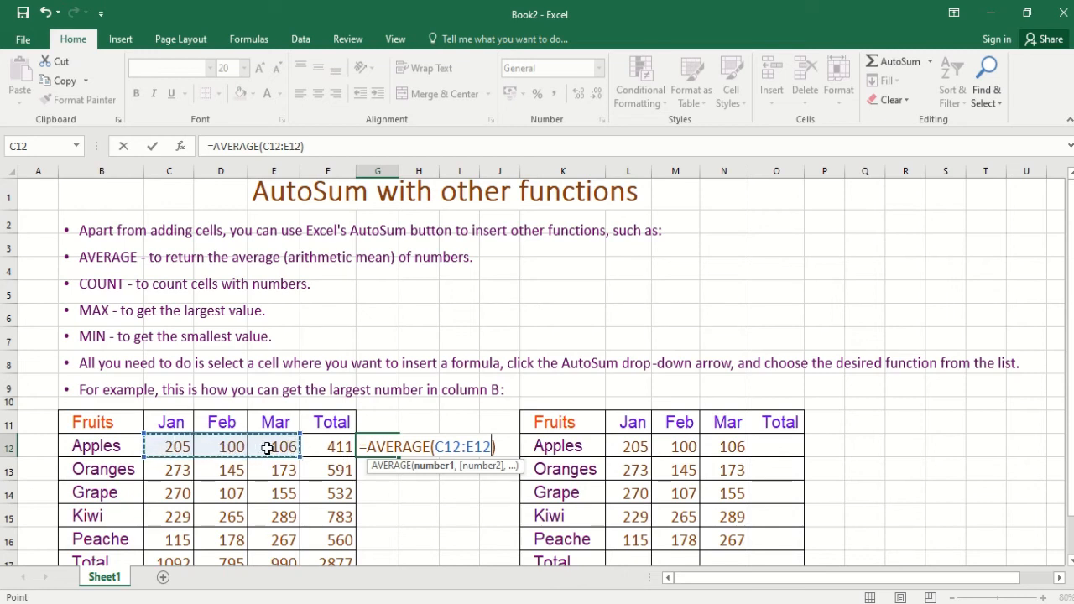
key("Return")
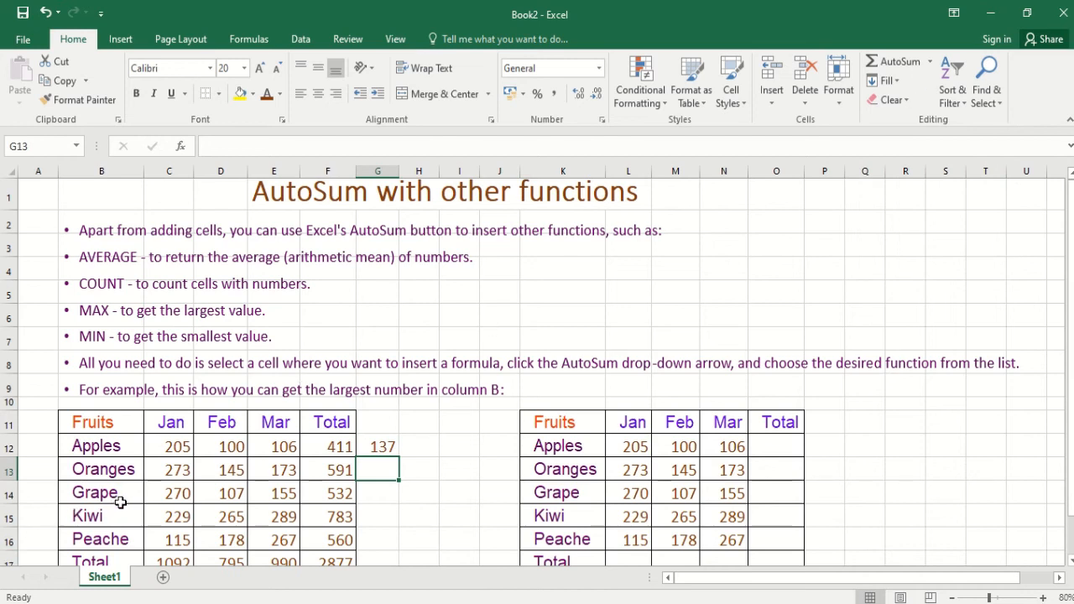
- Insert AutoSum's Count Numbers function in G13 over the whole first fruit table, B11:F17
left_click(930, 61)
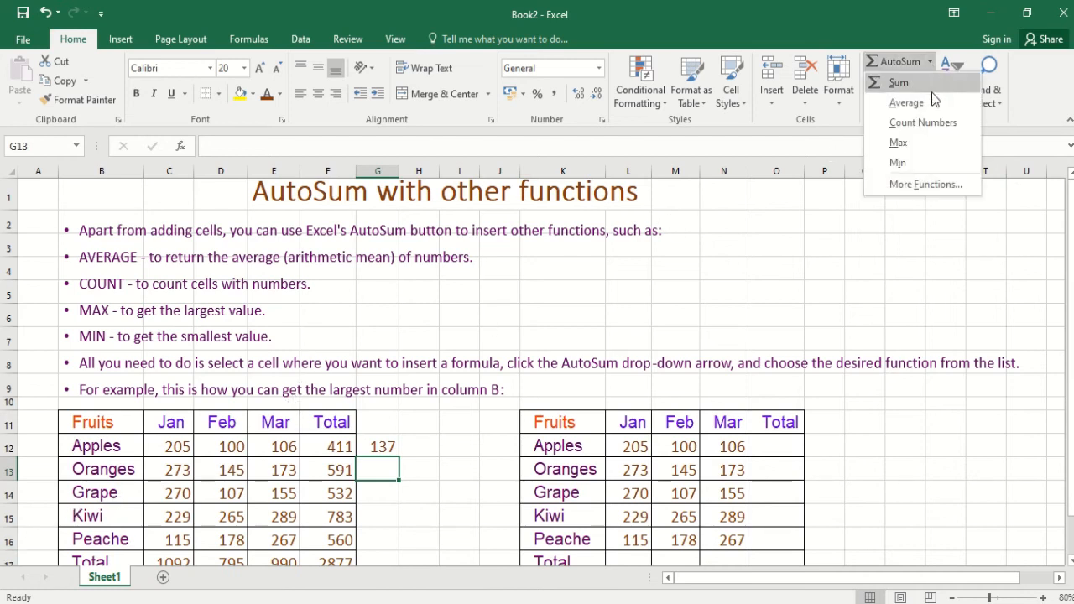
left_click(923, 123)
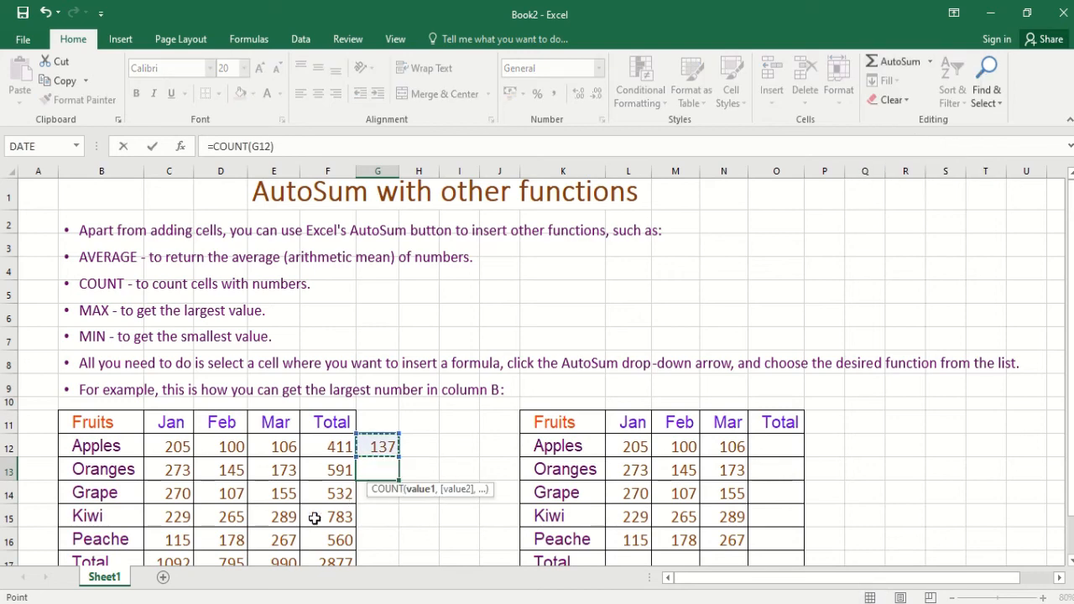
scroll(306, 511, "down", 1)
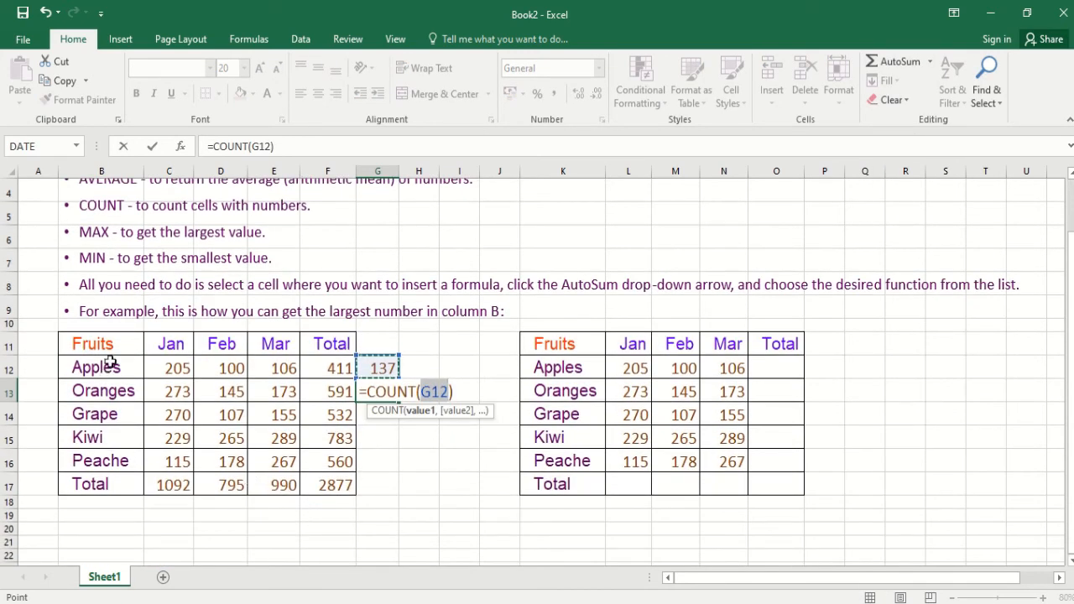
left_click_drag(102, 345, 366, 486)
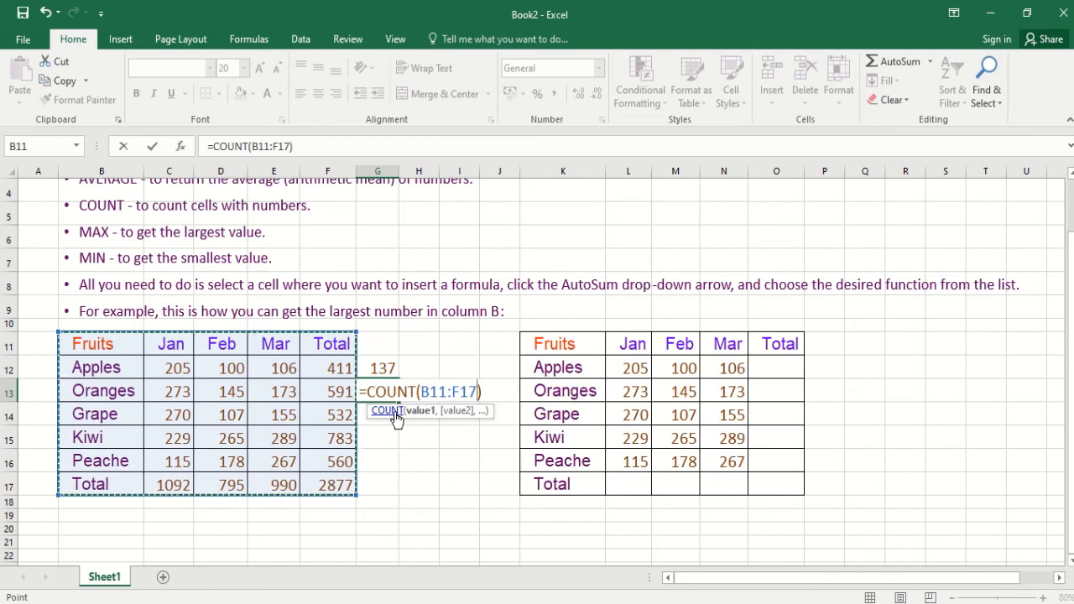
key("Return")
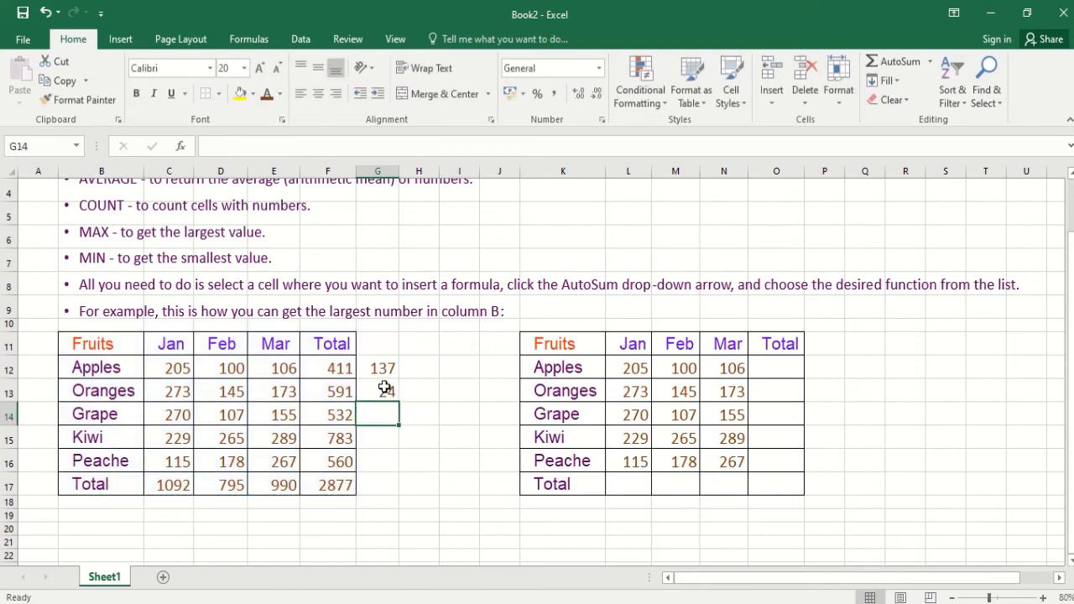
- Check the COUNT formula in G13 against the numeric cells of the first fruit table, C12:F17
left_click(385, 390)
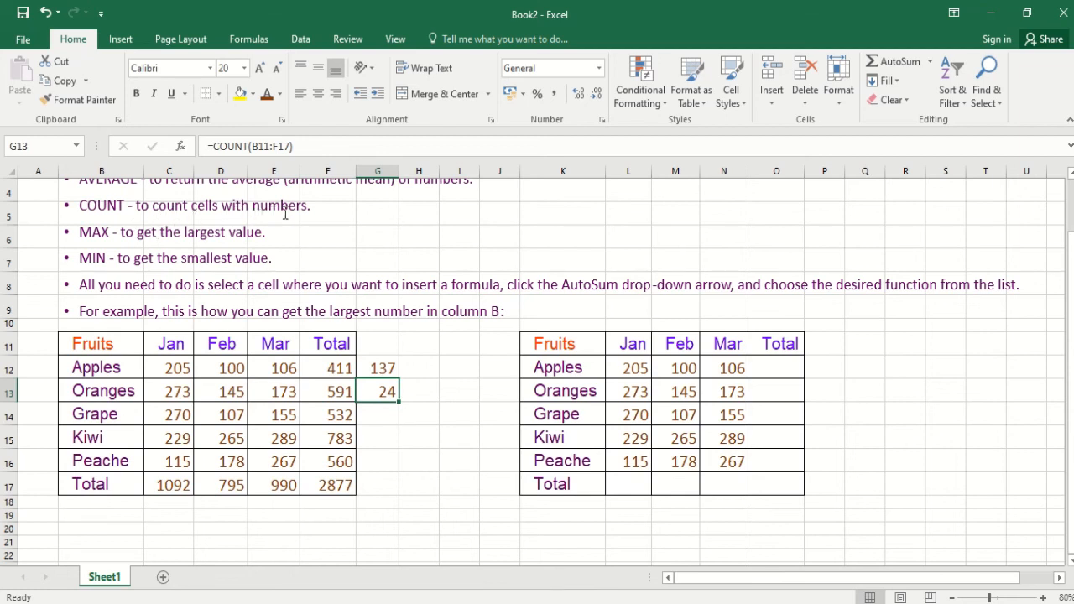
left_click_drag(174, 370, 322, 490)
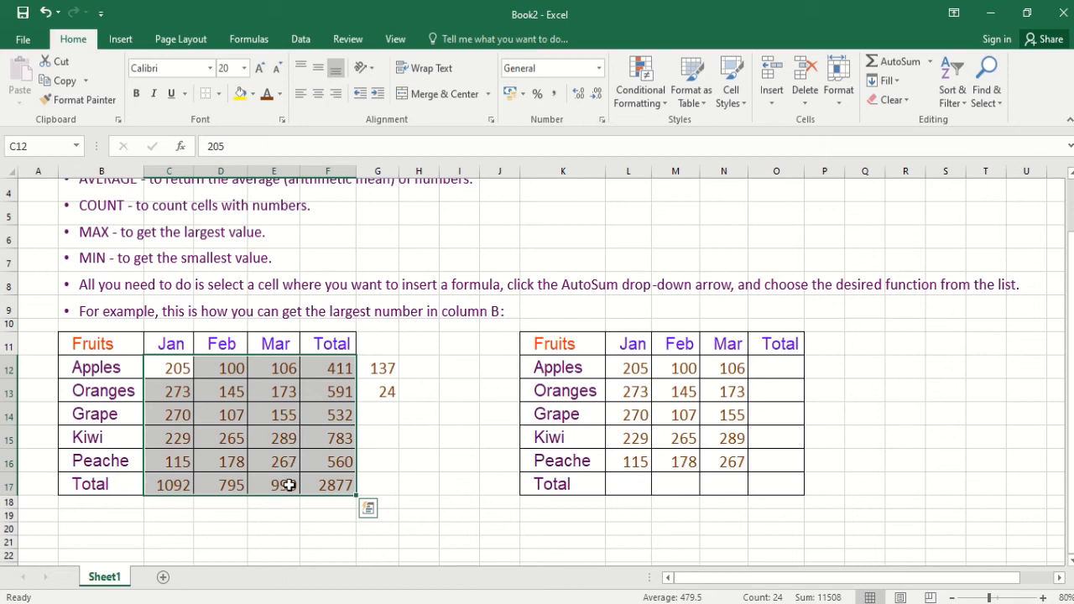
left_click(320, 435)
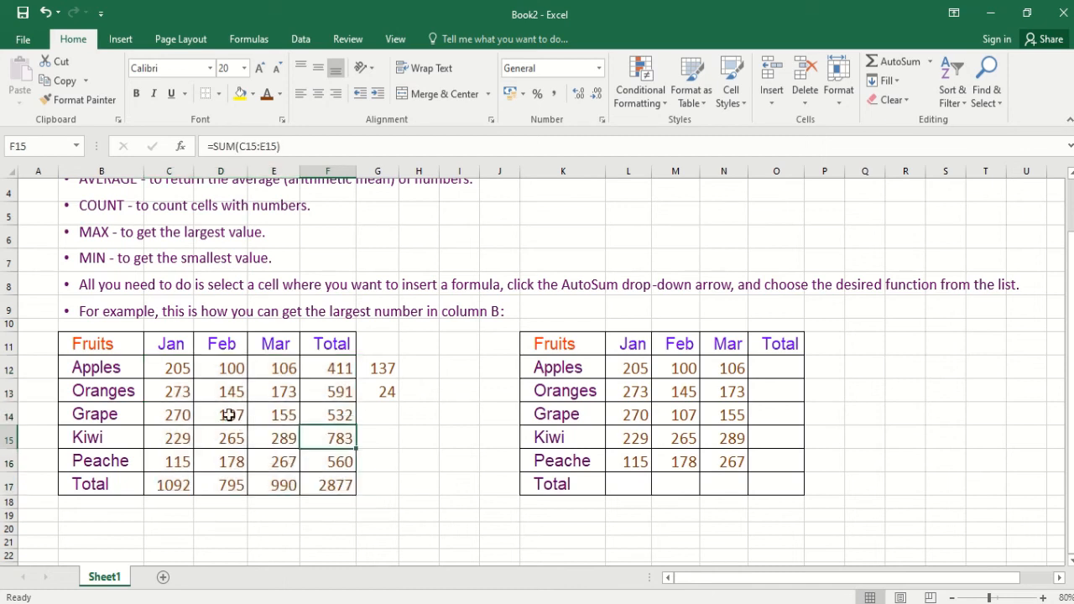
left_click_drag(160, 372, 344, 485)
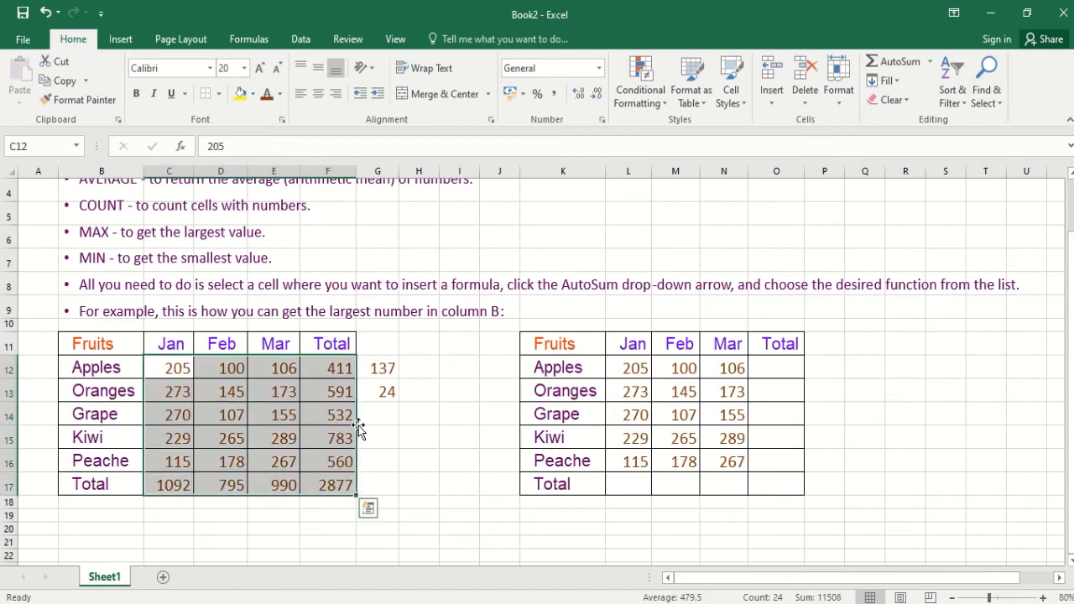
left_click(390, 394)
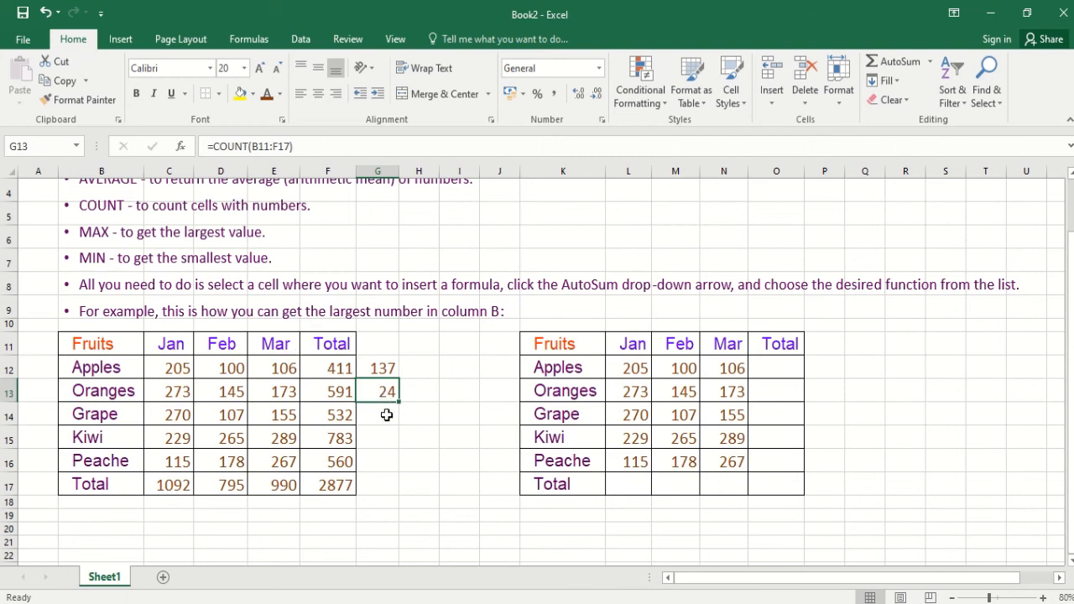
- Insert AutoSum's Max function in G14 over the first table's numbers including the Total row, C12:F17
left_click(384, 412)
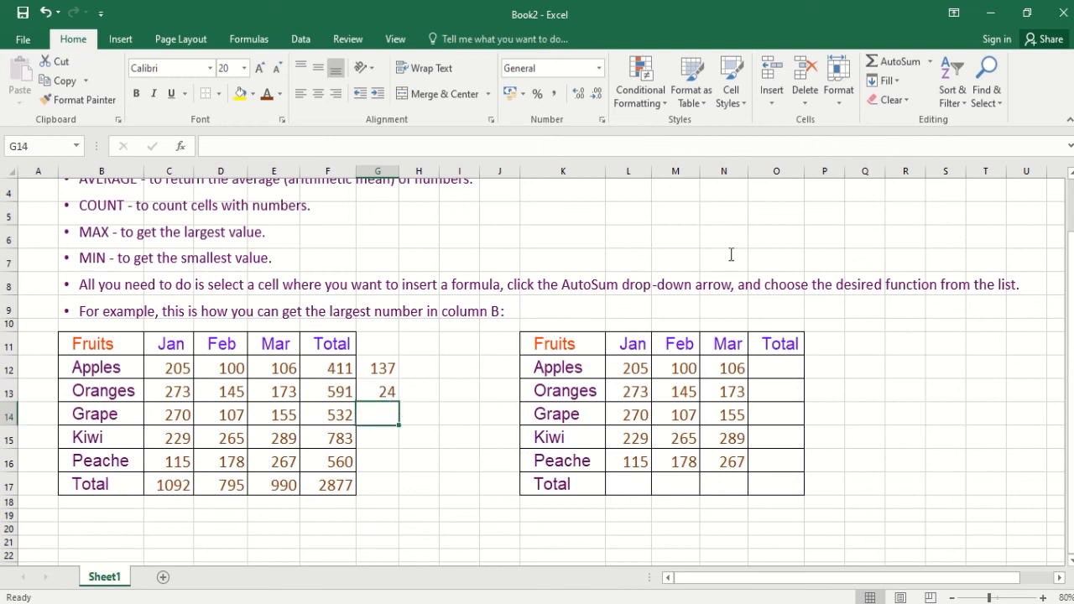
left_click(930, 61)
left_click(907, 146)
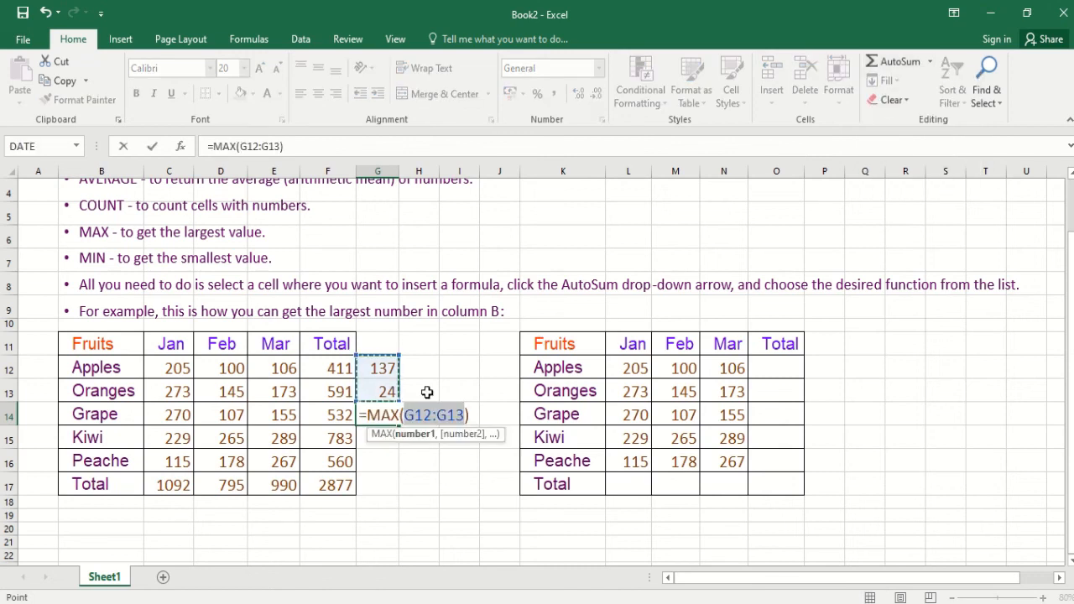
left_click_drag(171, 370, 326, 487)
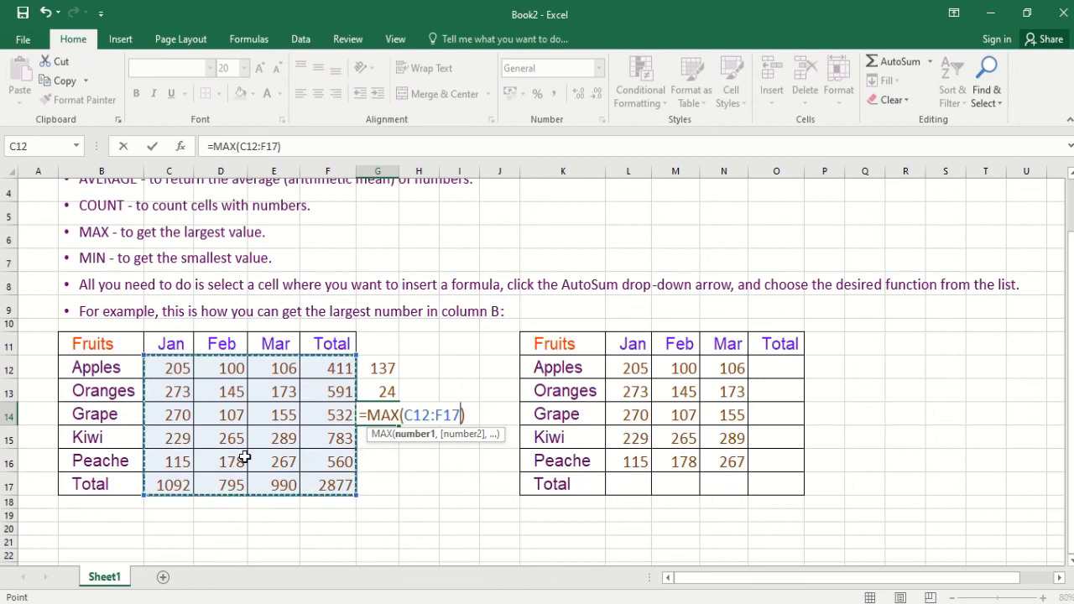
key("Return")
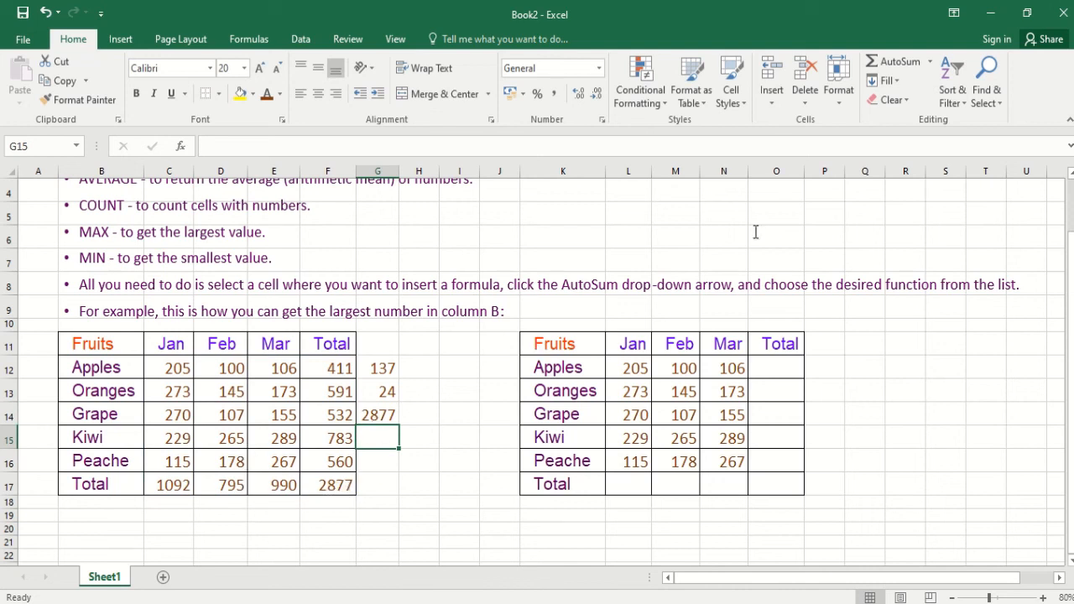
- Insert AutoSum's Max function in G15 over C12:F16, leaving out the Total row, and check it against the Kiwi total in F15
left_click(930, 61)
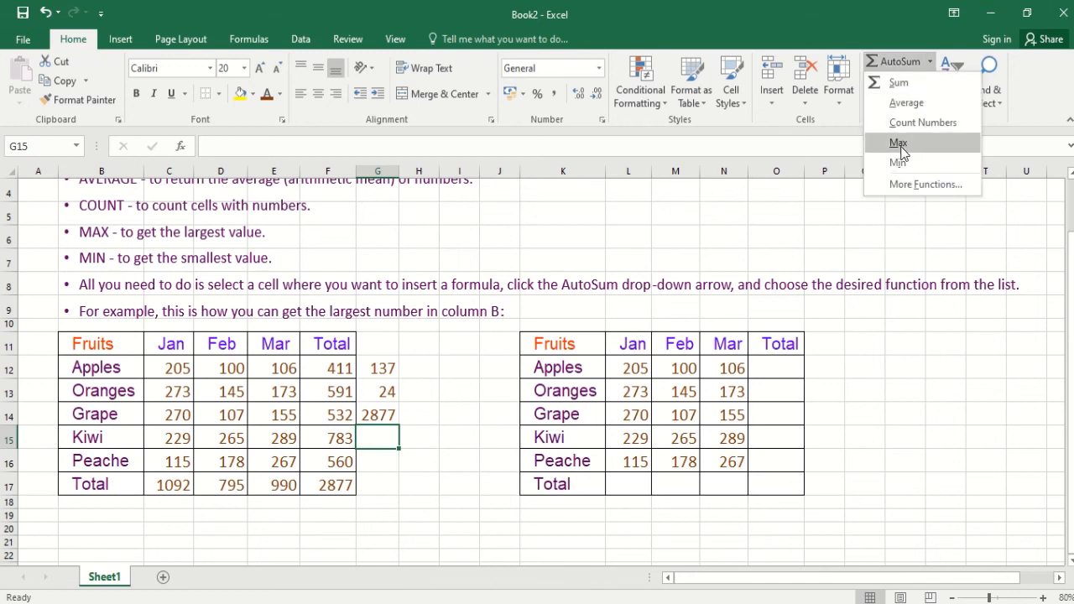
left_click(900, 146)
left_click_drag(172, 376, 340, 470)
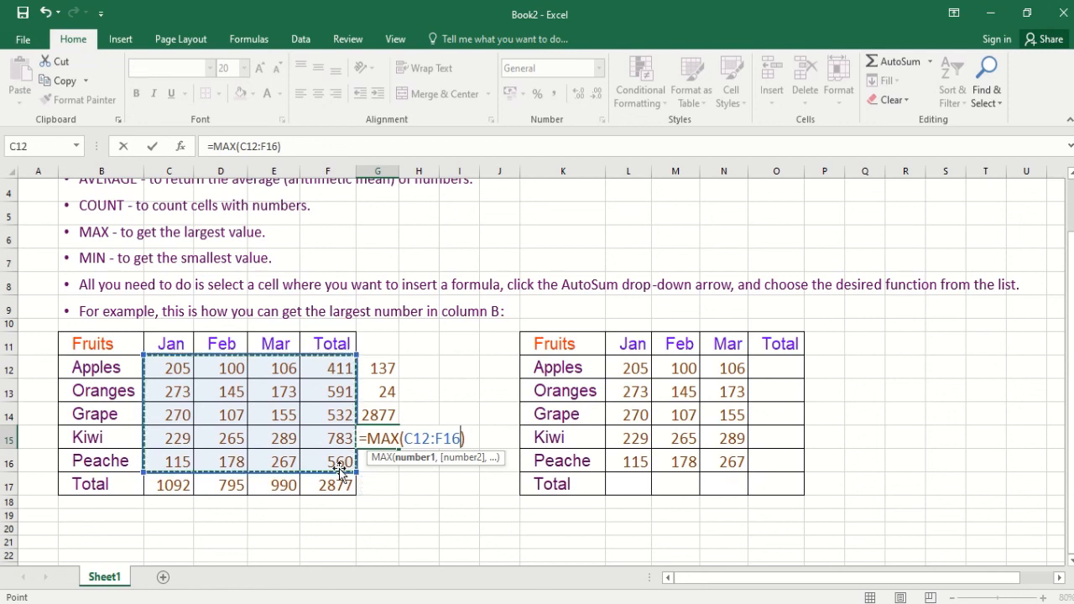
key("Return")
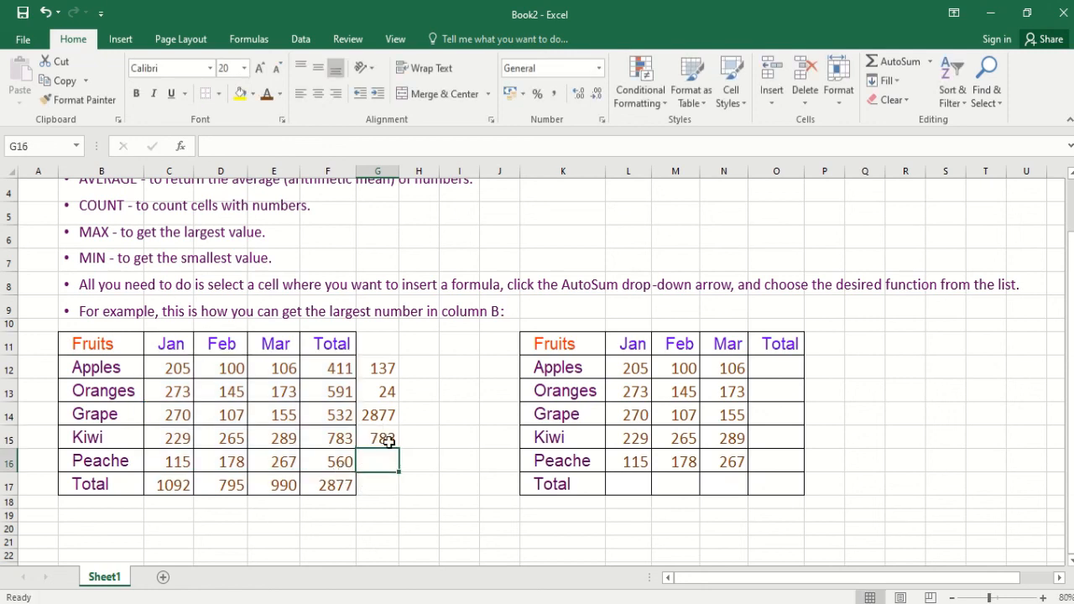
left_click_drag(159, 371, 339, 467)
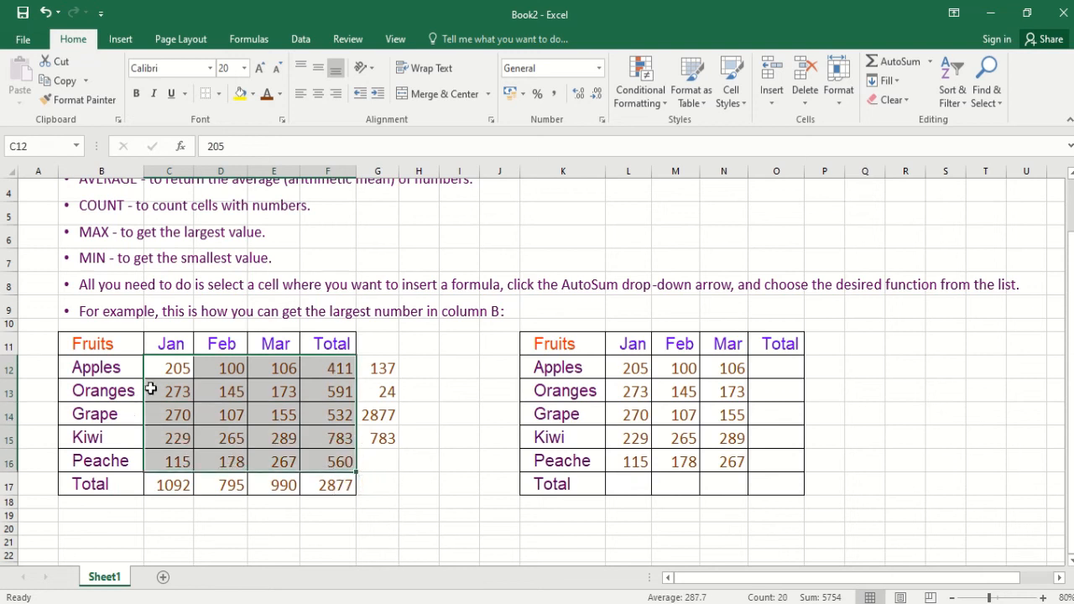
left_click(344, 443)
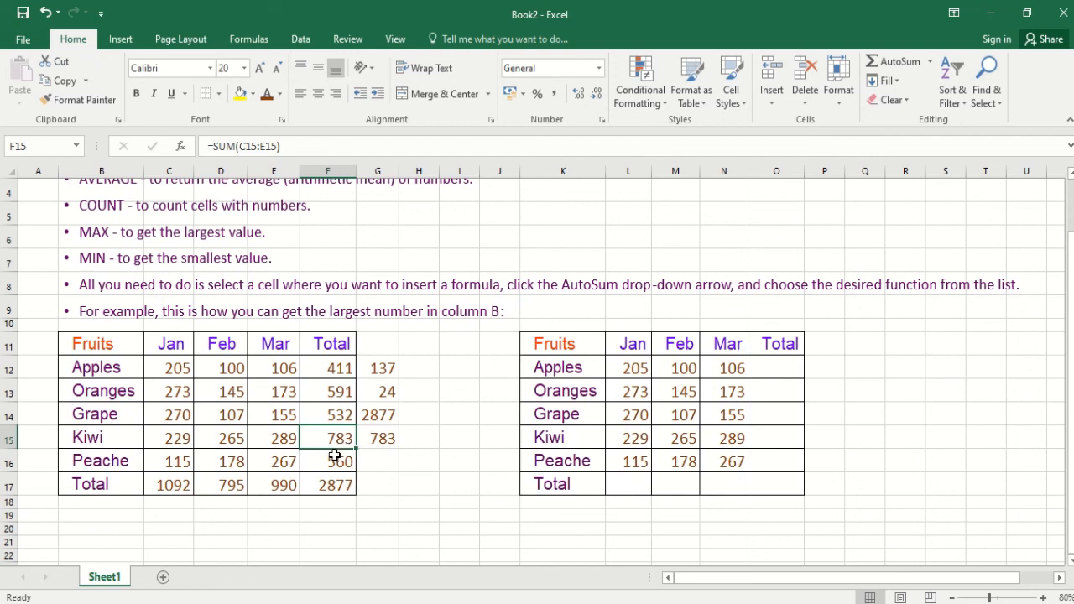
- Insert AutoSum's Min function in G16 over the Kiwi, Peache and Total rows, C15:F17
left_click(382, 461)
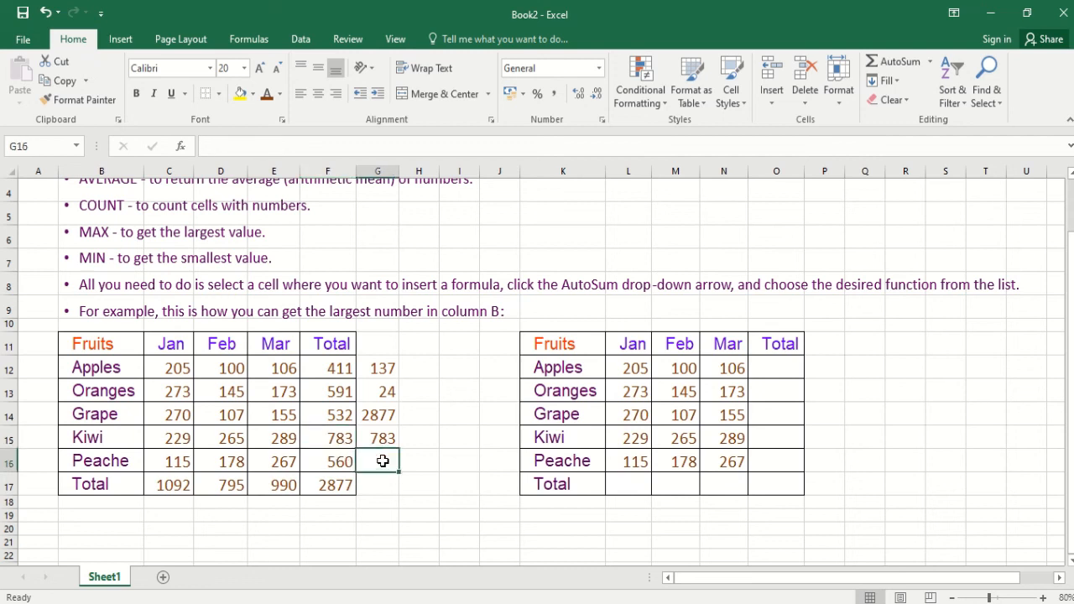
left_click(930, 61)
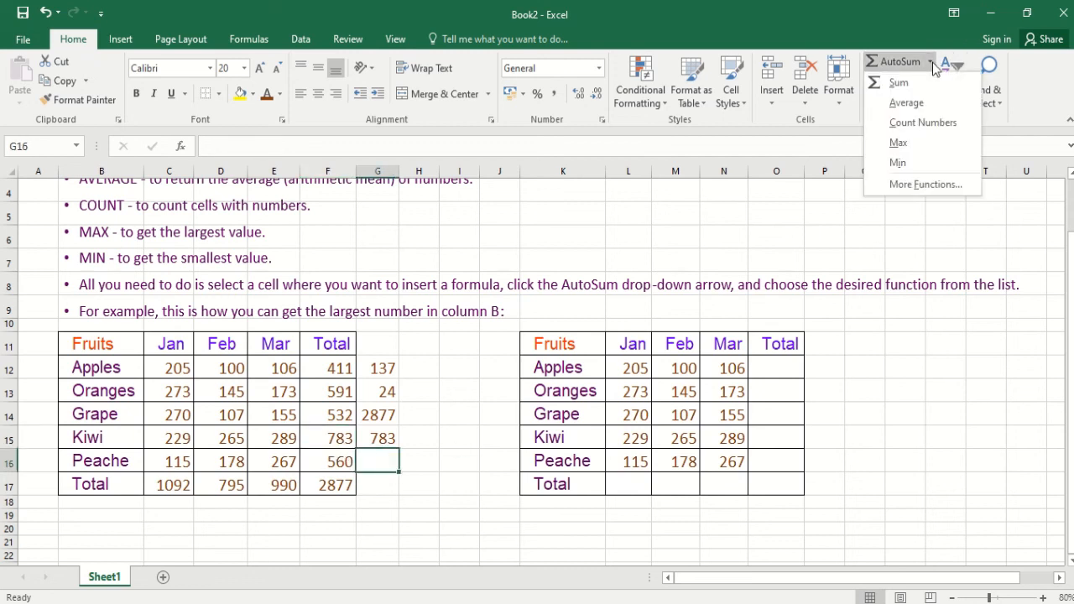
left_click(898, 162)
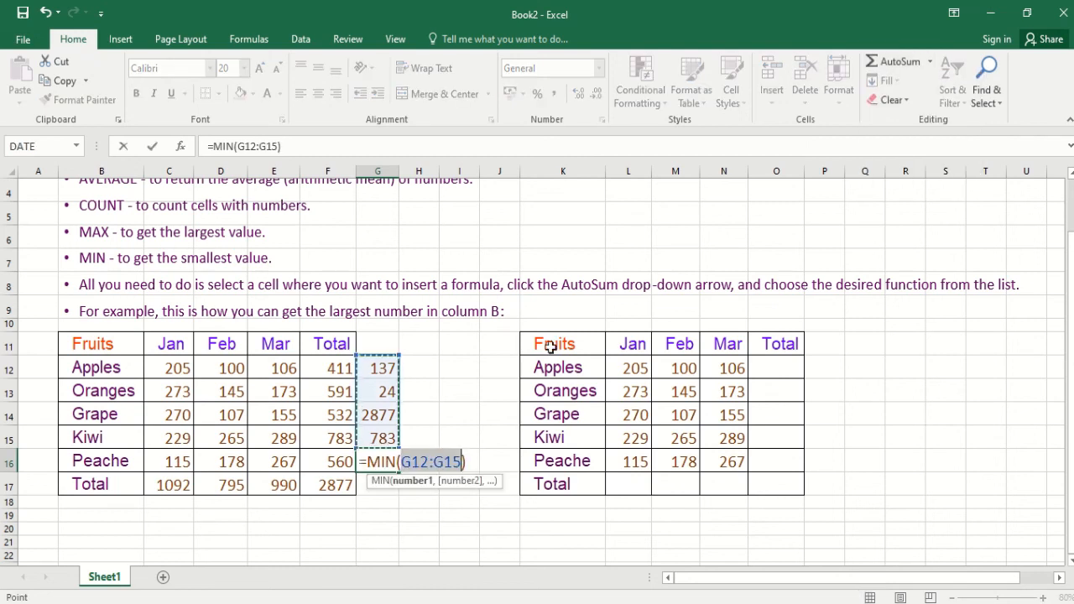
left_click_drag(164, 438, 324, 486)
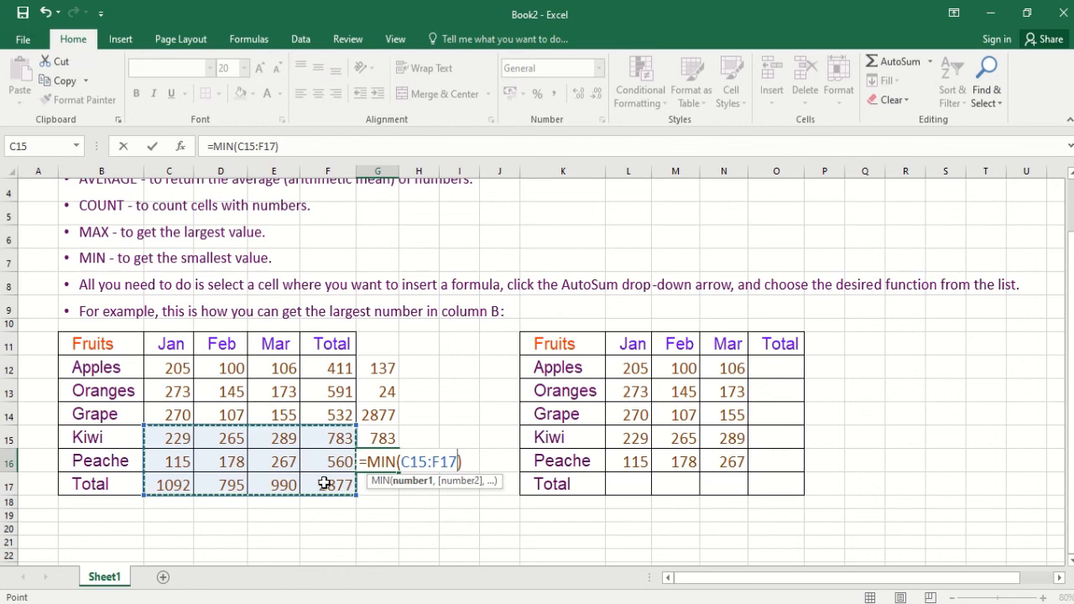
key("Return")
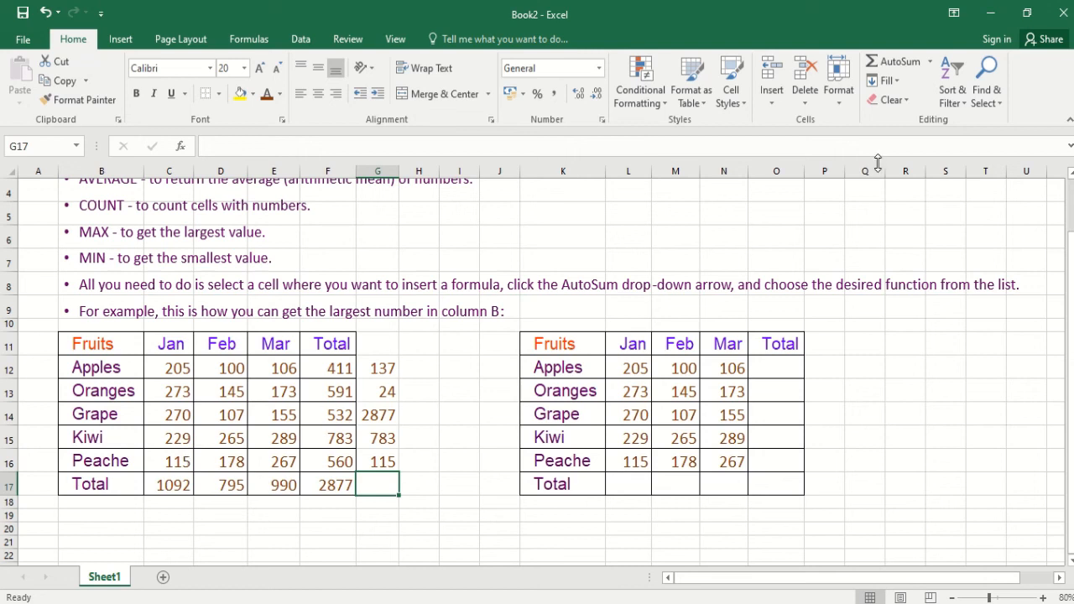
- Insert AutoSum's Min function in G17 over all numbers of the first fruit table, C12:F17, and review its formula
left_click(932, 63)
left_click(913, 161)
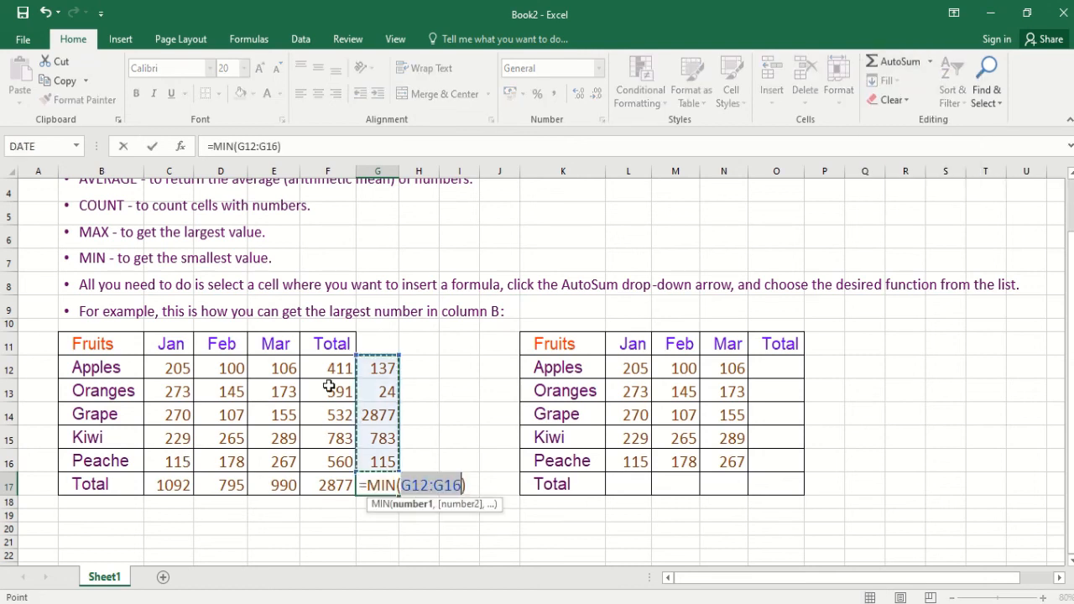
left_click_drag(149, 369, 316, 488)
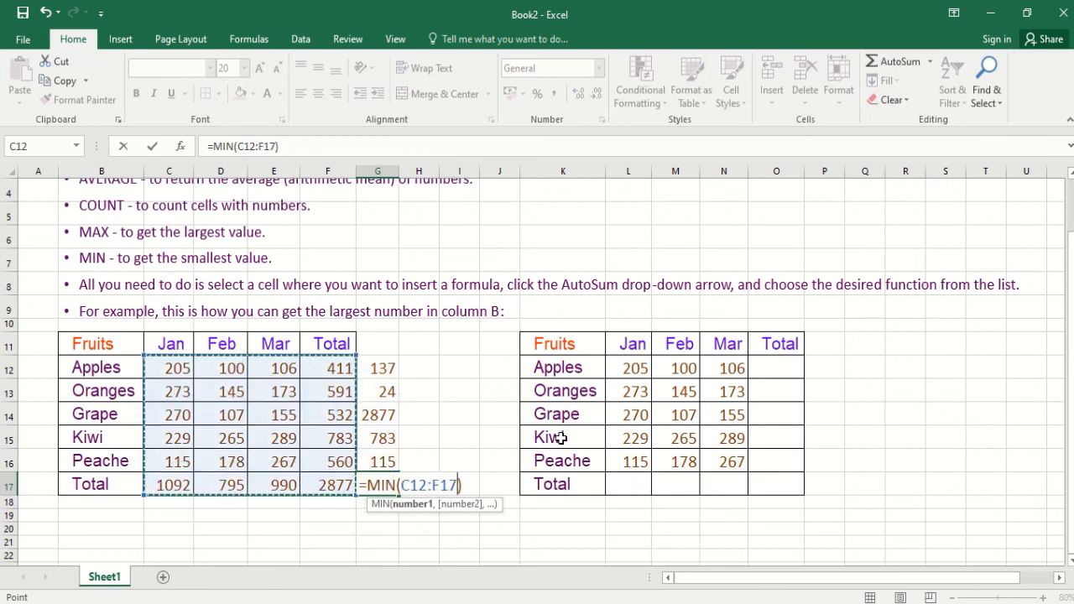
key("ctrl+Return")
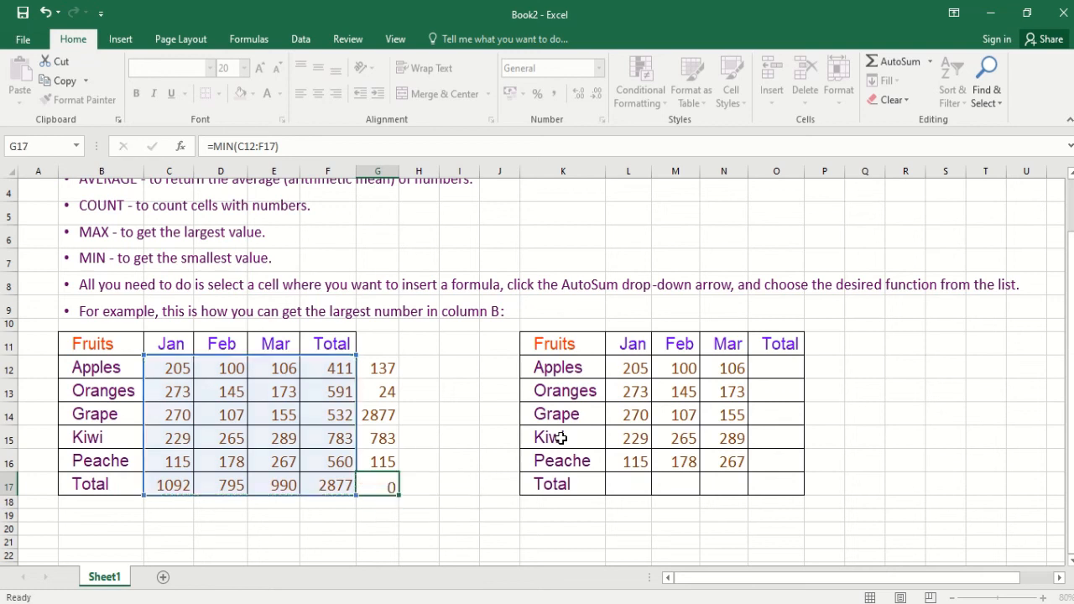
key("Return")
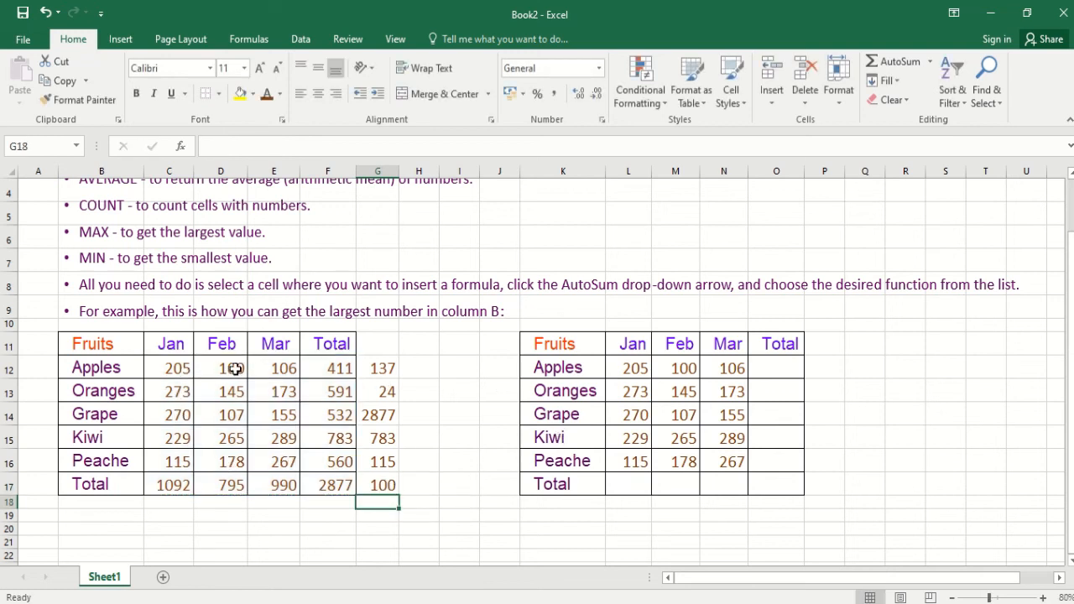
left_click(386, 480)
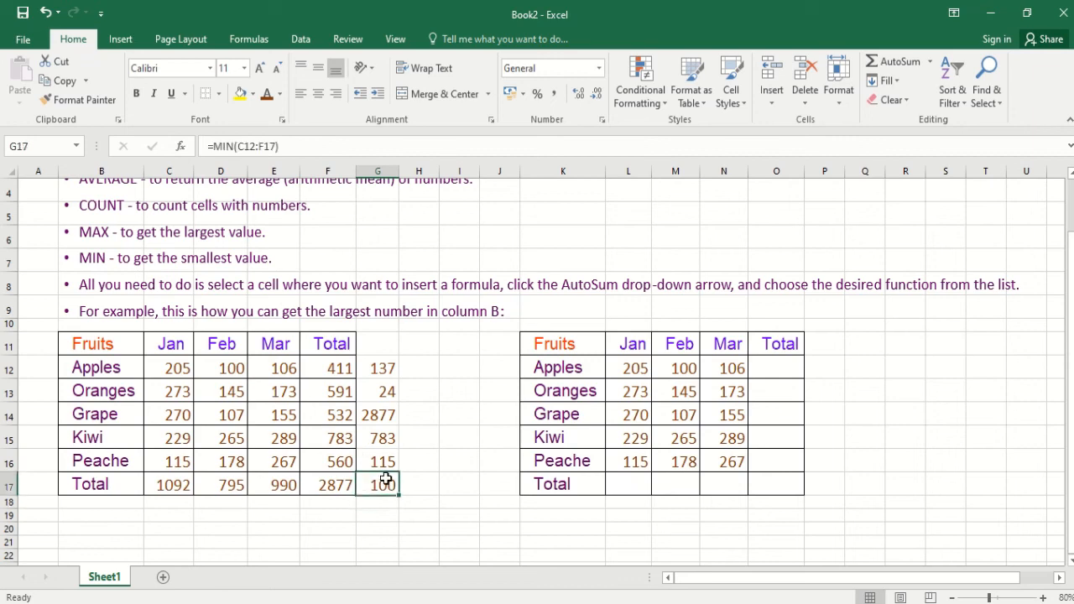
scroll(260, 470, "up", 1)
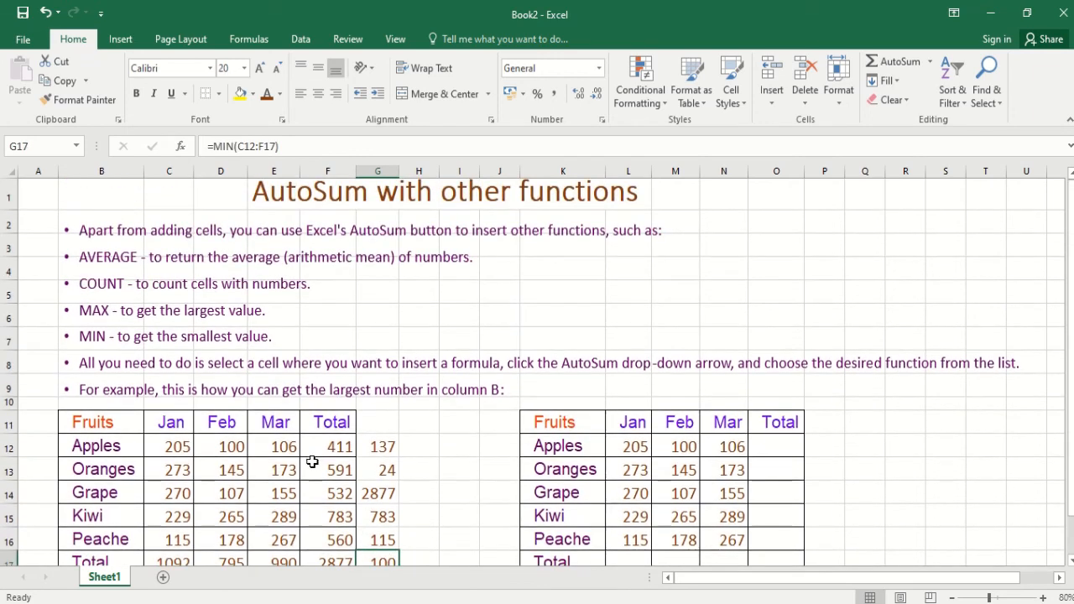